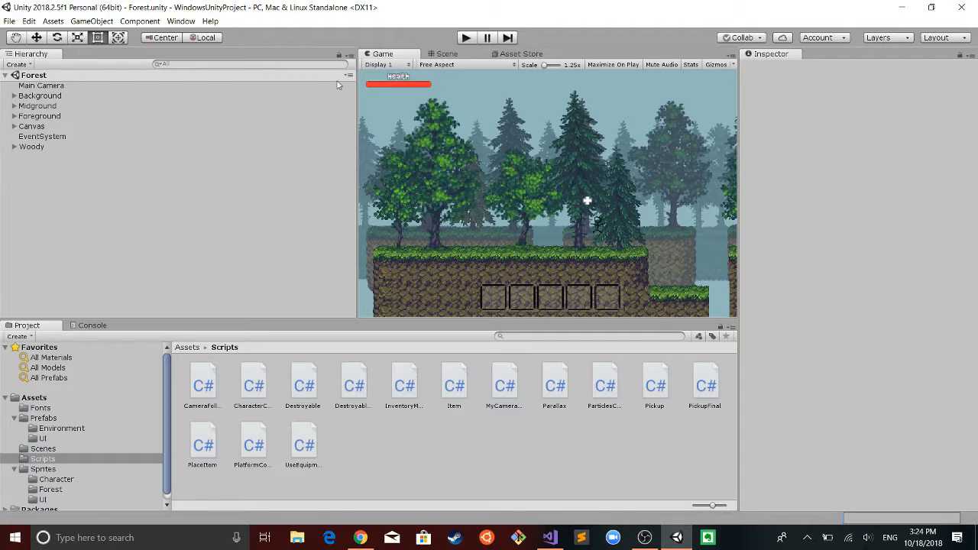
# - Run the Forest scene and break the grass block beside the character to test block destruction
pyautogui.click(467, 38)
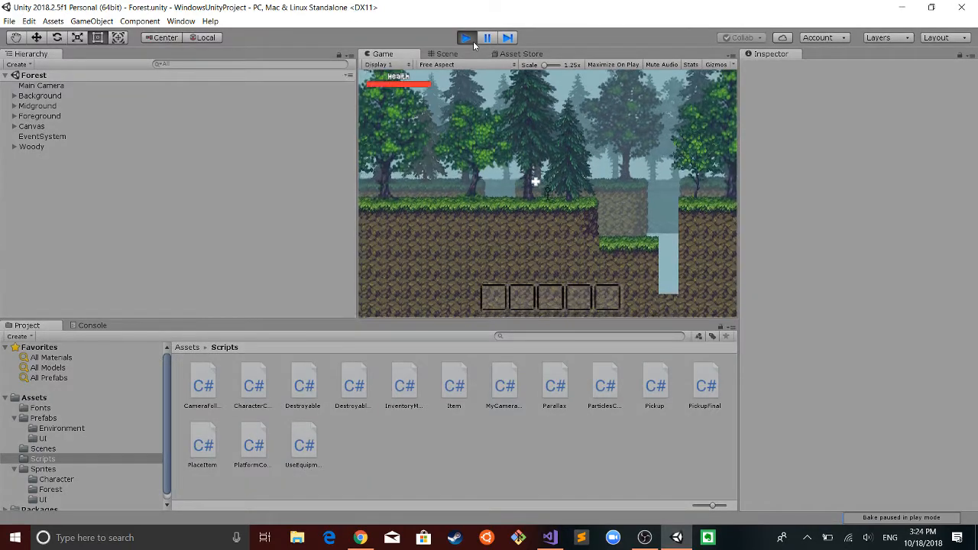
pyautogui.click(572, 216)
pyautogui.click(571, 215)
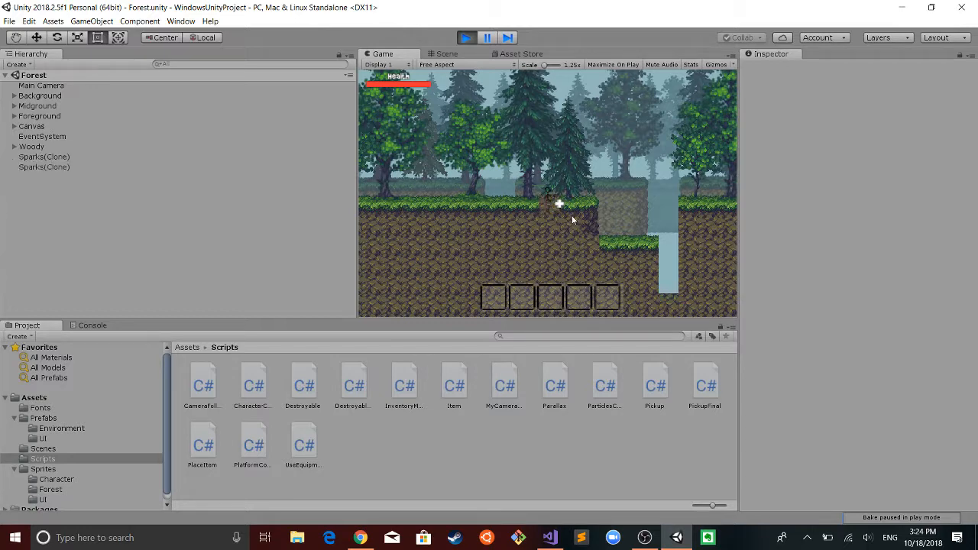
pyautogui.click(571, 215)
pyautogui.click(571, 215)
# - Destroy the tall pine beside the character and collect the mud block it drops
pyautogui.click(501, 168)
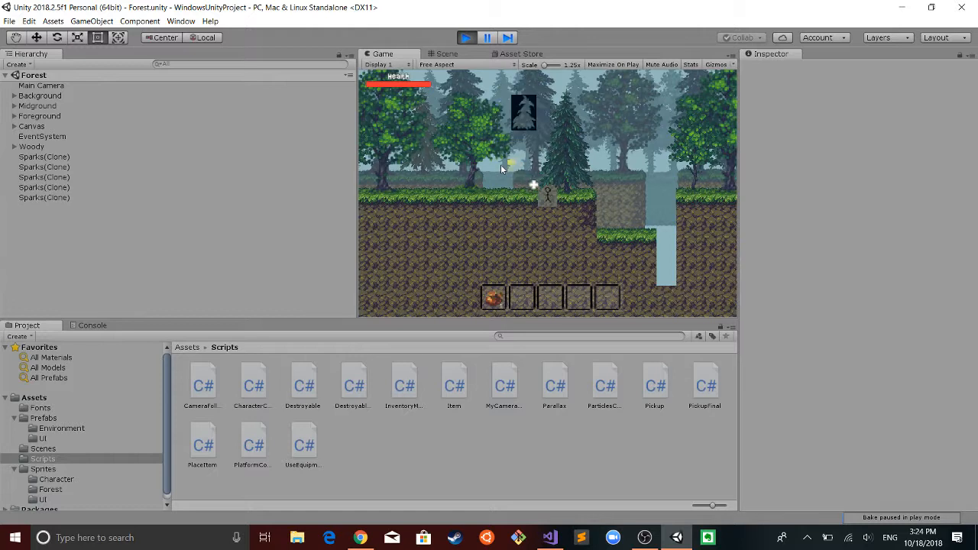
pyautogui.click(501, 165)
pyautogui.click(501, 164)
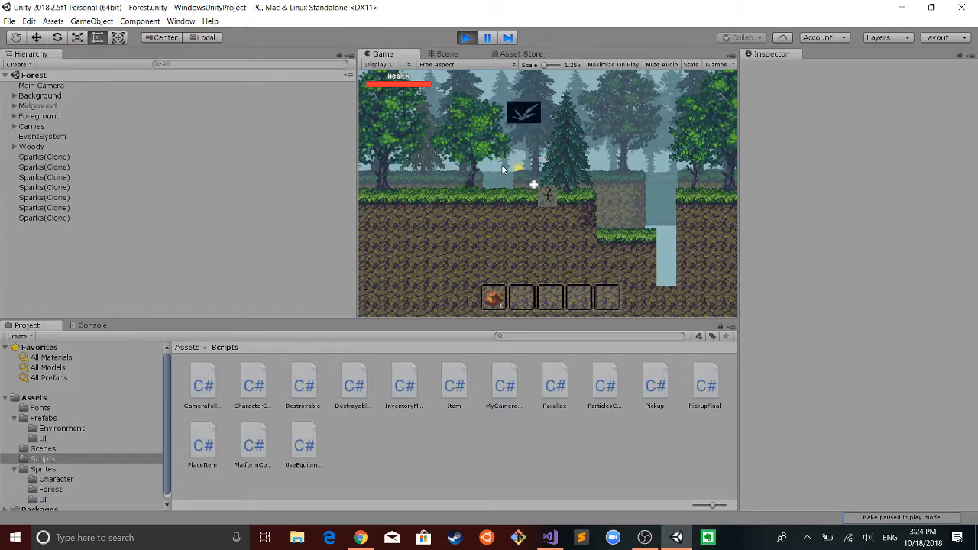
pyautogui.click(503, 165)
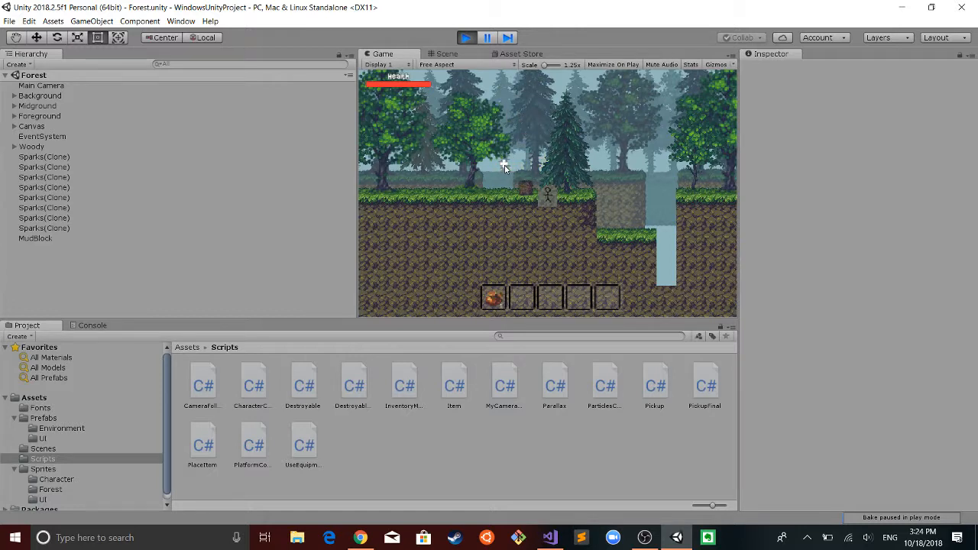
pyautogui.press('a')
pyautogui.press('space')
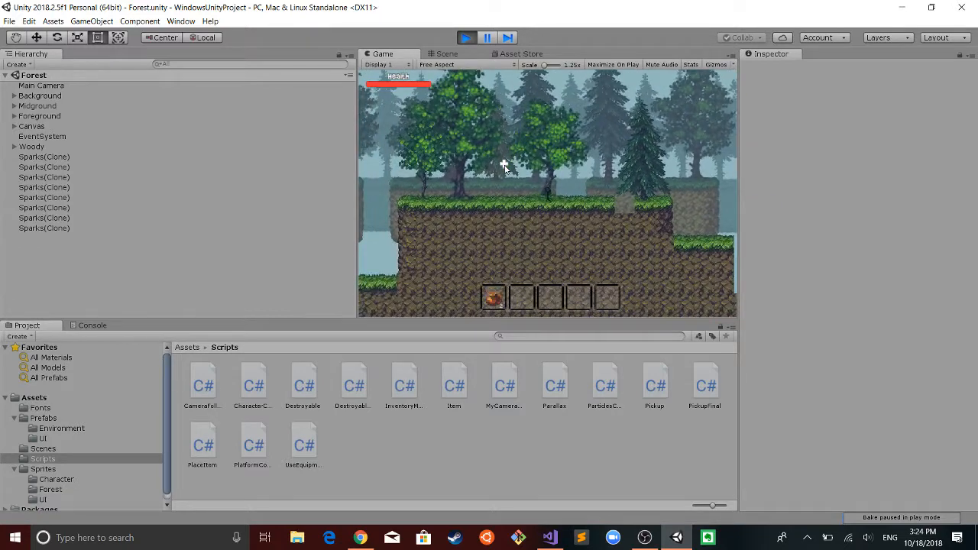
pyautogui.press('d')
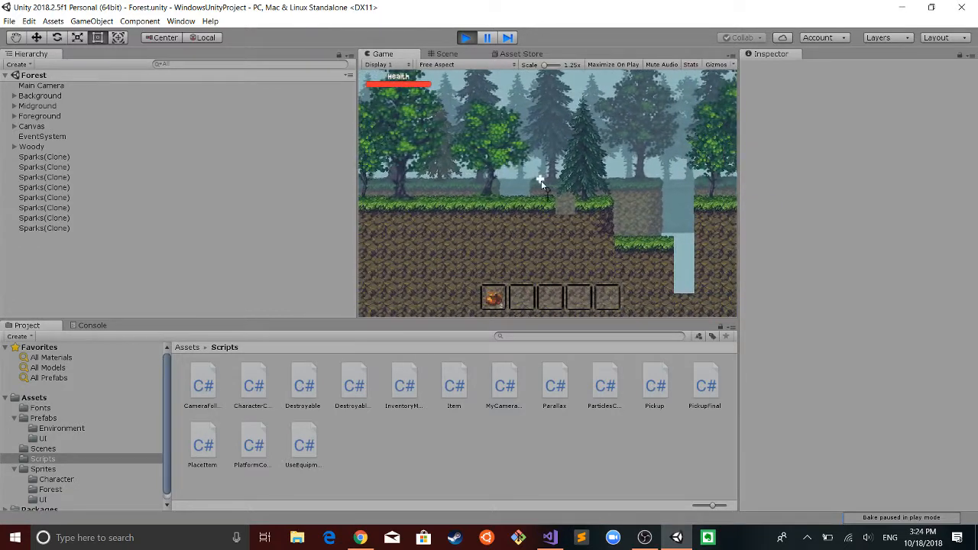
# - Break the ground block next to the first hole, between it and the cliff edge
pyautogui.click(607, 223)
pyautogui.click(607, 223)
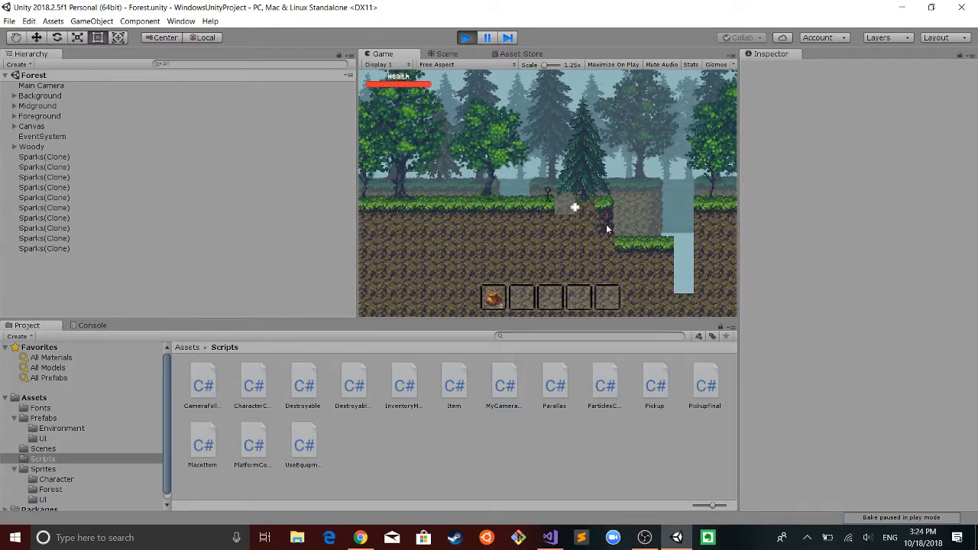
pyautogui.click(606, 224)
pyautogui.click(634, 217)
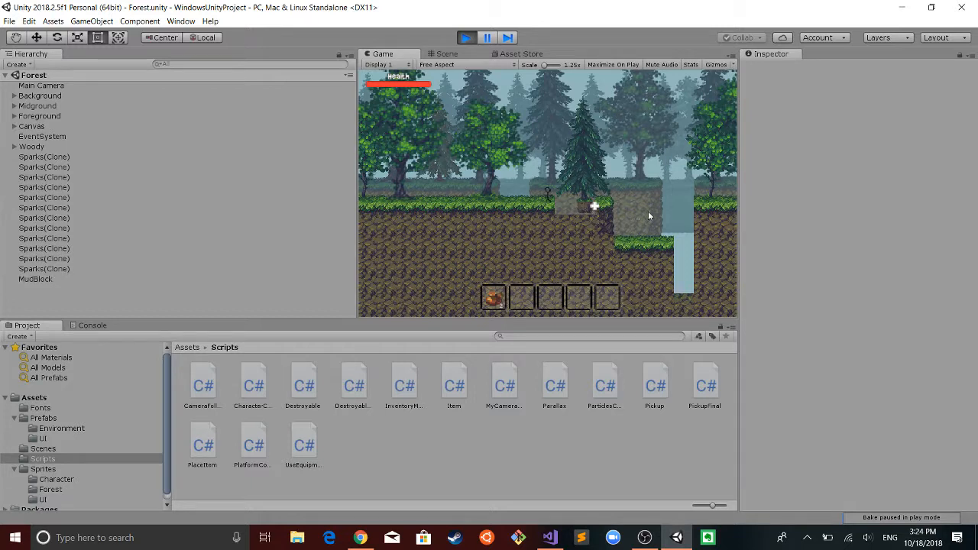
# - Break the grass block at the cliff edge above the lower ledge
pyautogui.click(648, 214)
pyautogui.click(648, 210)
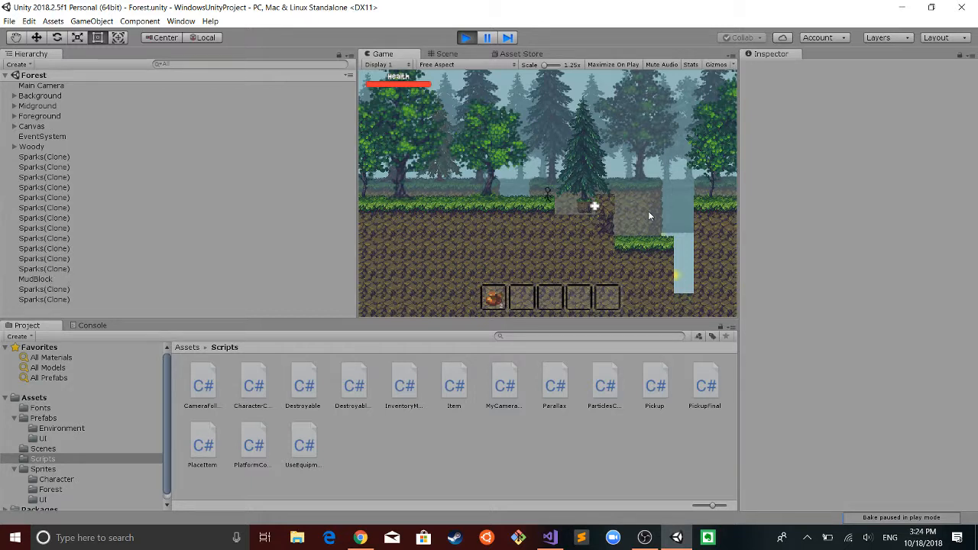
pyautogui.click(647, 211)
pyautogui.click(648, 216)
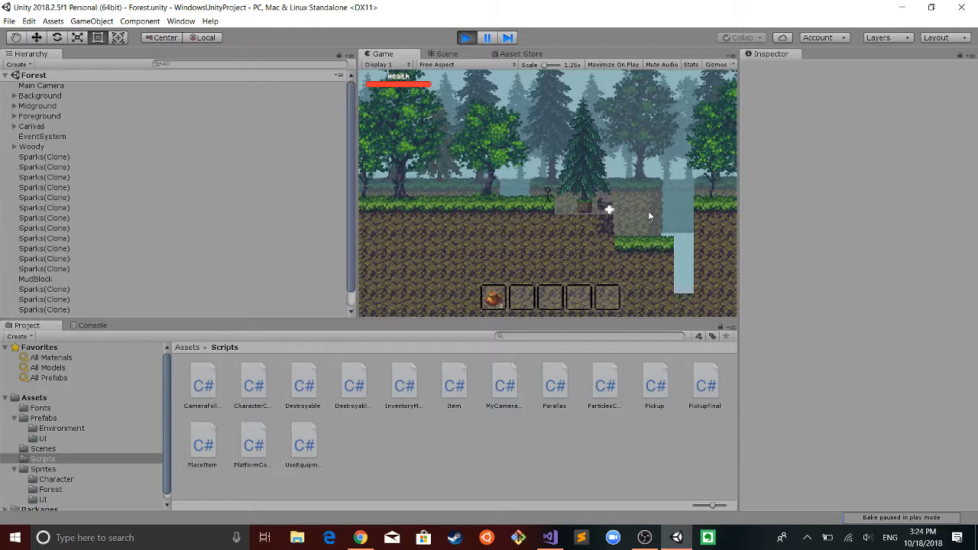
pyautogui.click(646, 243)
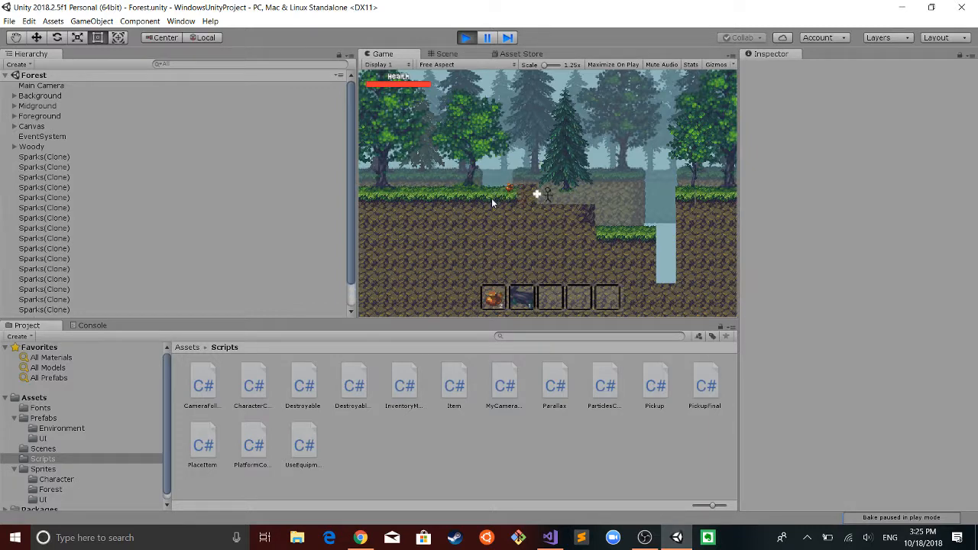
# - Strike the ground beside the character once more, then stop the play test and turn on Maximize On Play
pyautogui.click(572, 217)
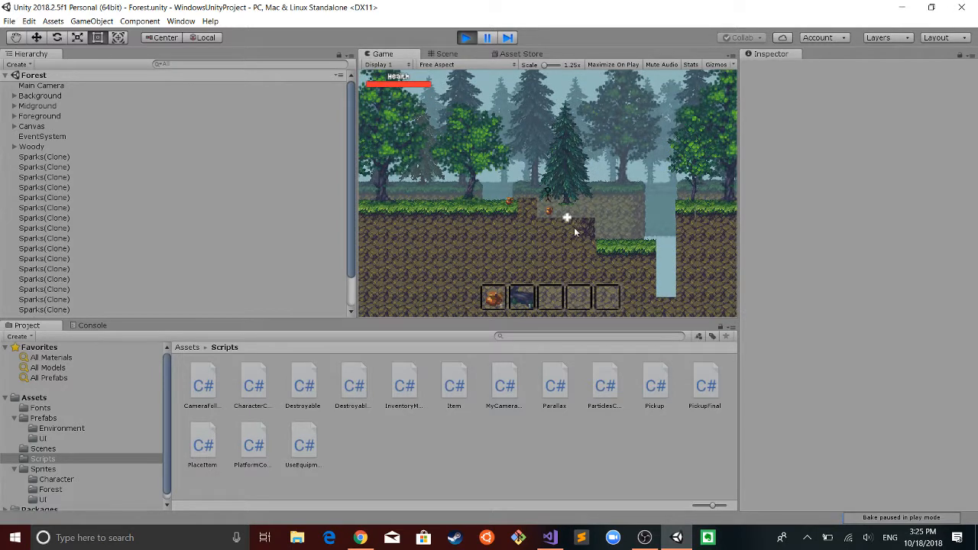
pyautogui.click(573, 227)
pyautogui.click(465, 38)
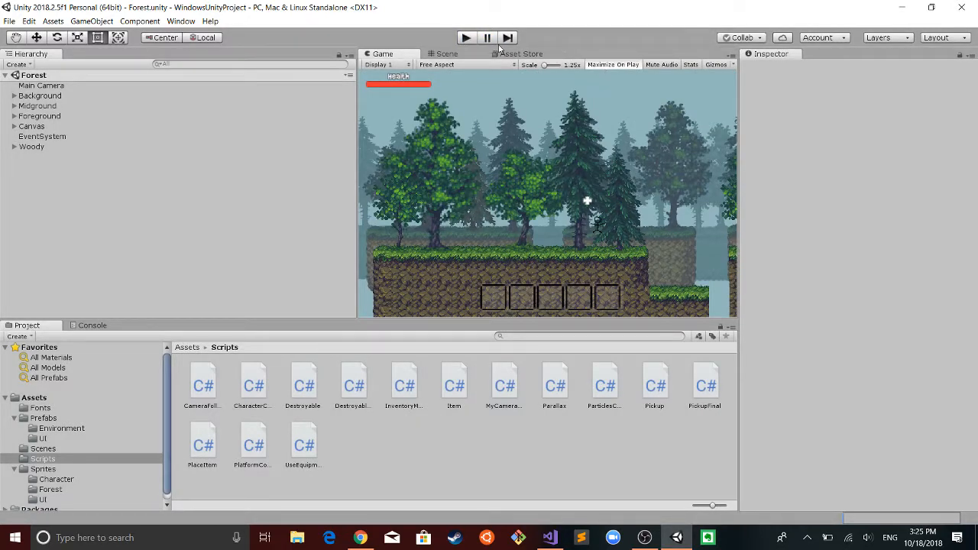
# - Run the scene maximized, break the grass block beside the character and collect the dropped mud block
pyautogui.click(458, 40)
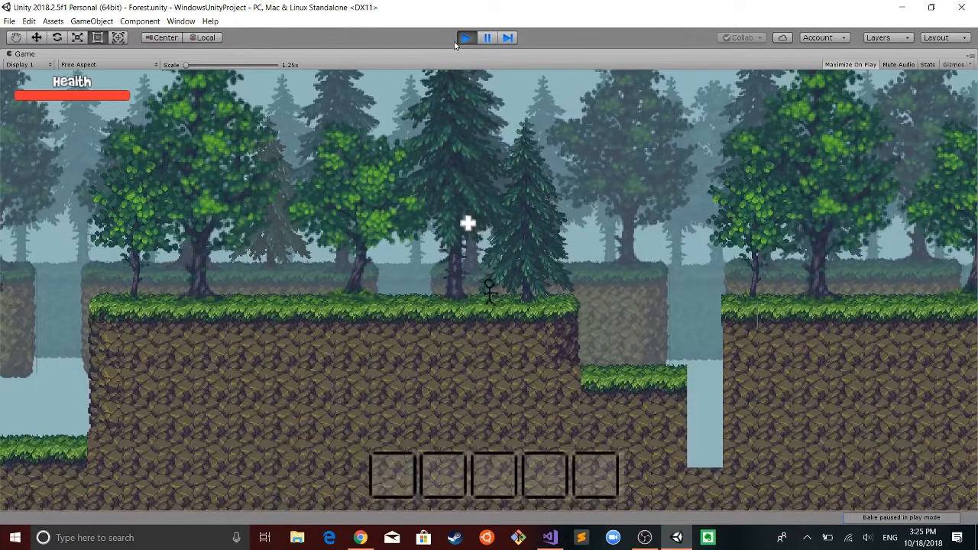
pyautogui.click(445, 347)
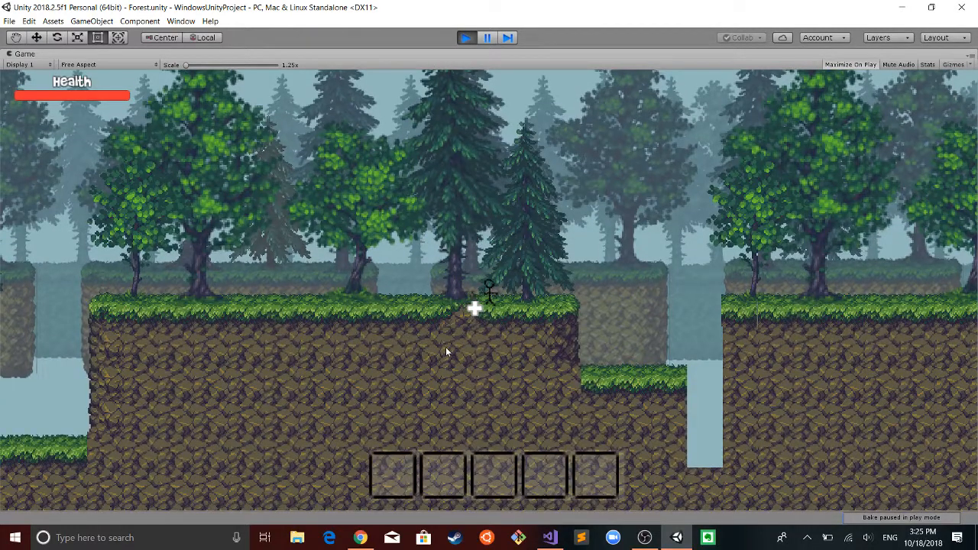
pyautogui.click(445, 347)
pyautogui.click(445, 346)
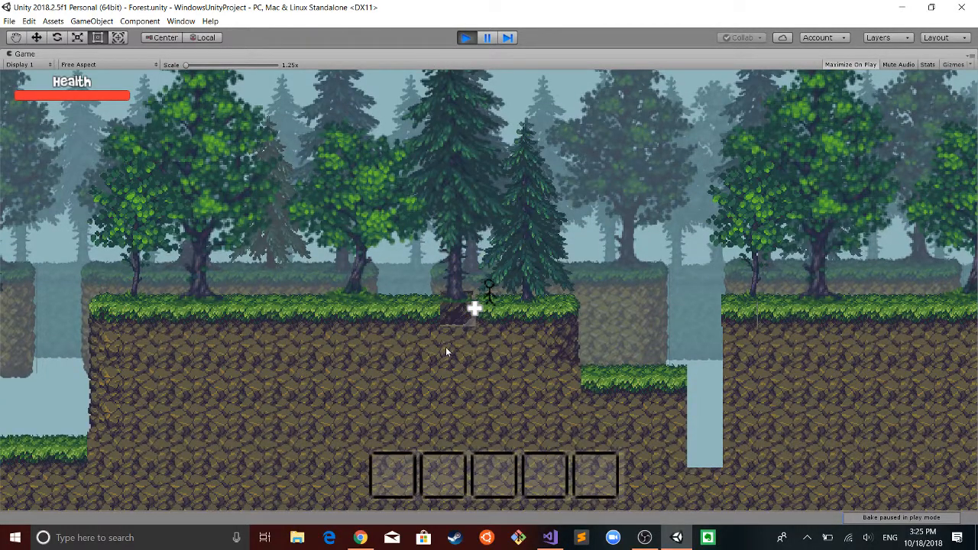
pyautogui.click(445, 347)
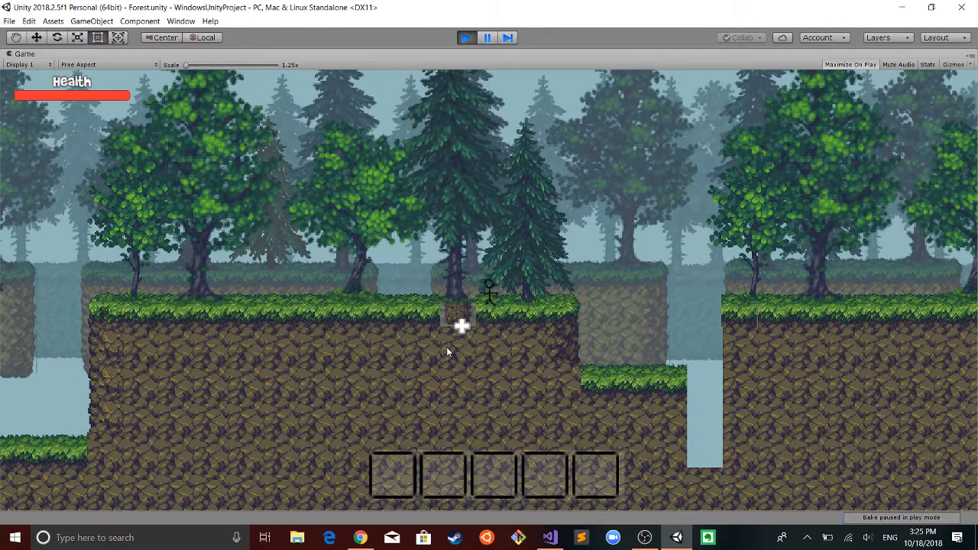
pyautogui.press('a')
pyautogui.press('d')
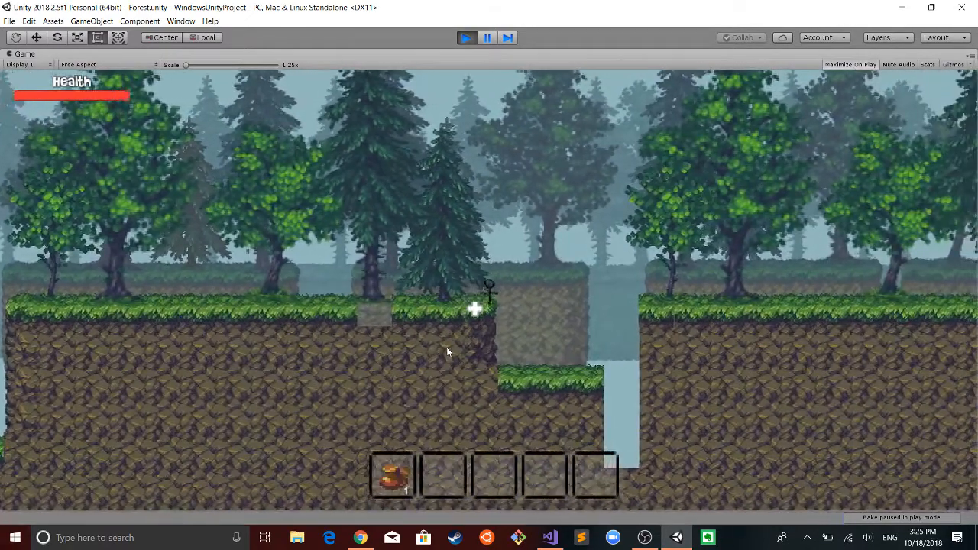
# - Lead the character down onto the lower ledge and break the grass block at the cliff edge above it
pyautogui.press('d')
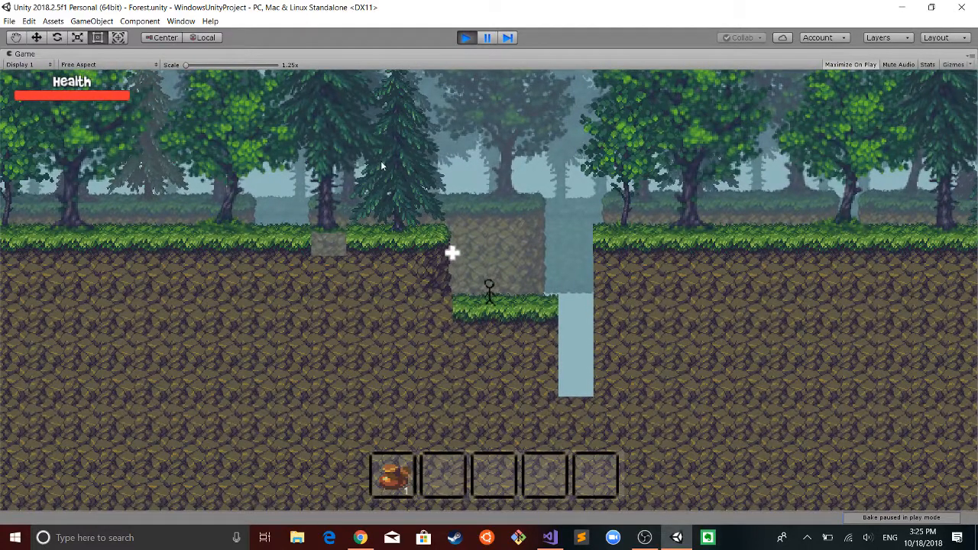
pyautogui.click(381, 165)
pyautogui.click(381, 165)
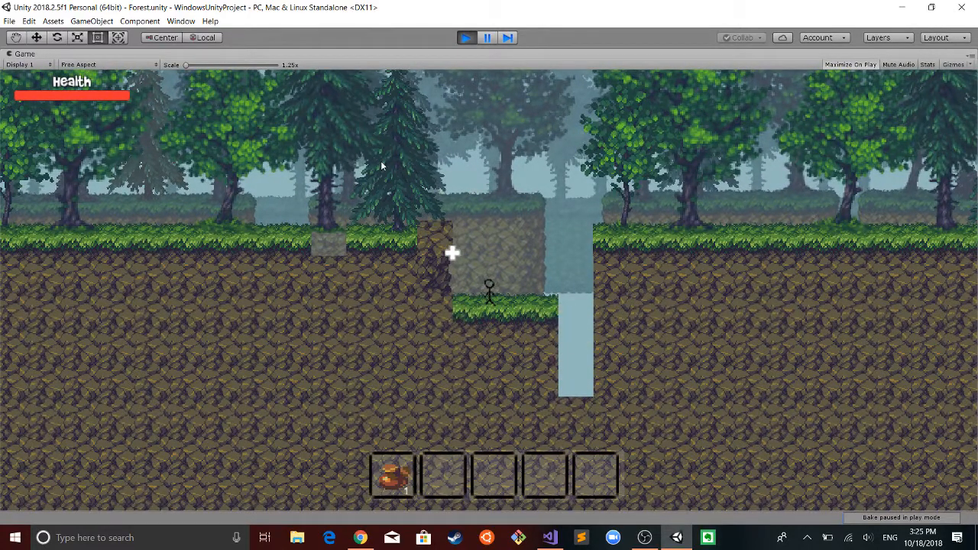
pyautogui.click(381, 165)
pyautogui.click(382, 165)
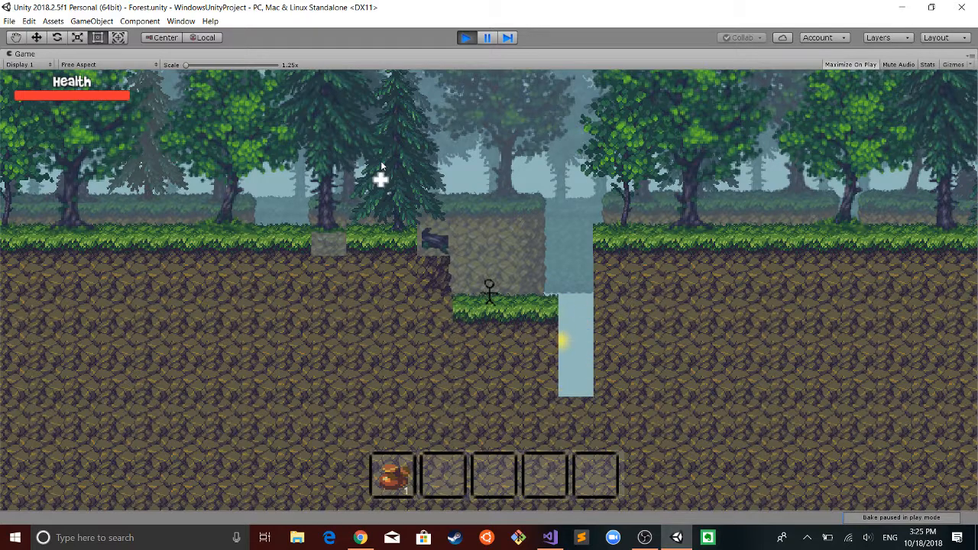
# - Try the character's secondary action from several spots near the dark item dropped at the cliff edge
pyautogui.press('a')
pyautogui.rightClick(381, 165)
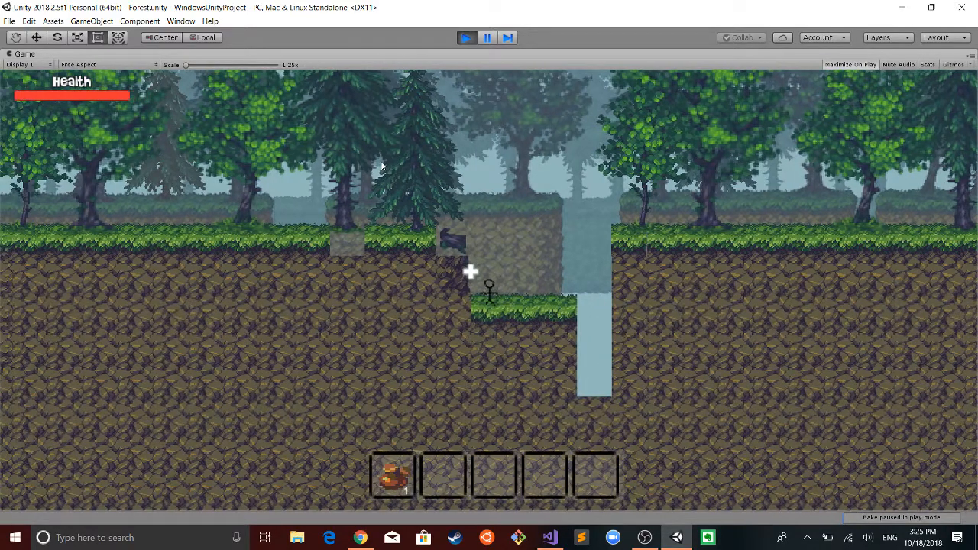
pyautogui.press('d')
pyautogui.rightClick(382, 165)
pyautogui.rightClick(381, 165)
pyautogui.rightClick(381, 165)
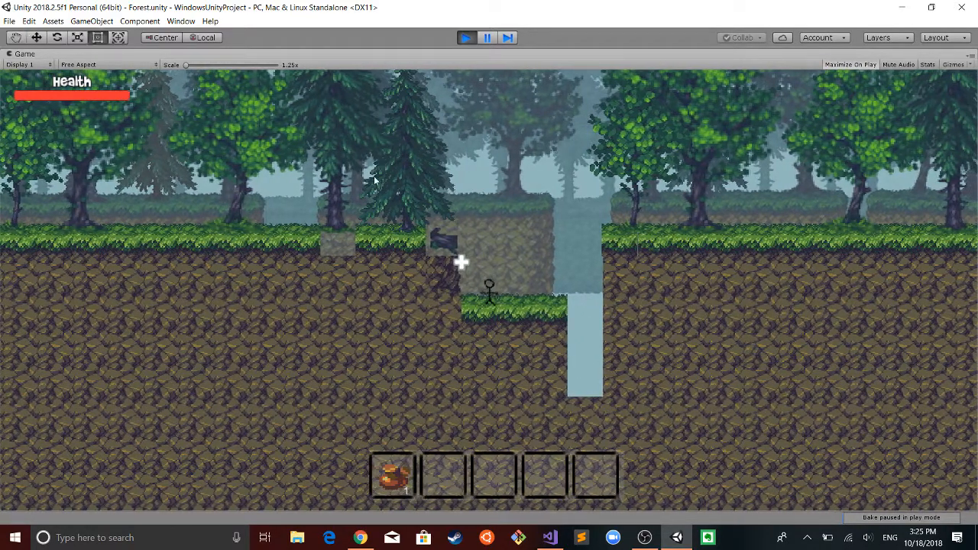
# - Jump from the lower ledge back up to the cliff edge and collect the dark item
pyautogui.press('d')
pyautogui.press('d')
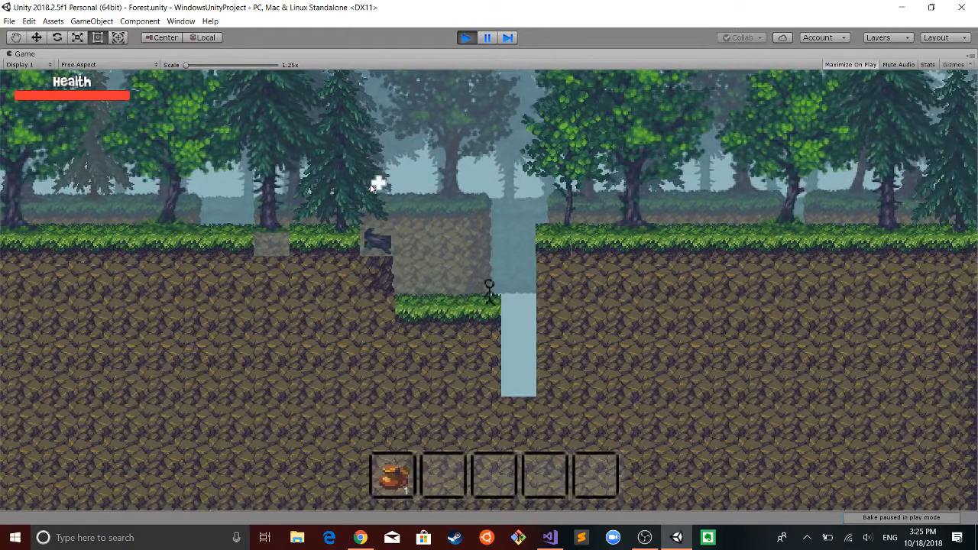
pyautogui.press('space')
pyautogui.press('a')
pyautogui.press('space')
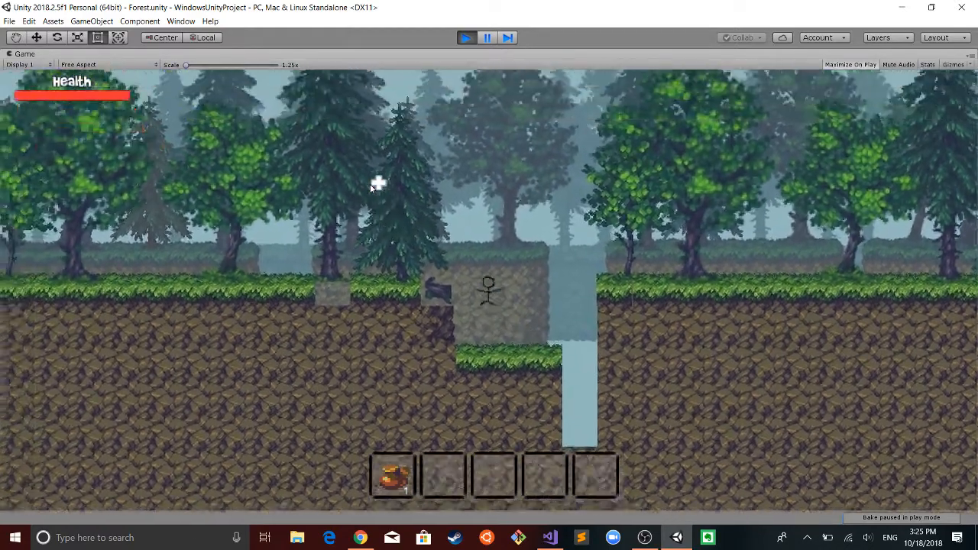
pyautogui.press('a')
pyautogui.press('space')
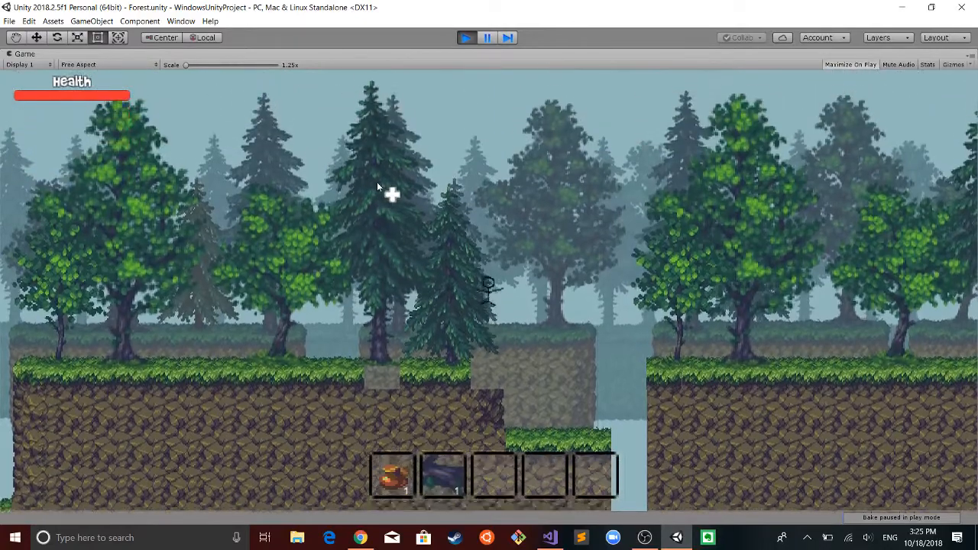
# - Stand under the leafy tree and damage several grass blocks on both sides of the character to different degrees
pyautogui.press('d')
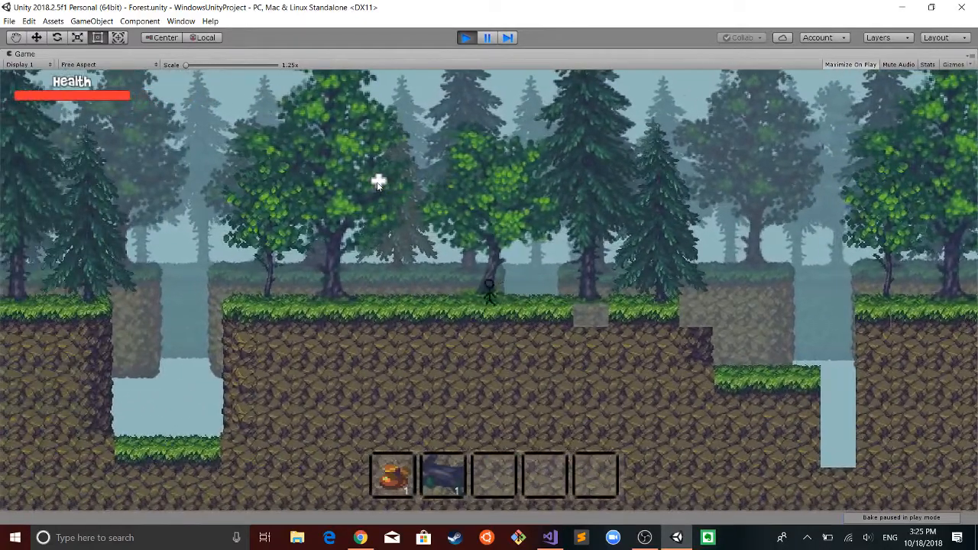
pyautogui.click(389, 350)
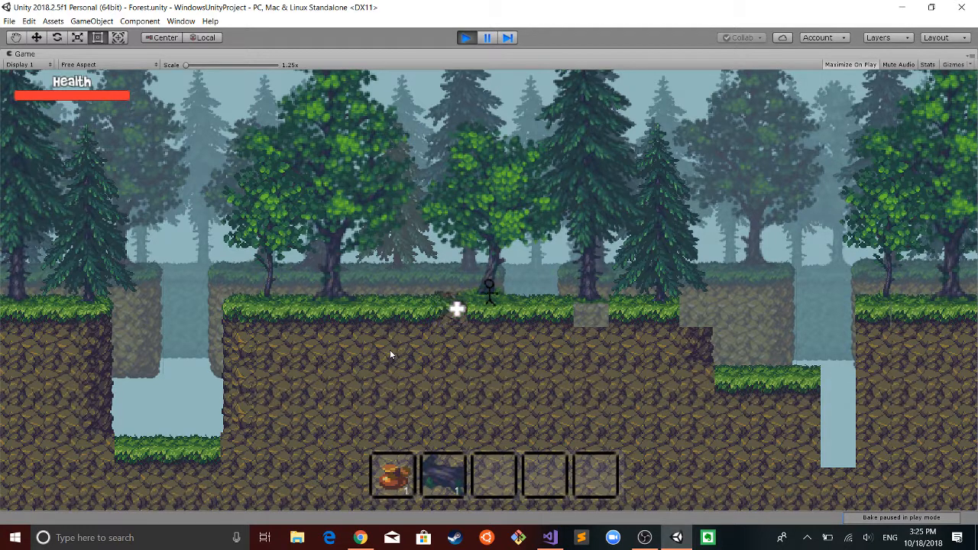
pyautogui.click(375, 322)
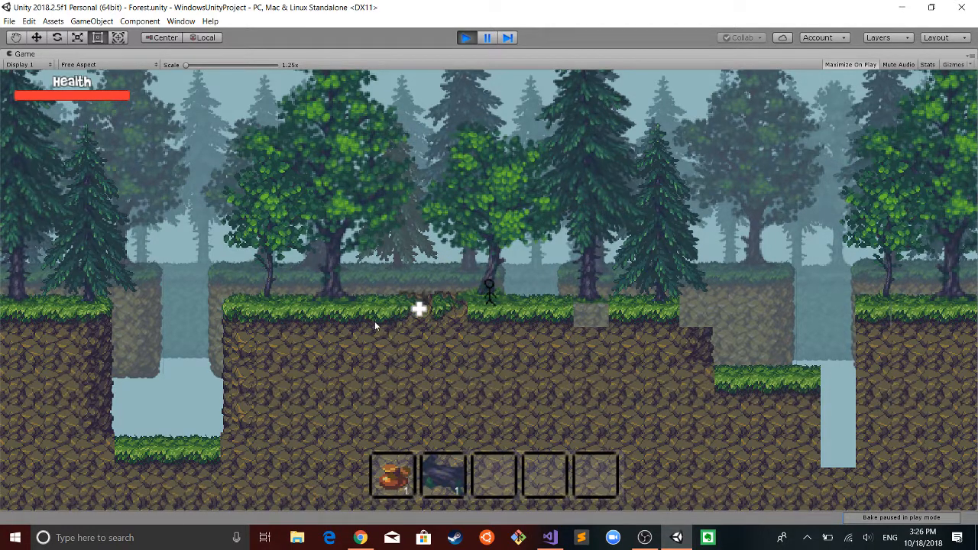
pyautogui.click(375, 321)
pyautogui.click(375, 321)
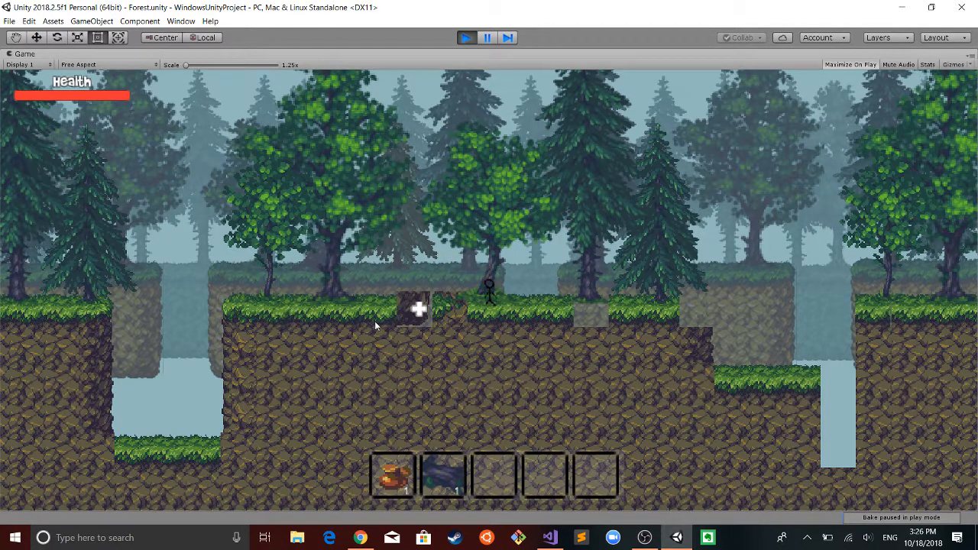
pyautogui.click(375, 322)
pyautogui.click(527, 298)
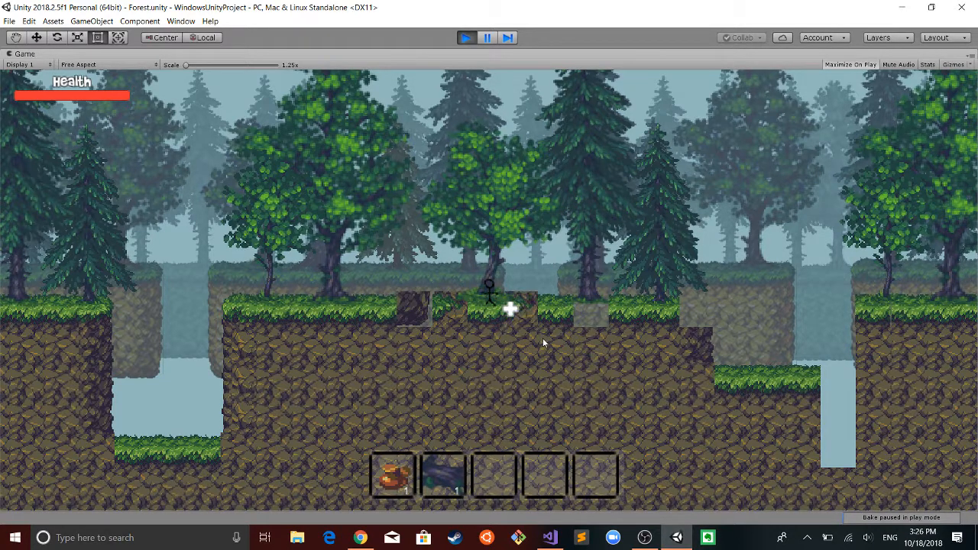
# - Place the mud block from the first inventory slot beneath the character, then stop the play test
pyautogui.click(401, 487)
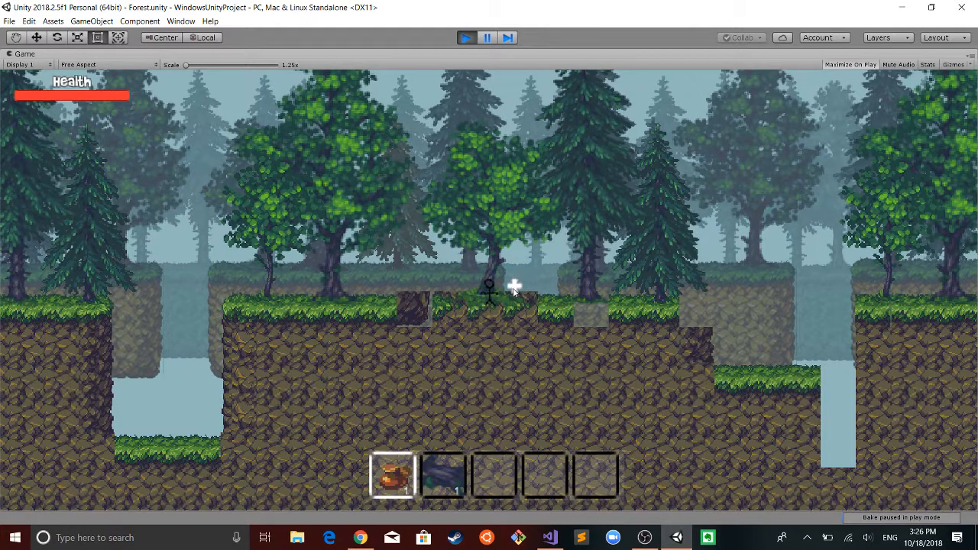
pyautogui.click(469, 327)
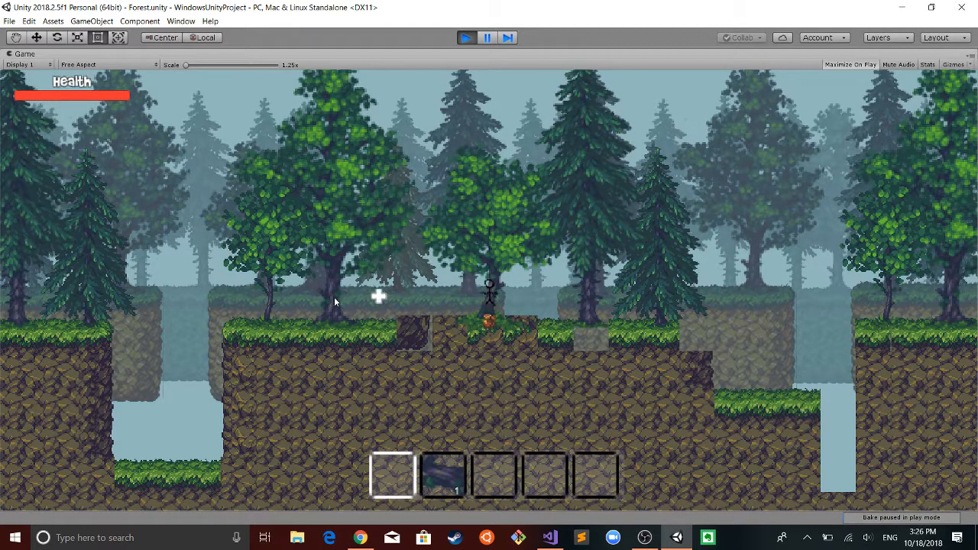
pyautogui.click(465, 38)
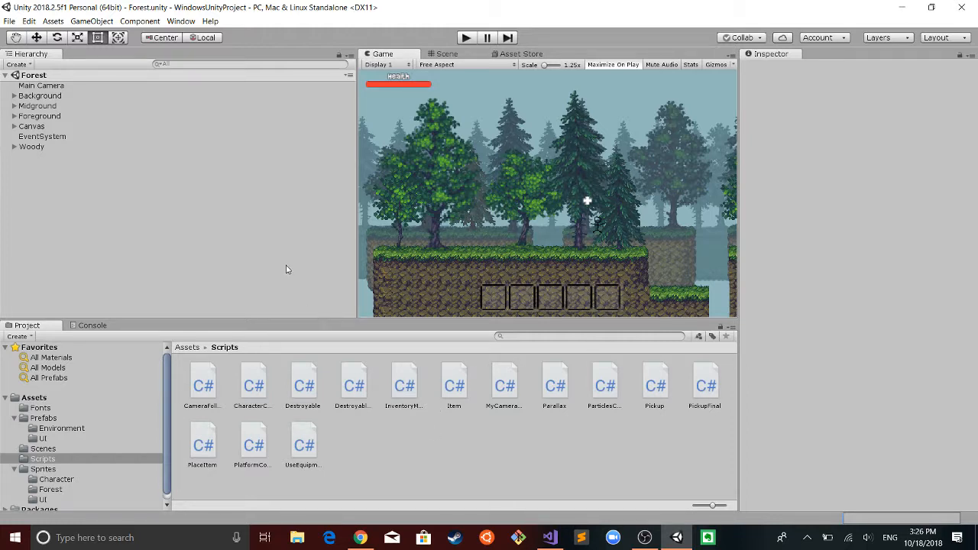
# - Switch to Visual Studio and find the SetActiveSlot call in the add-item code of InventoryManager.cs
pyautogui.click(554, 538)
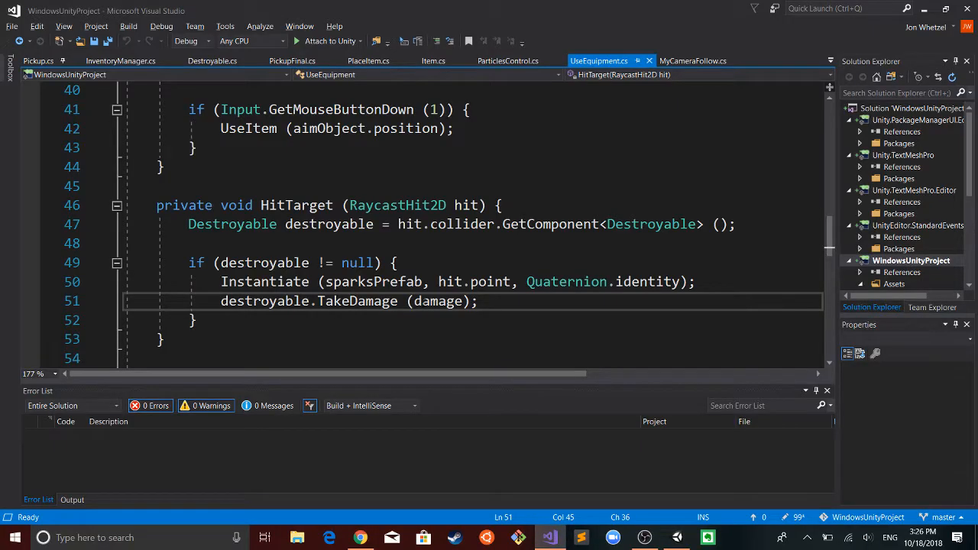
pyautogui.click(131, 61)
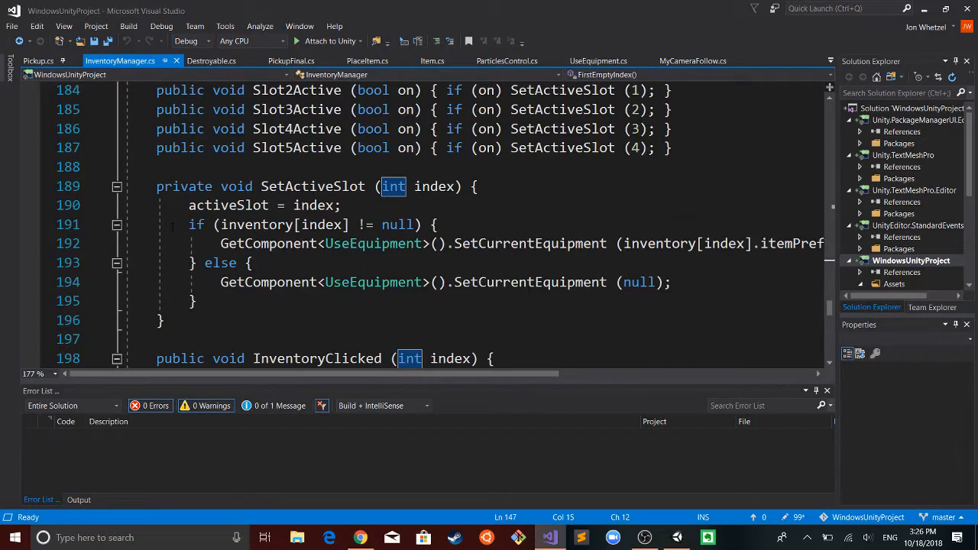
pyautogui.scroll(2, 172, 226)
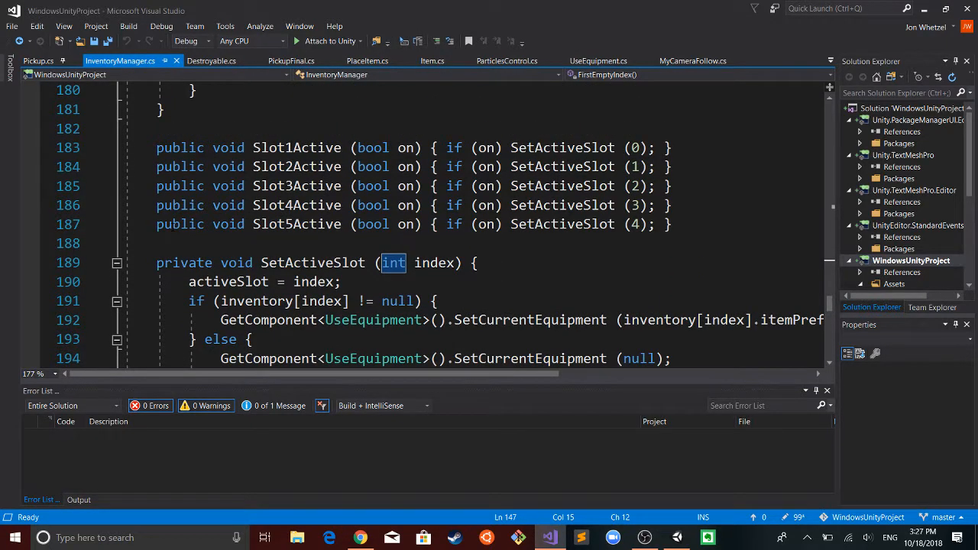
pyautogui.scroll(7, 173, 226)
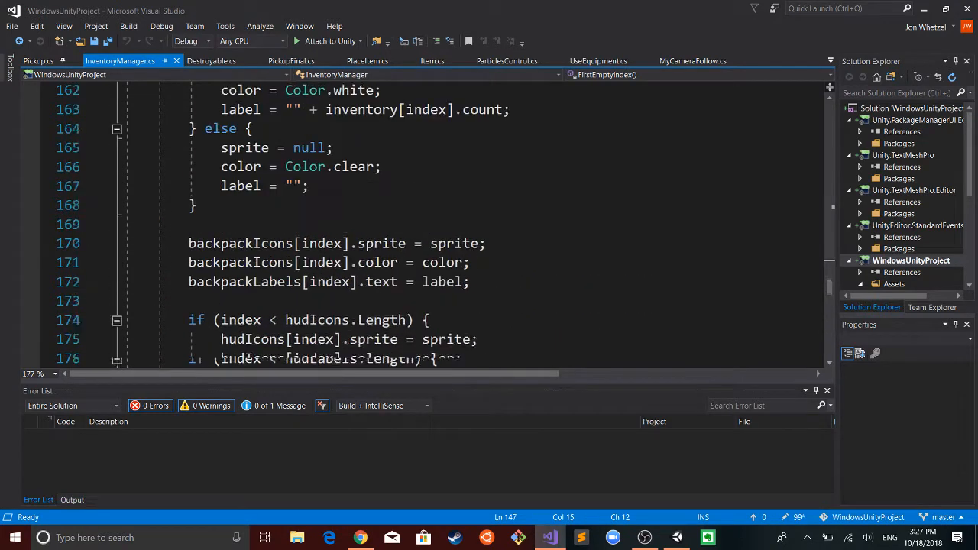
pyautogui.scroll(9, 173, 226)
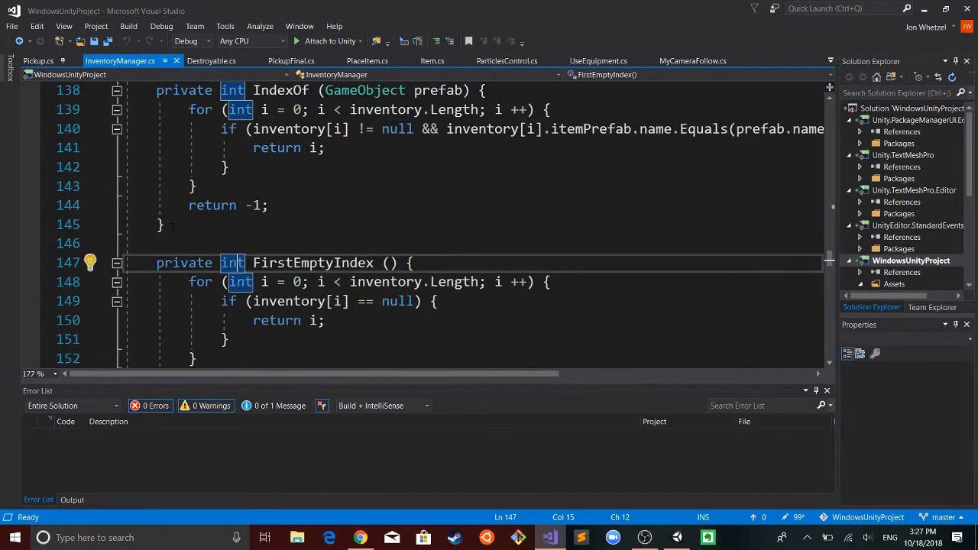
pyautogui.scroll(8, 172, 226)
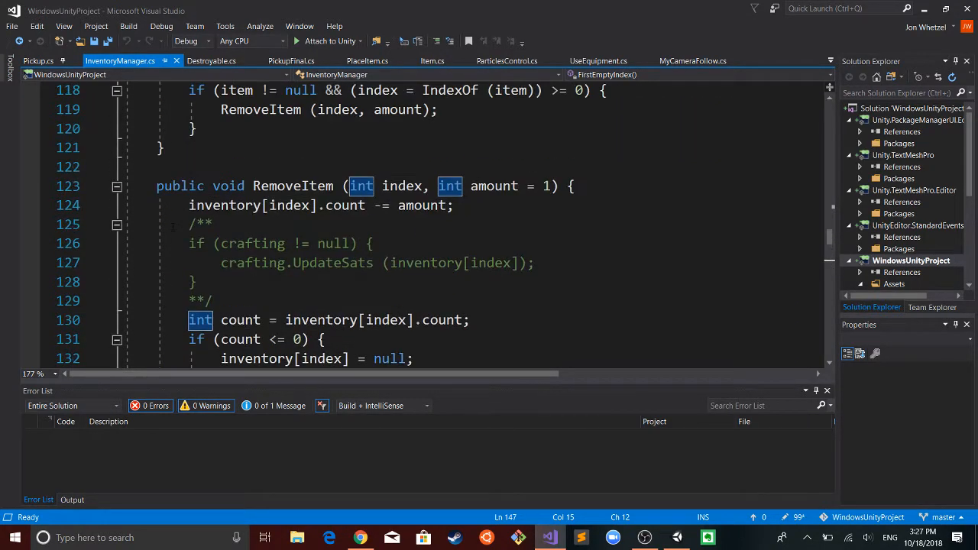
pyautogui.scroll(4, 173, 226)
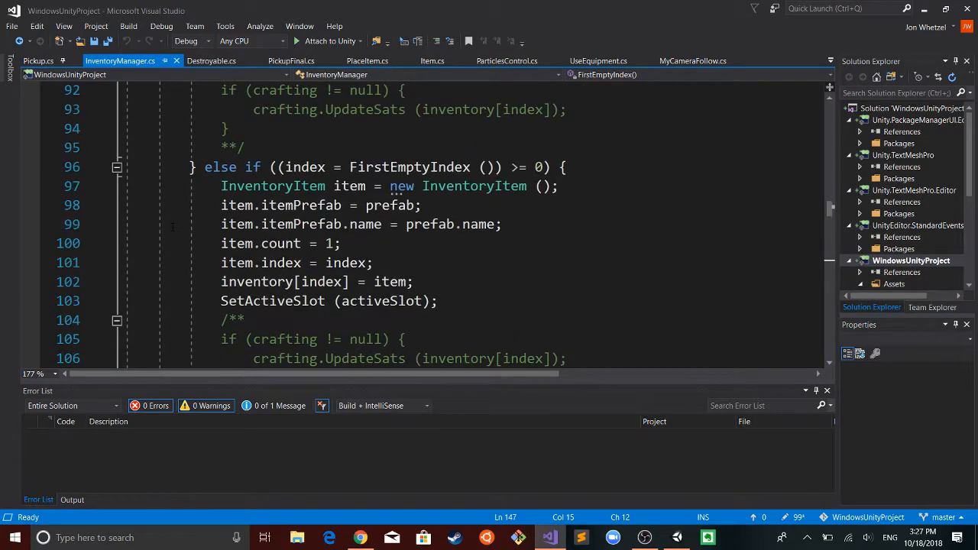
pyautogui.scroll(-1, 173, 226)
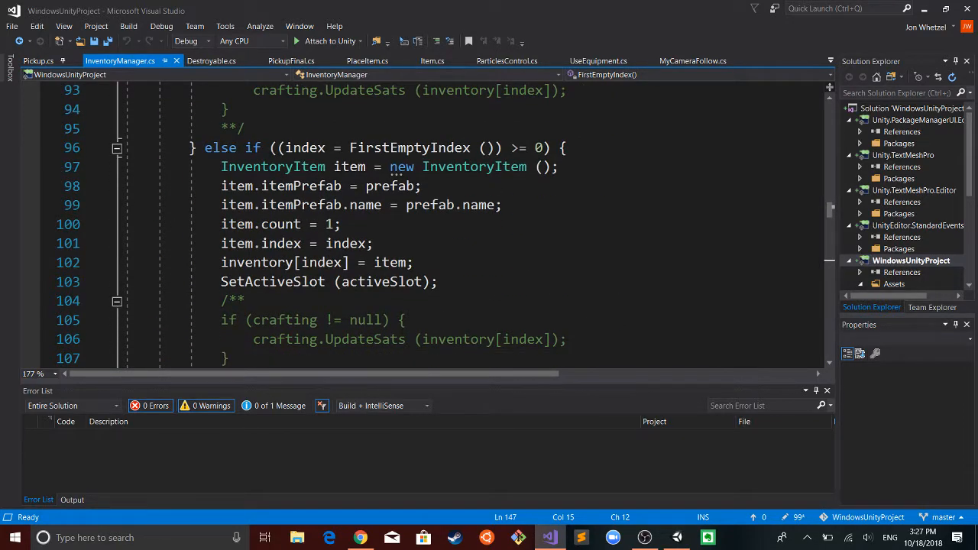
pyautogui.scroll(1, 271, 218)
pyautogui.scroll(-3, 271, 218)
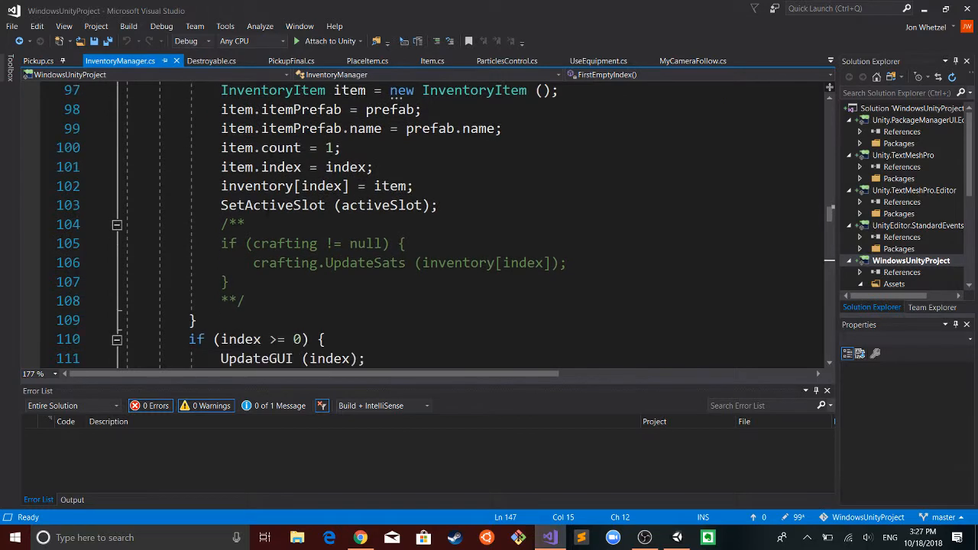
pyautogui.doubleClick(255, 205)
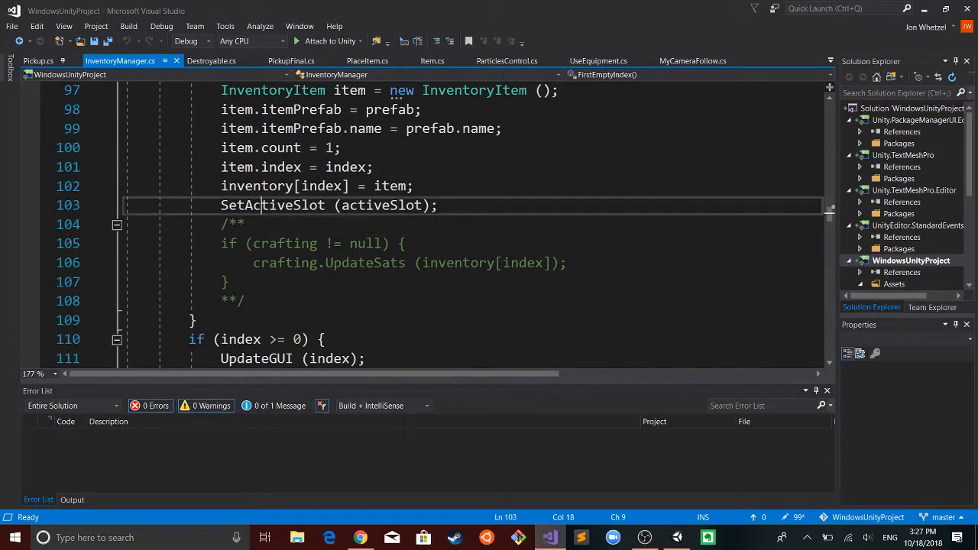
pyautogui.click(253, 205)
pyautogui.click(261, 205)
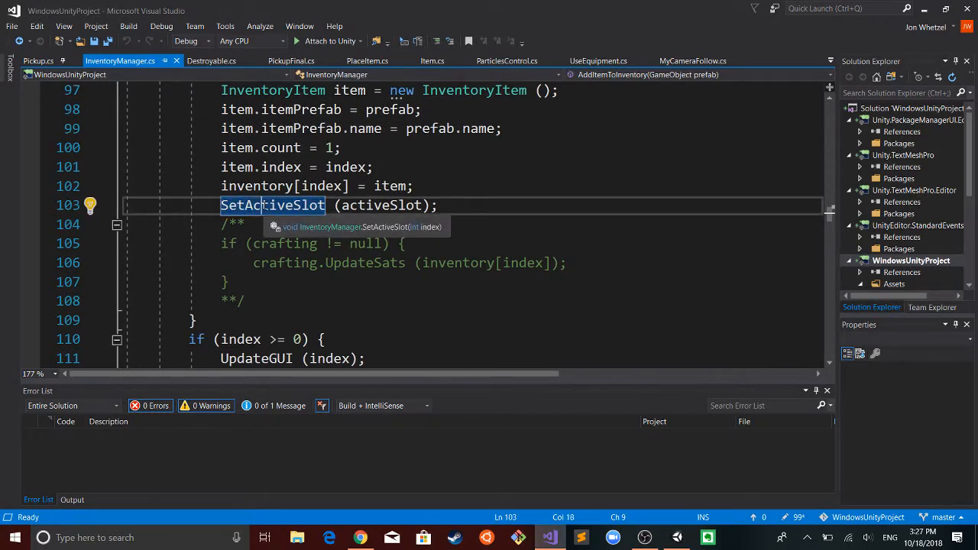
# - Examine the SetActiveSlot definition and the Slot1Active to Slot5Active functions that call it
pyautogui.scroll(-1, 263, 214)
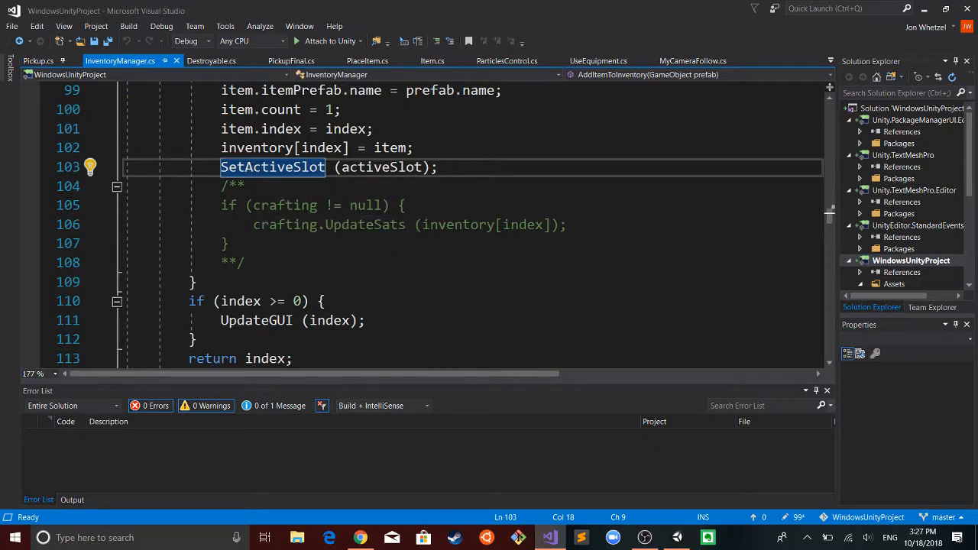
pyautogui.scroll(-4, 264, 199)
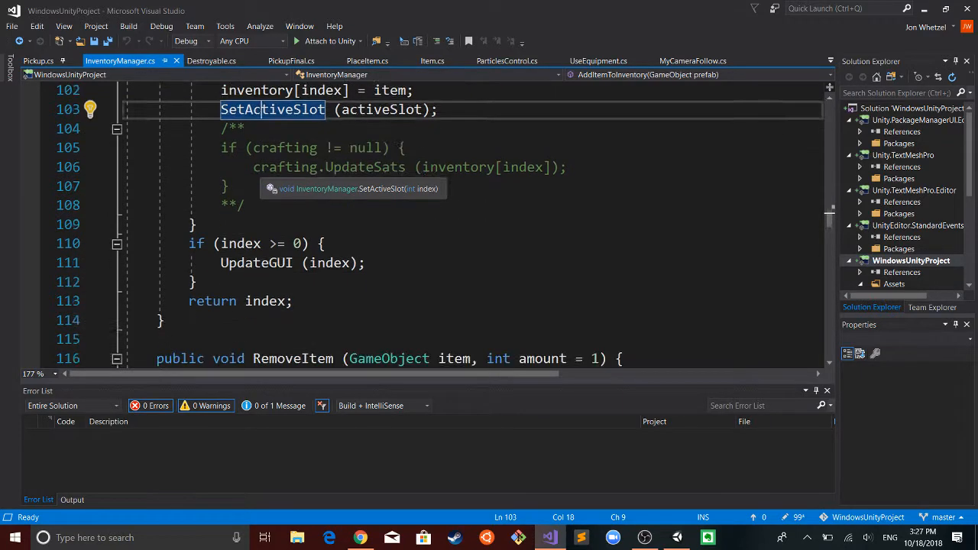
pyautogui.scroll(-20, 264, 199)
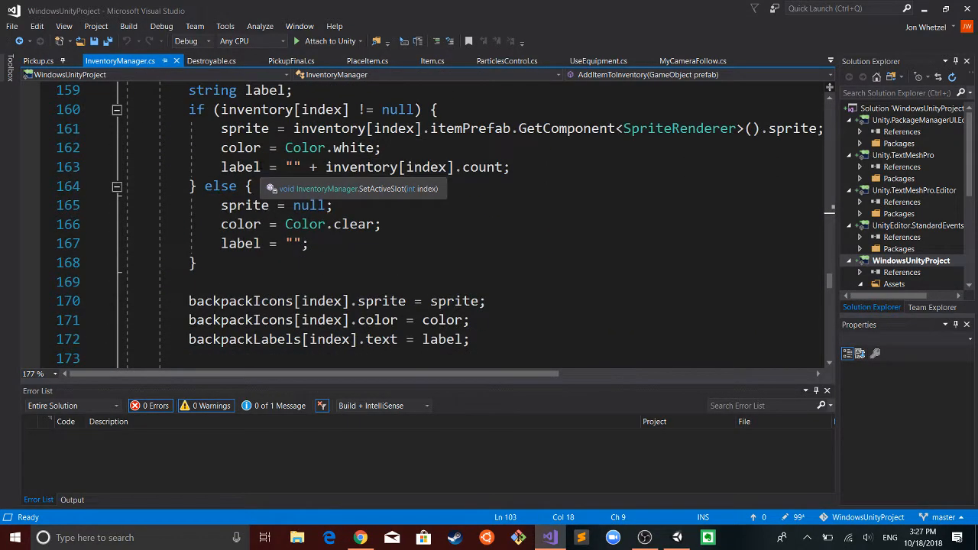
pyautogui.scroll(-4, 263, 199)
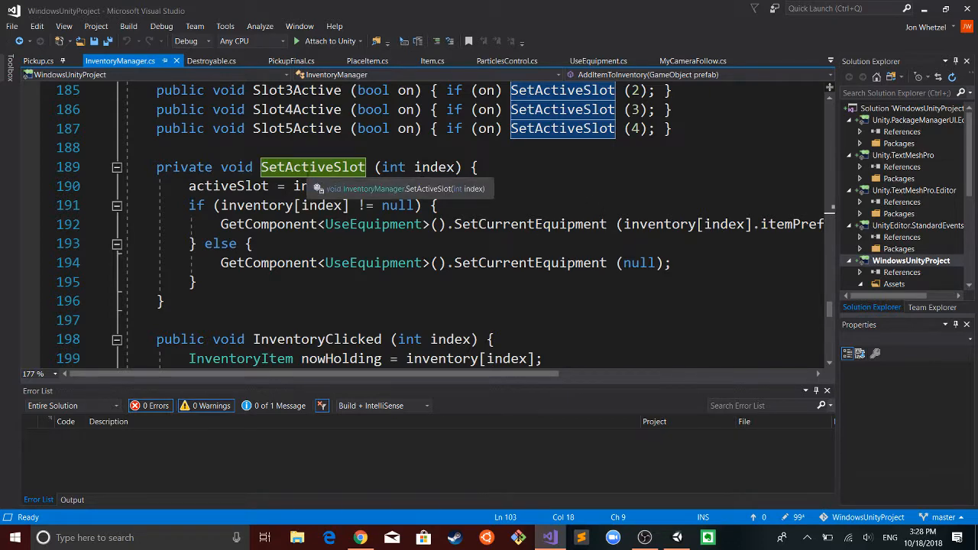
pyautogui.scroll(2, 269, 142)
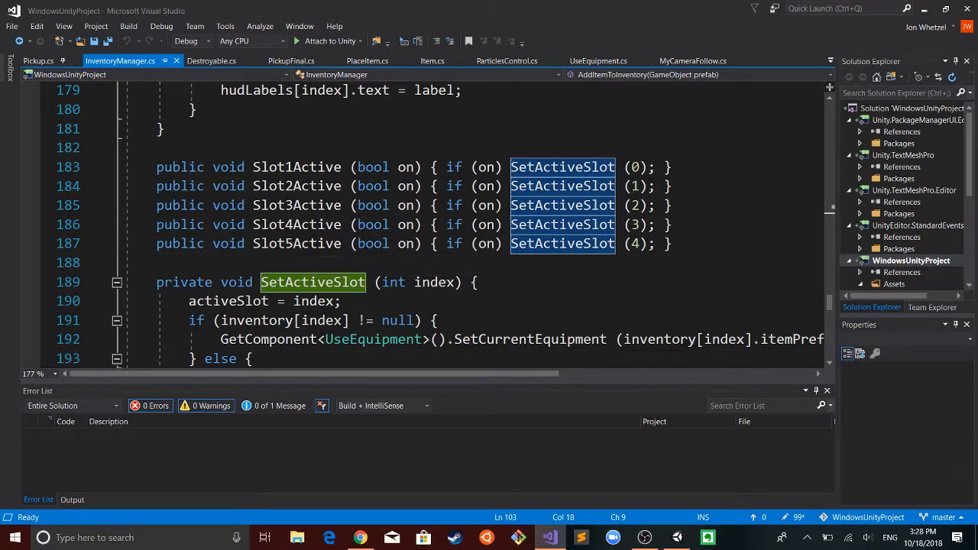
pyautogui.doubleClick(298, 169)
pyautogui.click(301, 186)
pyautogui.doubleClick(298, 186)
pyautogui.doubleClick(298, 204)
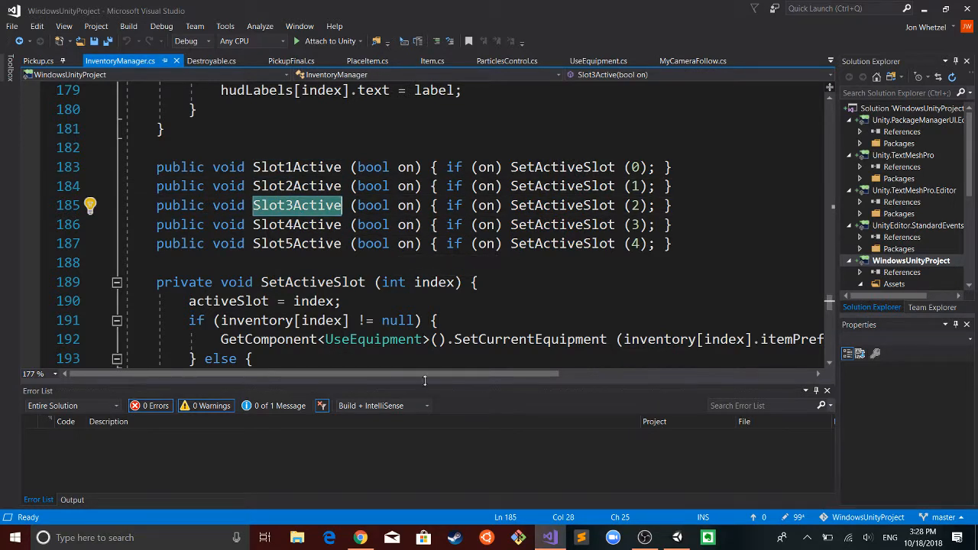
# - Switch to Unity and expand the Canvas with its Inventory Window and HUD Inventory children
pyautogui.click(676, 537)
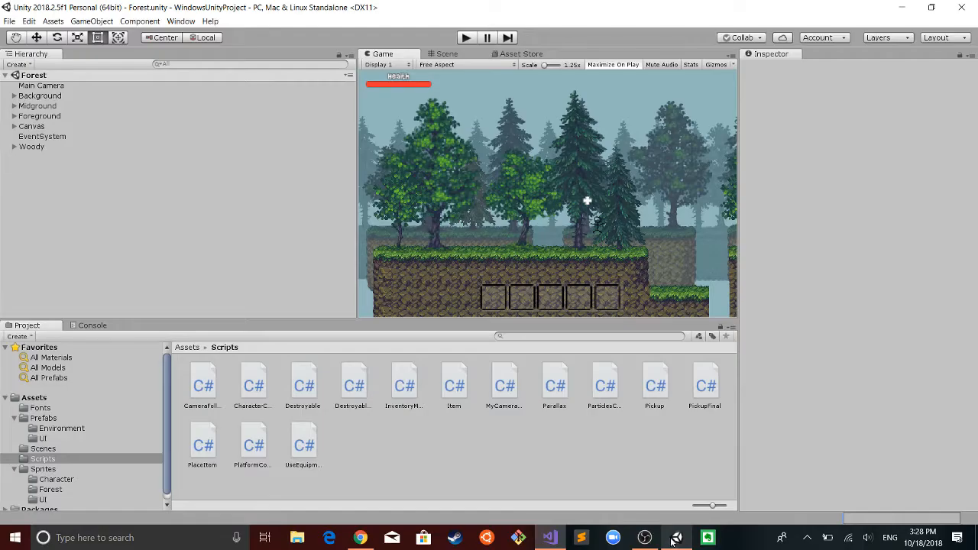
pyautogui.click(15, 127)
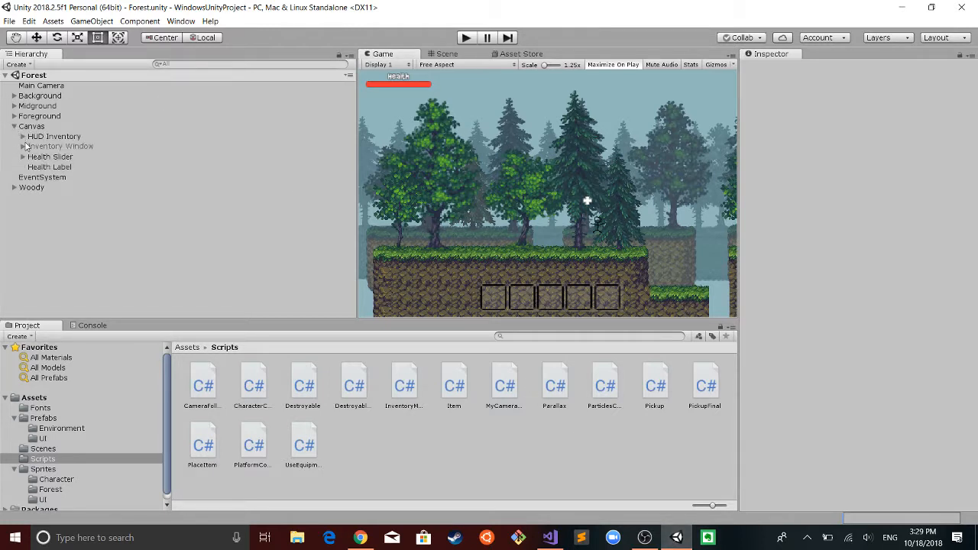
pyautogui.click(23, 146)
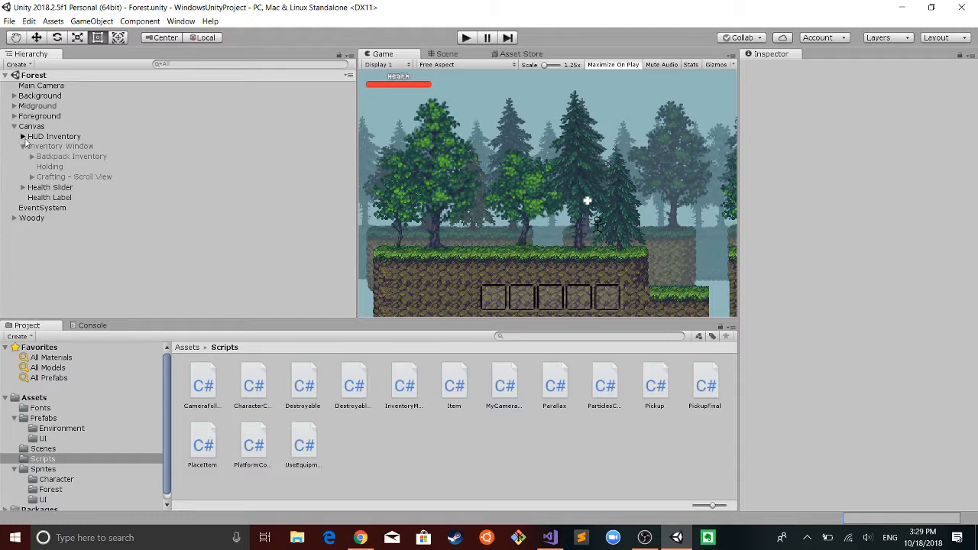
pyautogui.click(23, 136)
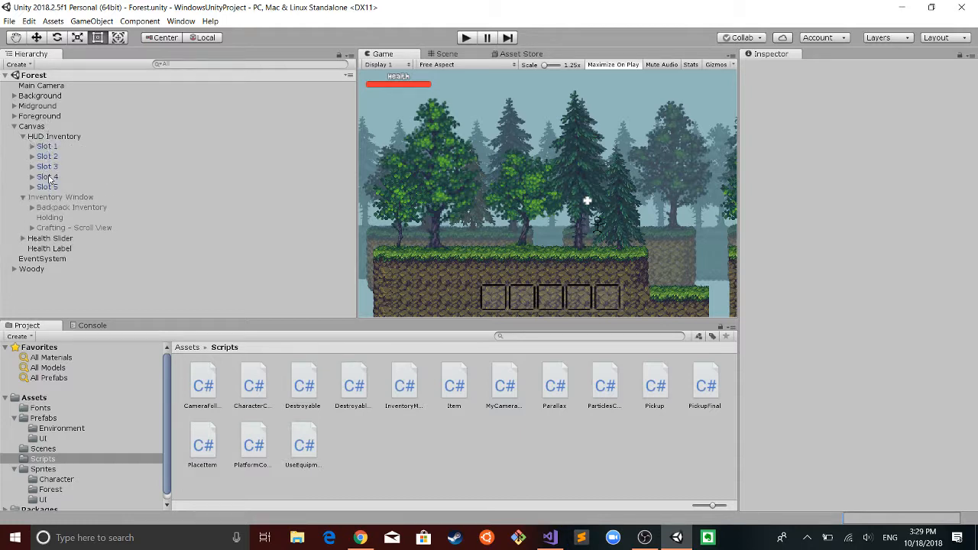
# - Select Slot 1 of the HUD Inventory and show the Scene view
pyautogui.click(47, 157)
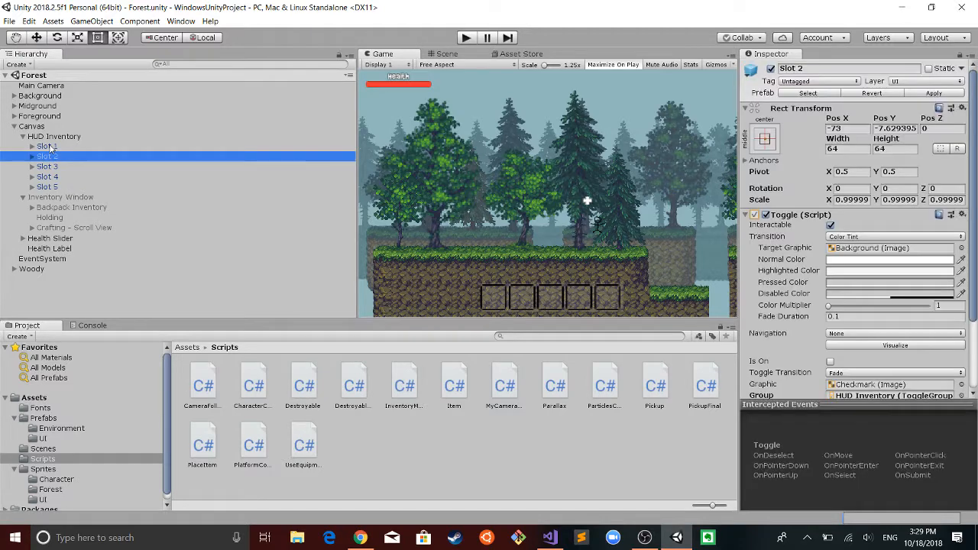
pyautogui.click(50, 147)
pyautogui.click(464, 38)
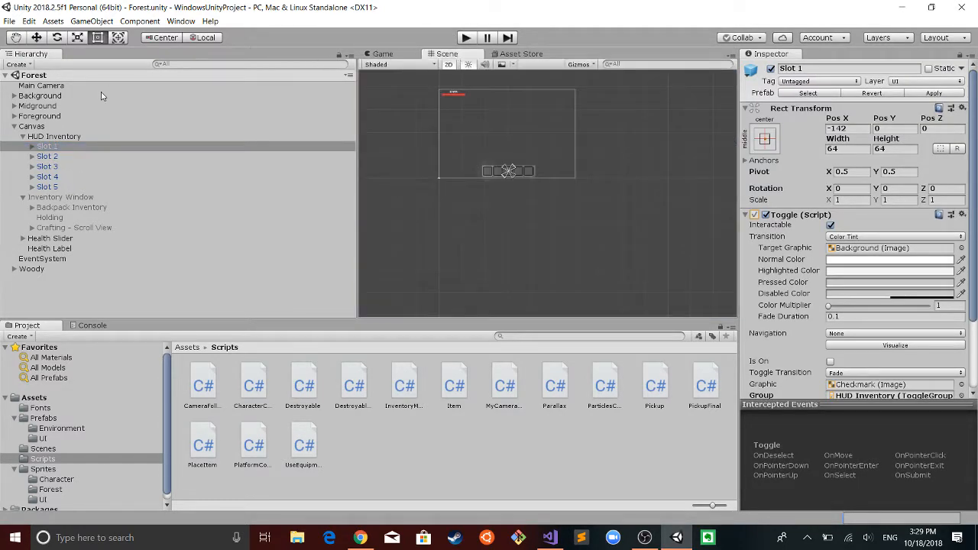
pyautogui.click(37, 148)
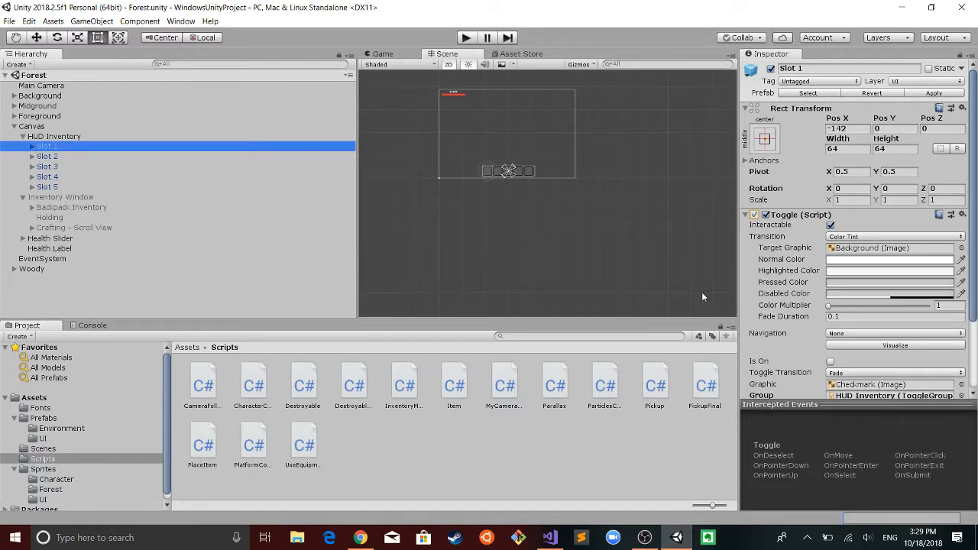
# - Assign the Woody scene object as the target of Slot 1's On Value Changed event
pyautogui.scroll(-3, 778, 296)
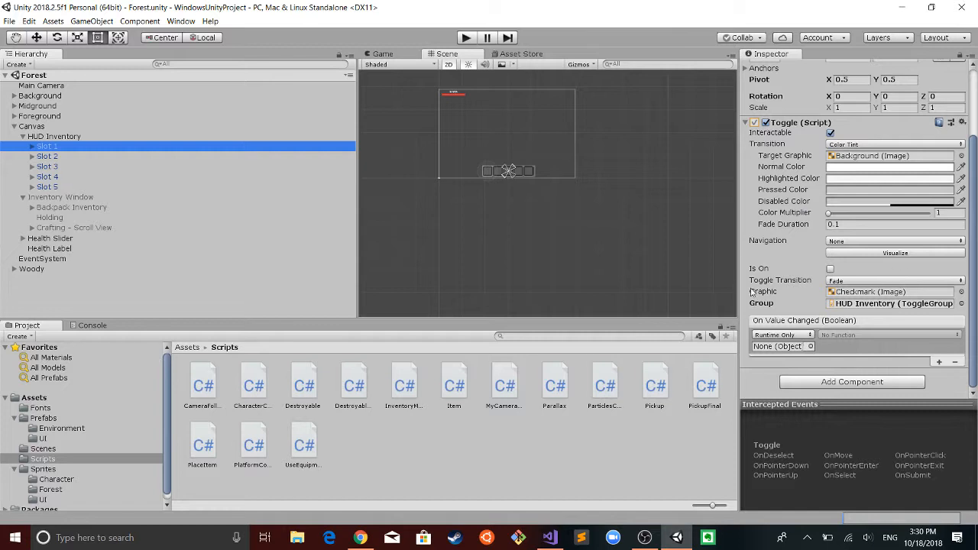
pyautogui.click(810, 346)
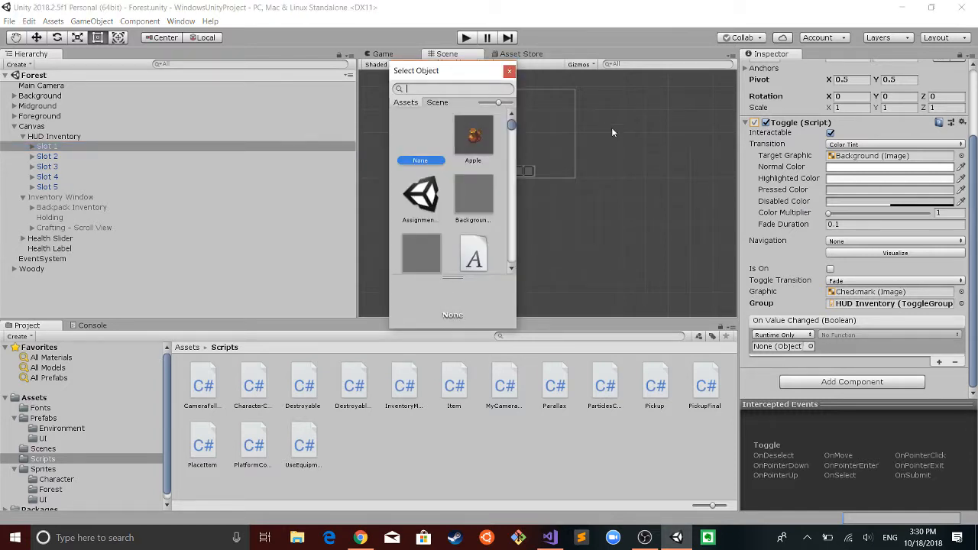
pyautogui.click(437, 104)
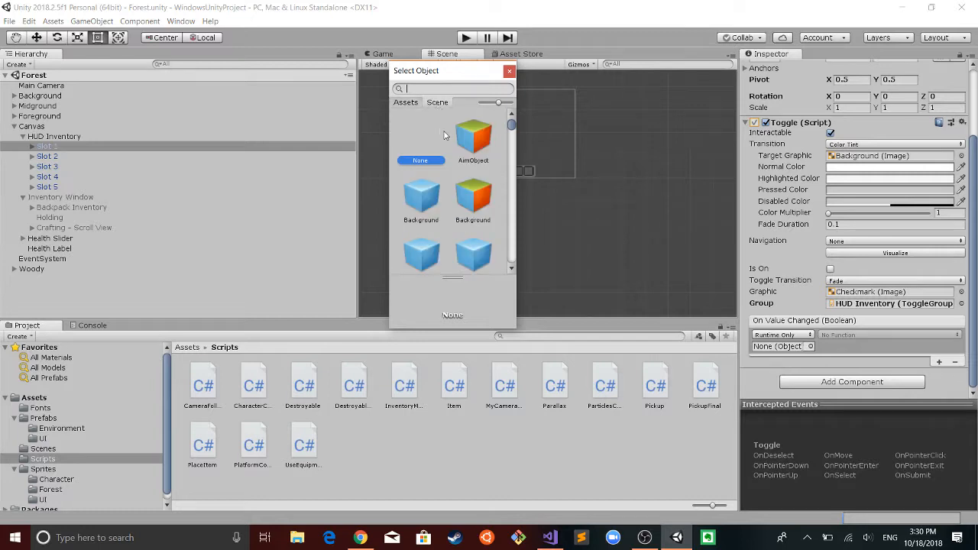
pyautogui.scroll(-5, 453, 193)
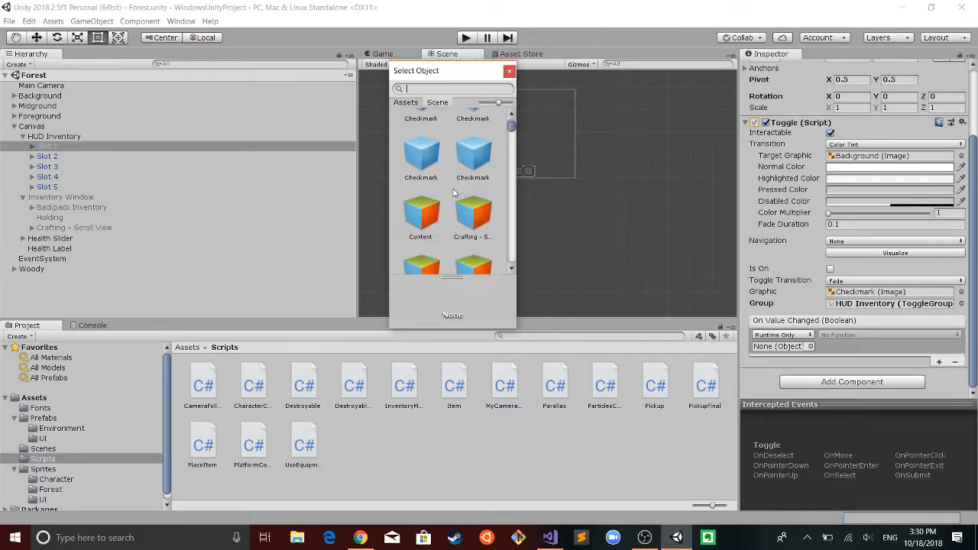
pyautogui.scroll(-3, 453, 193)
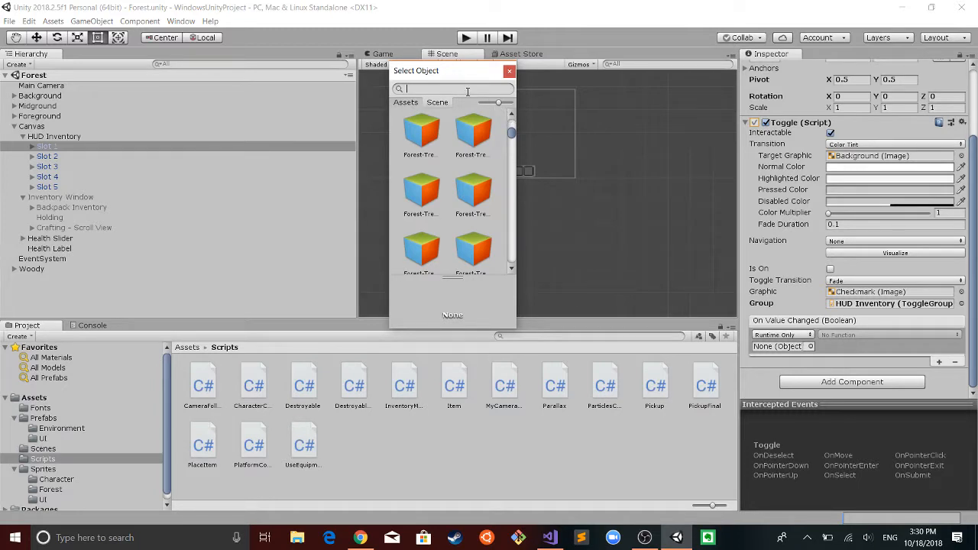
pyautogui.write('w')
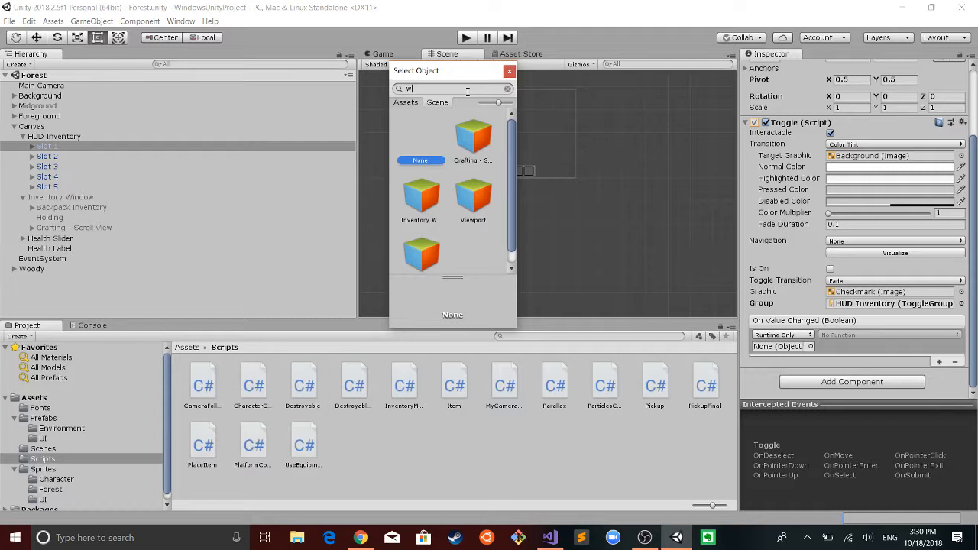
pyautogui.write('oo')
pyautogui.click(428, 123)
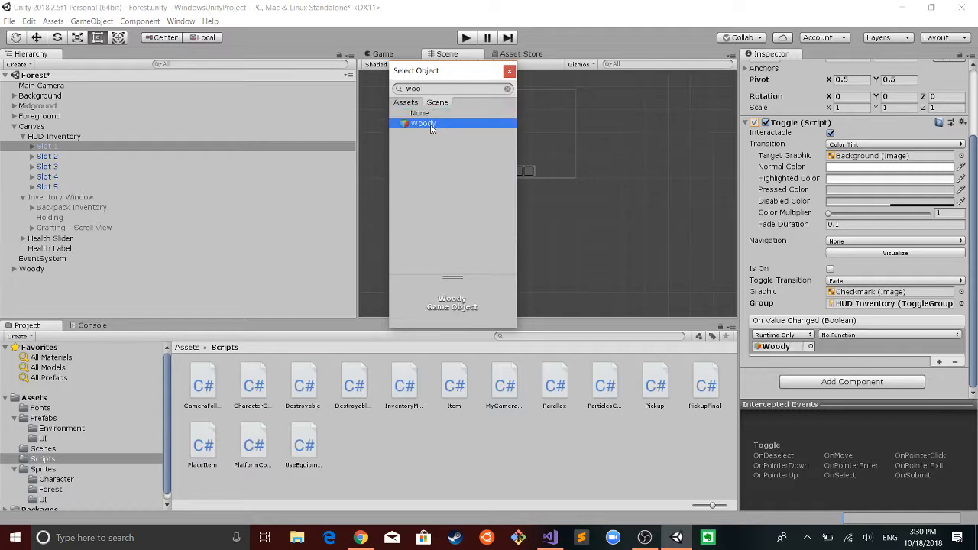
pyautogui.doubleClick(430, 125)
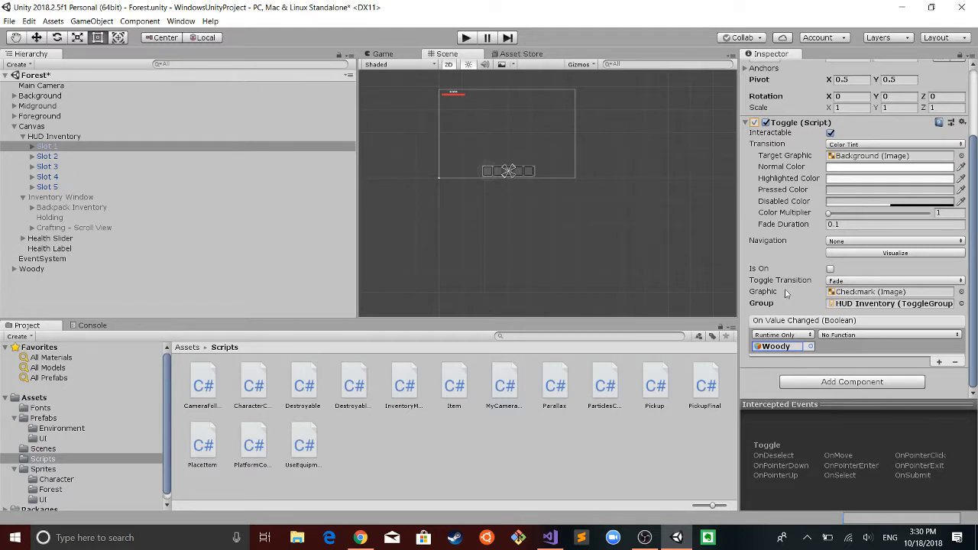
# - Set Slot 1's On Value Changed function to InventoryManager's static-parameter Slot1Active (bool)
pyautogui.click(823, 334)
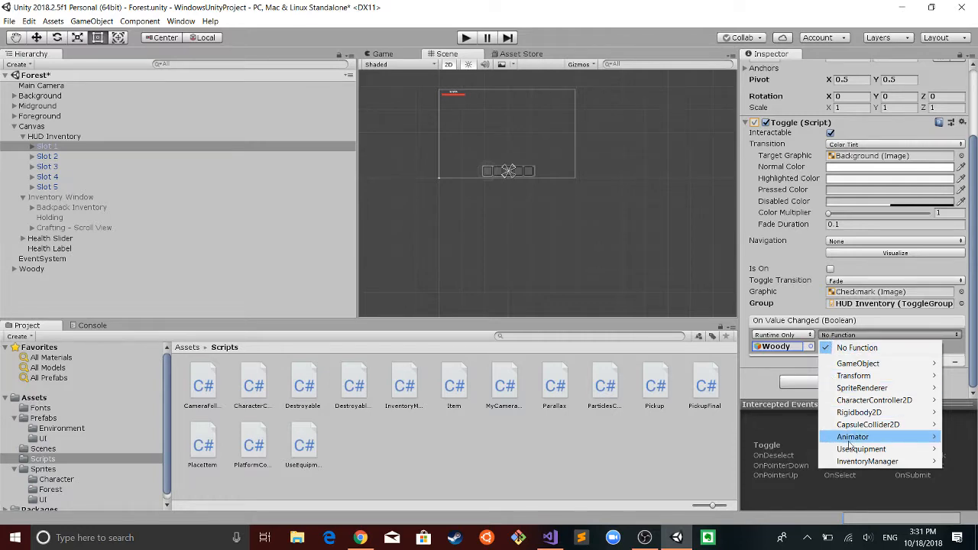
pyautogui.moveTo(849, 441)
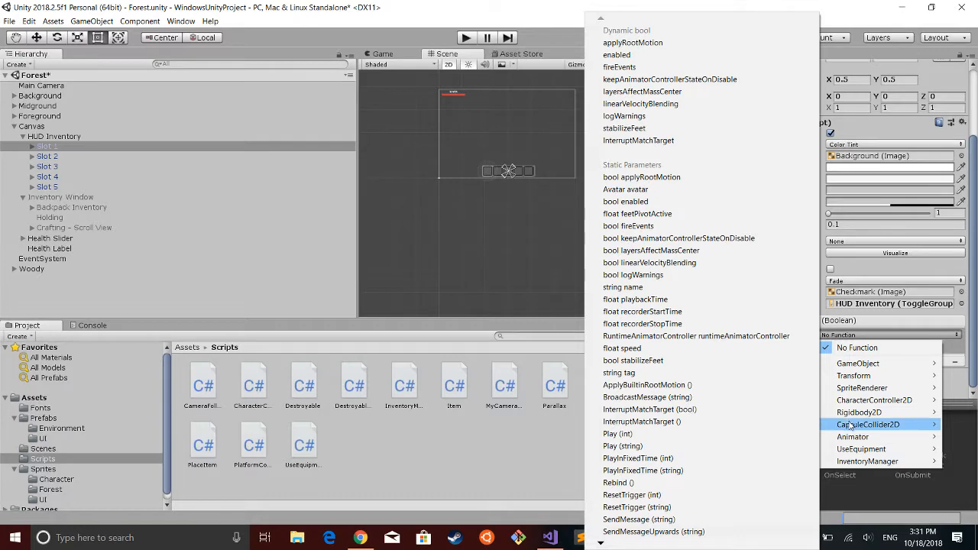
pyautogui.moveTo(850, 425)
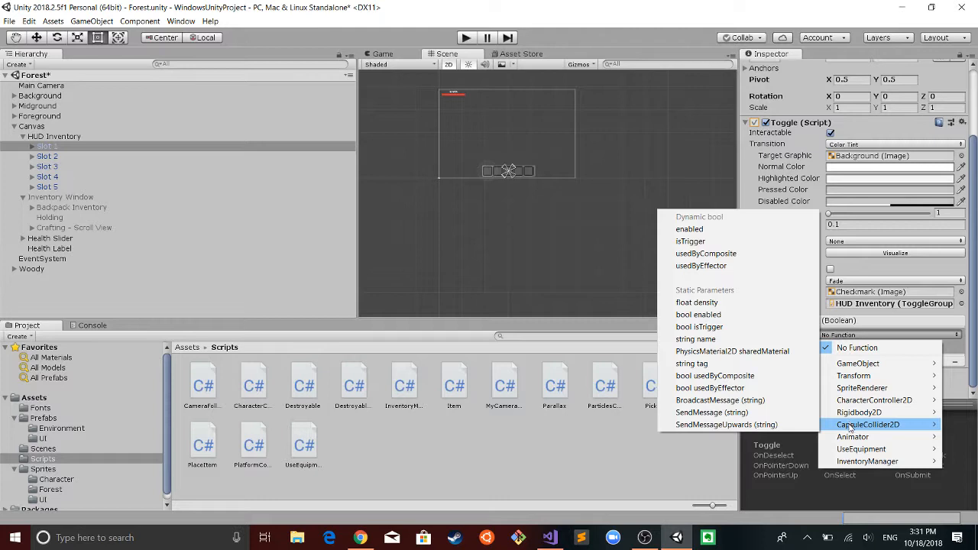
pyautogui.moveTo(850, 402)
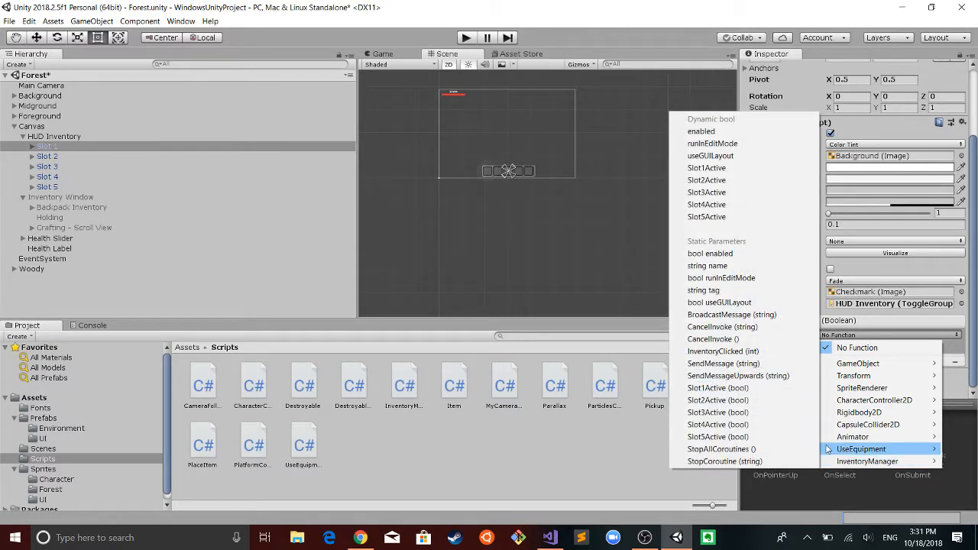
pyautogui.moveTo(825, 463)
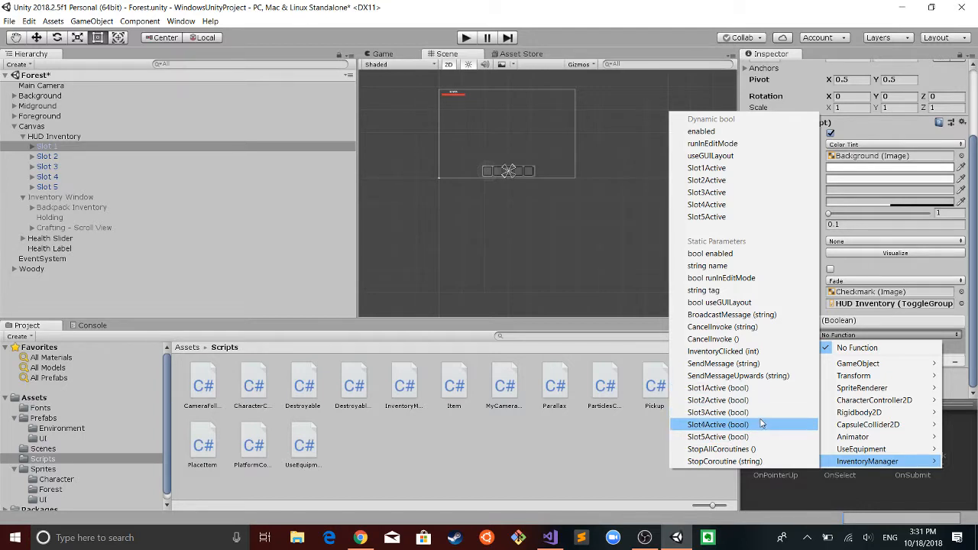
pyautogui.click(756, 391)
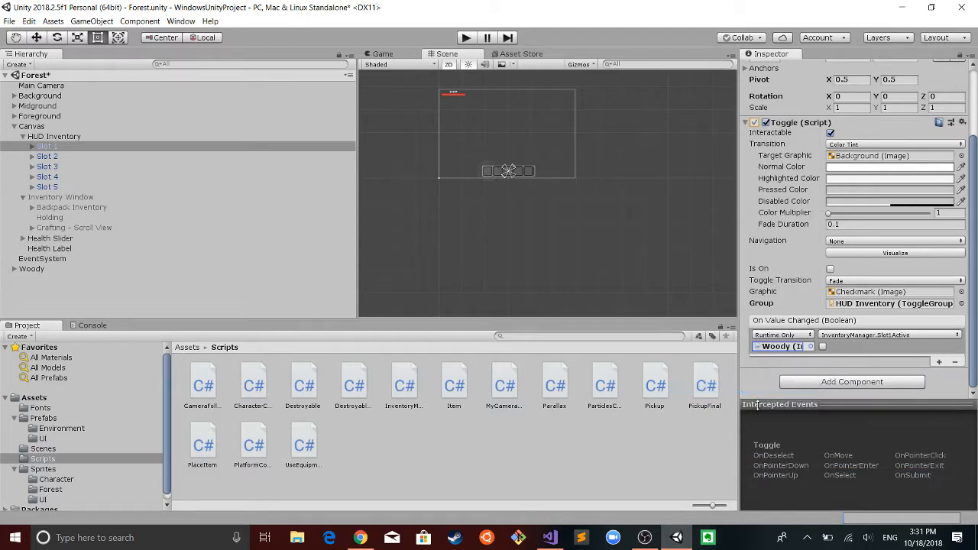
# - Enable the boolean argument passed to Slot1Active in Slot 1's On Value Changed event
pyautogui.click(849, 334)
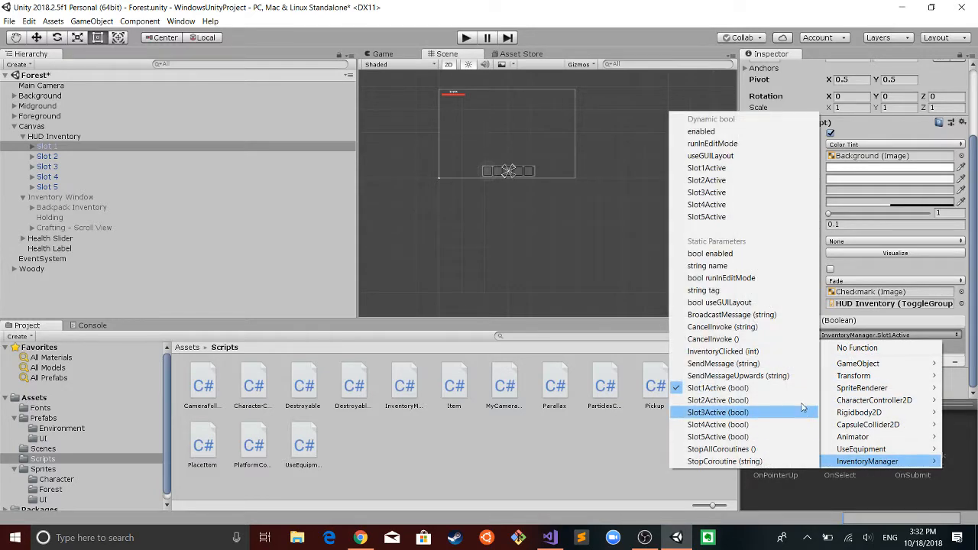
pyautogui.click(924, 324)
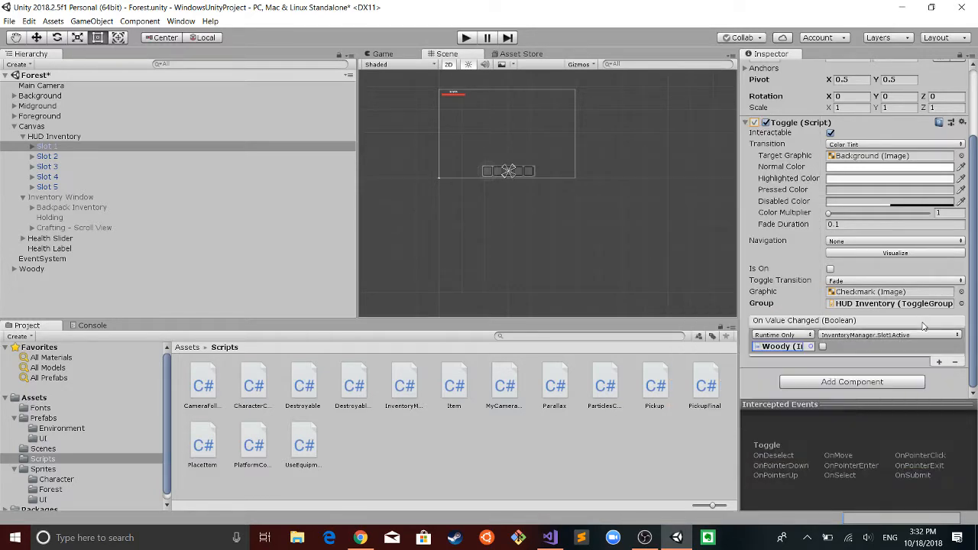
pyautogui.click(821, 346)
pyautogui.click(822, 347)
# - Switch Slot 1's On Value Changed function to InventoryManager's InventoryClicked (int)
pyautogui.click(859, 335)
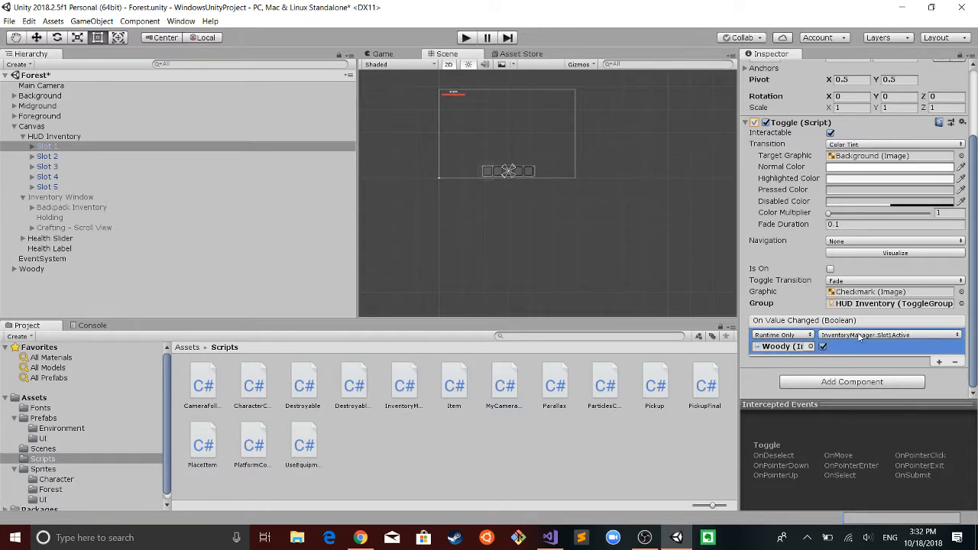
pyautogui.moveTo(871, 402)
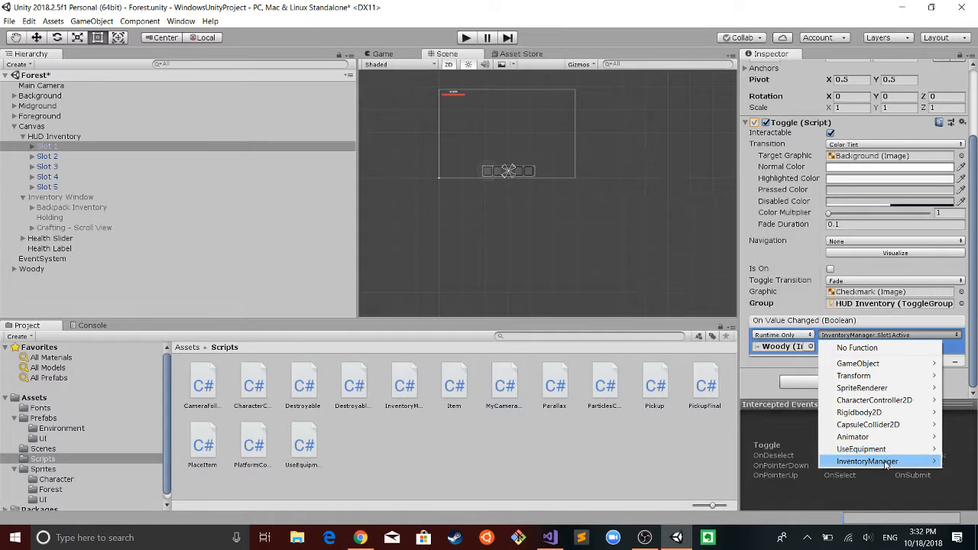
pyautogui.moveTo(885, 463)
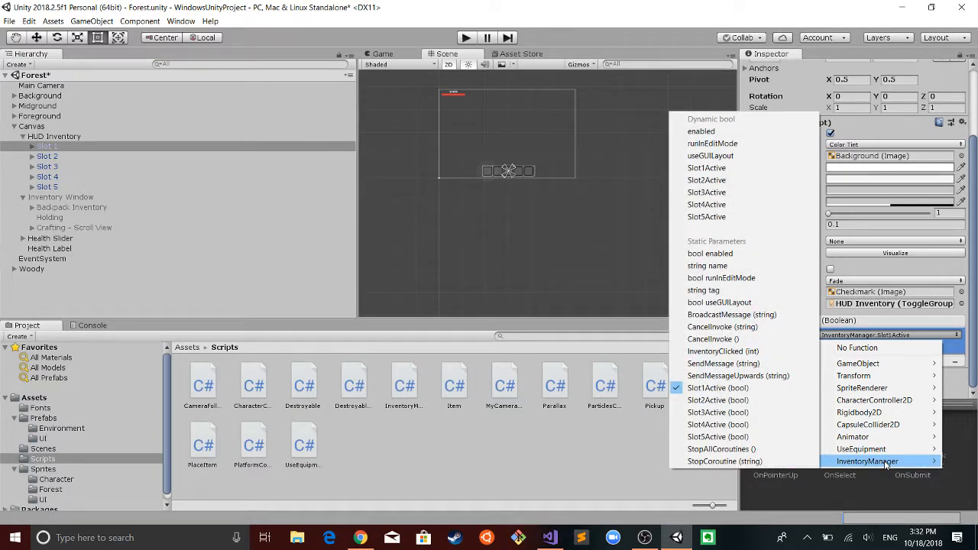
pyautogui.click(719, 352)
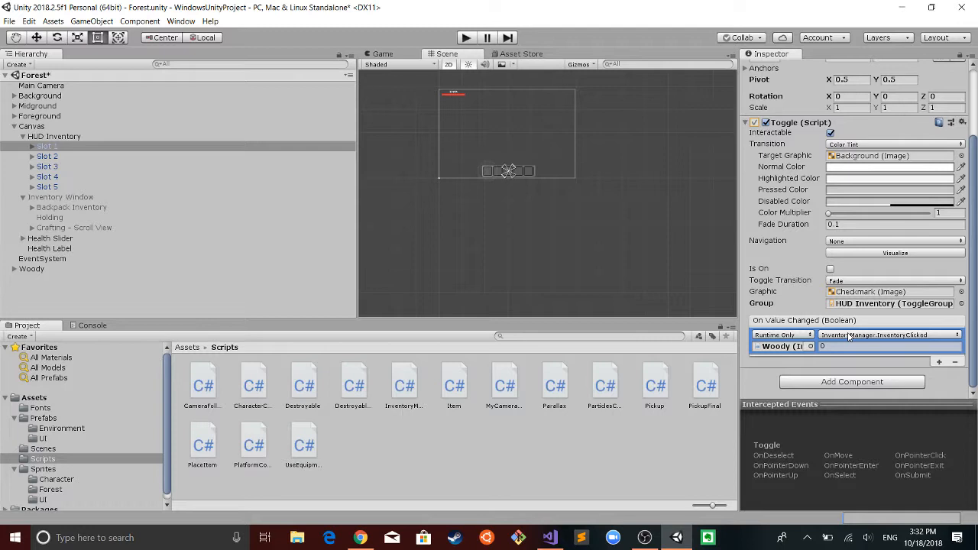
# - Set Slot 1's On Value Changed function back to InventoryManager's Slot1Active (bool) with its argument enabled
pyautogui.click(849, 337)
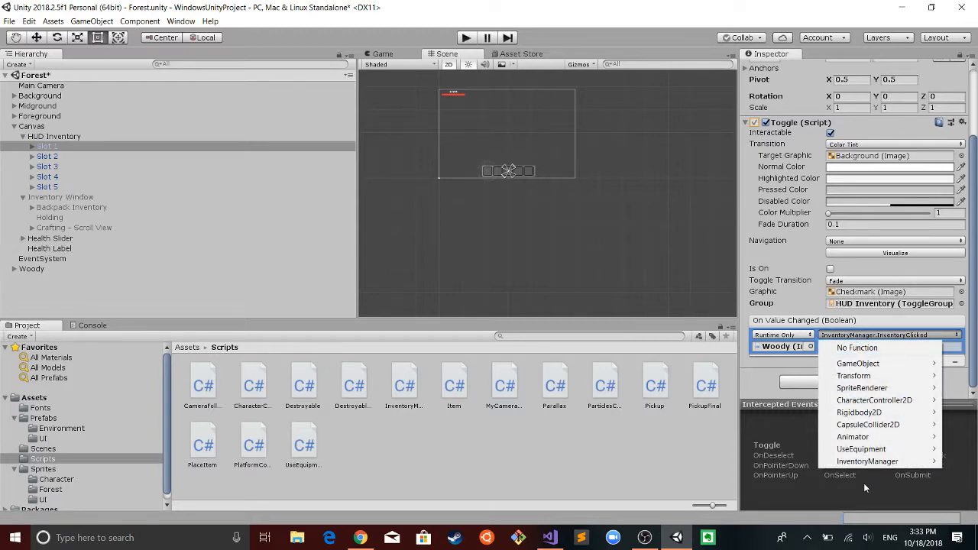
pyautogui.click(794, 388)
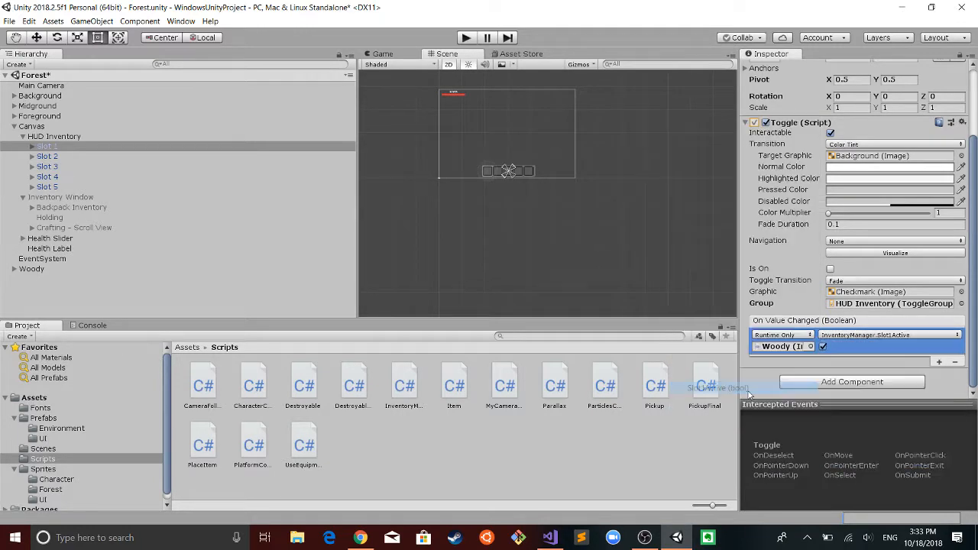
pyautogui.click(823, 346)
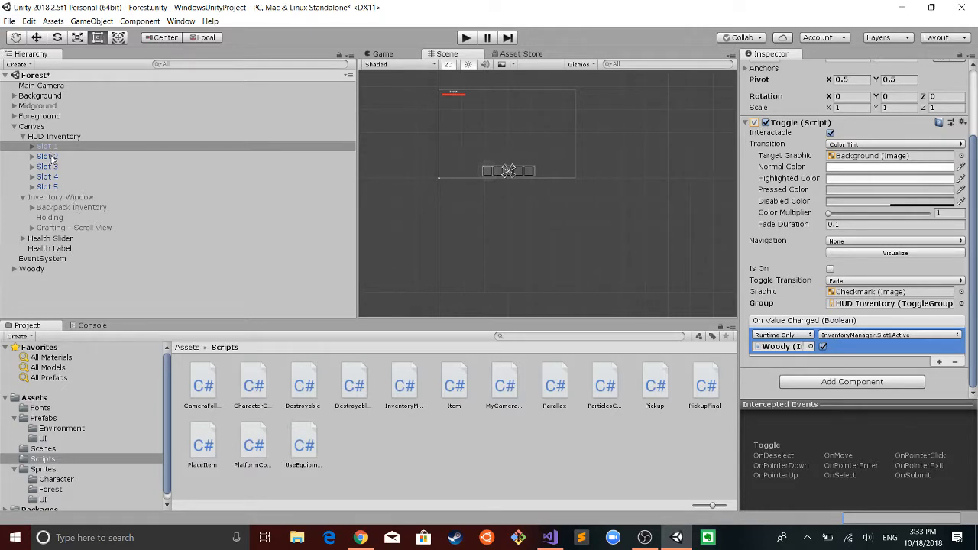
# - Assign the Woody scene object as the target of Slot 2's On Value Changed event
pyautogui.click(50, 156)
pyautogui.click(810, 346)
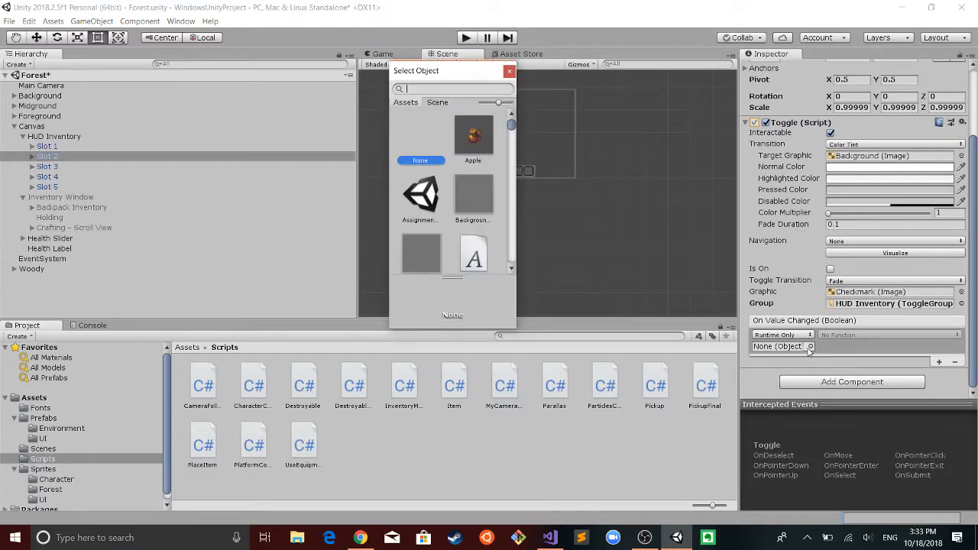
pyautogui.write('woo')
pyautogui.press('BackSpace')
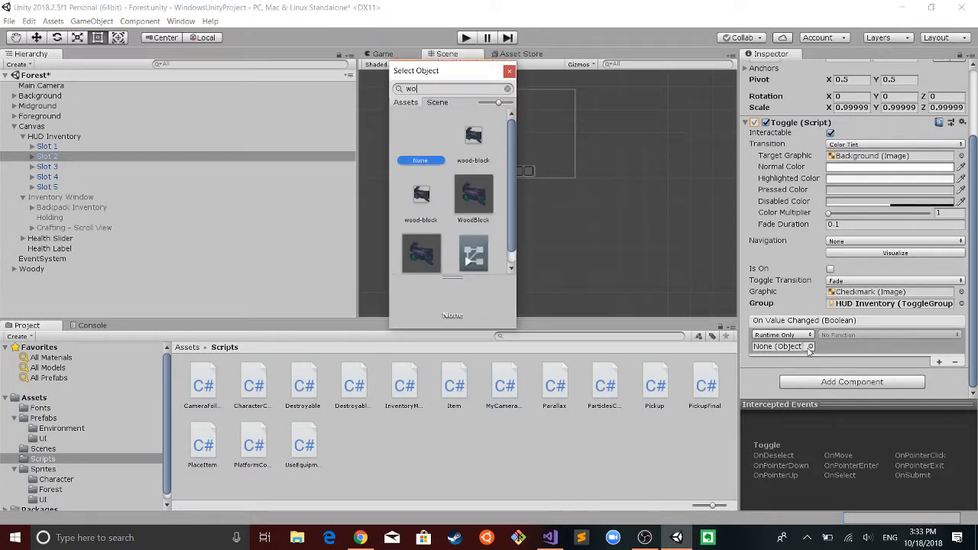
pyautogui.write('ody')
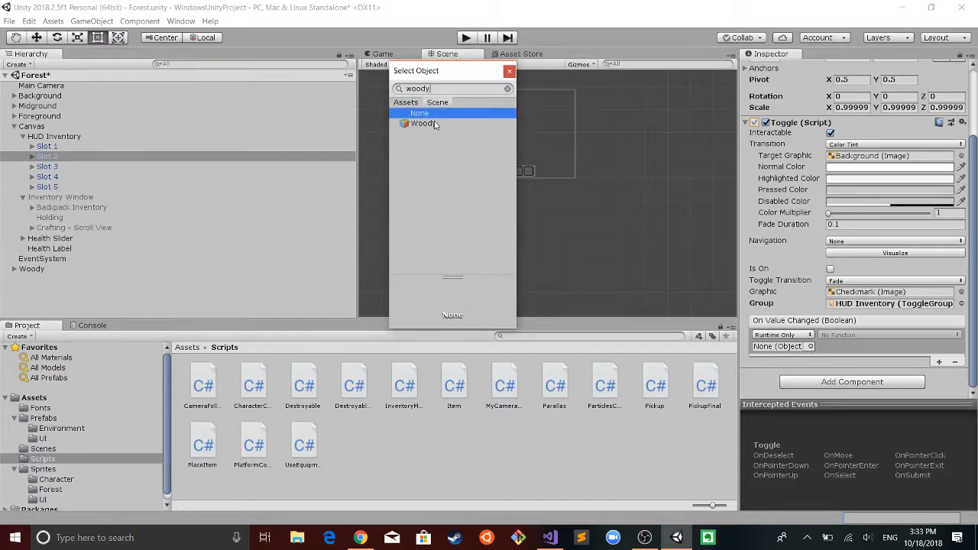
pyautogui.click(424, 123)
pyautogui.doubleClick(434, 124)
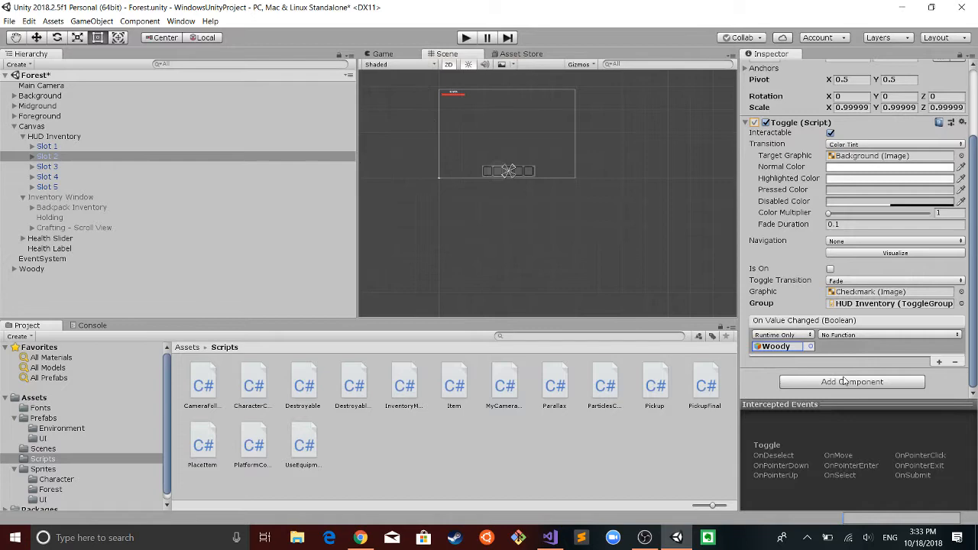
# - Set Slot 2's On Value Changed function to InventoryManager's Slot2Active (bool) and enable its boolean argument
pyautogui.click(850, 336)
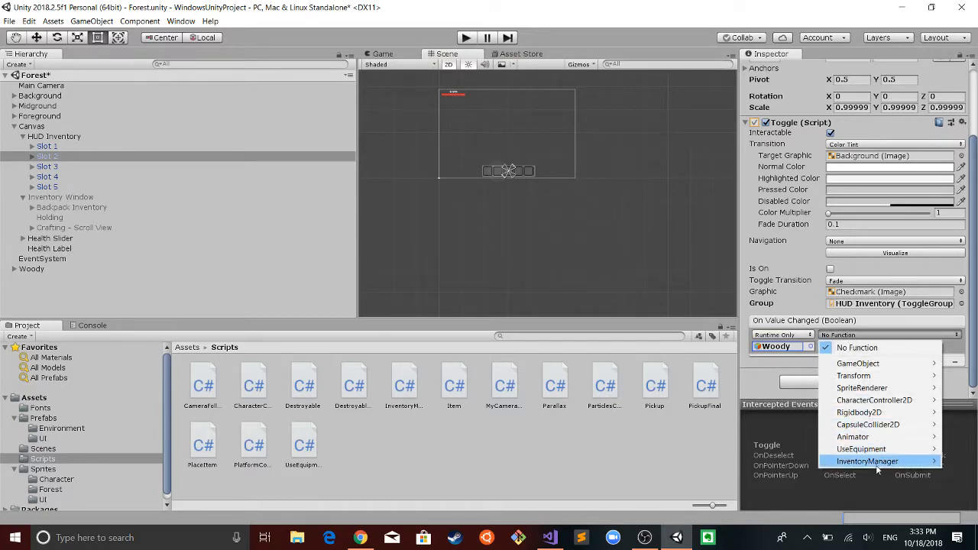
pyautogui.moveTo(870, 461)
pyautogui.click(704, 400)
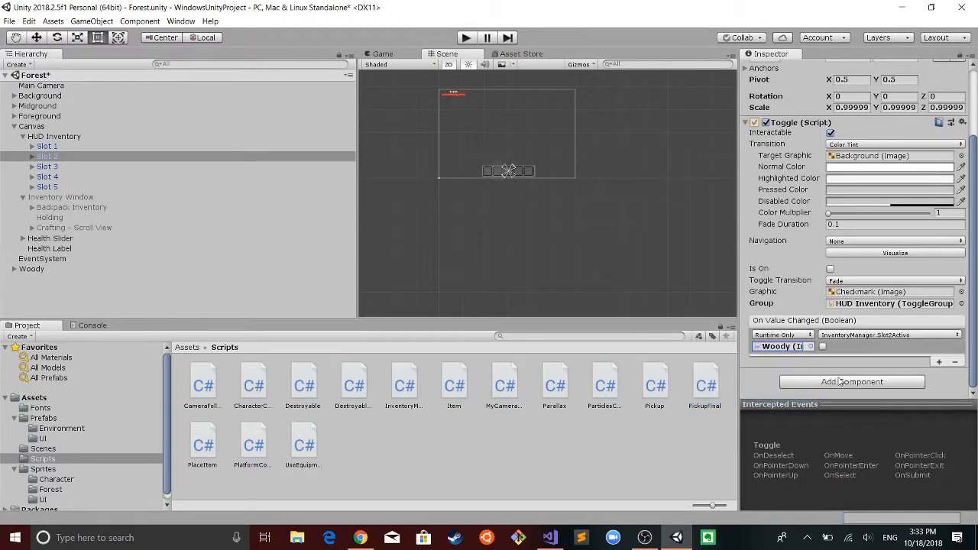
pyautogui.click(823, 346)
# - Assign the Woody scene object as the target of Slot 3's On Value Changed event
pyautogui.click(48, 166)
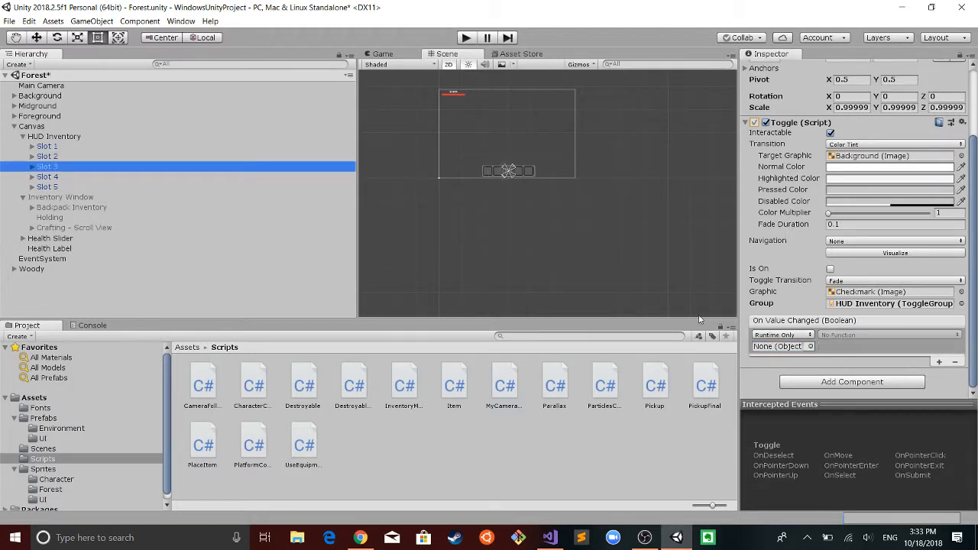
pyautogui.click(810, 346)
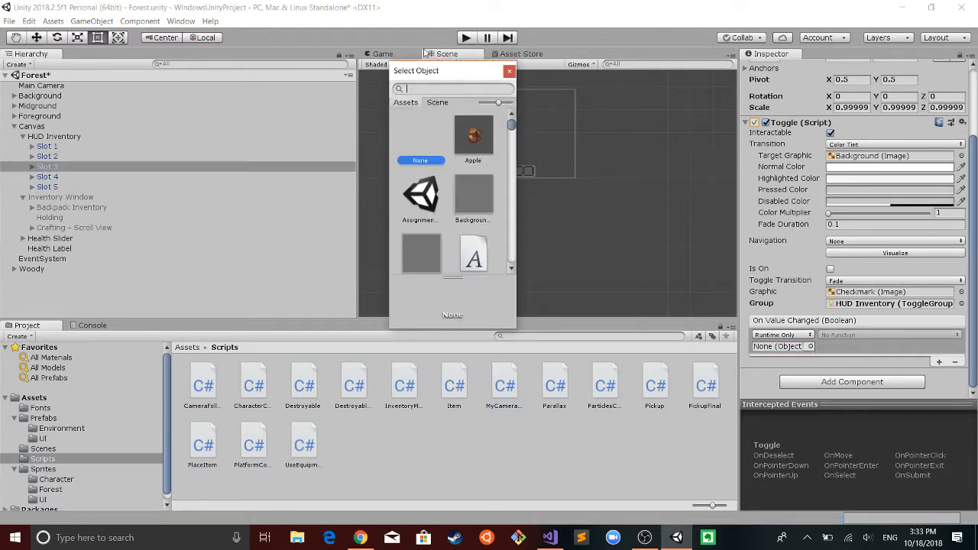
pyautogui.click(437, 101)
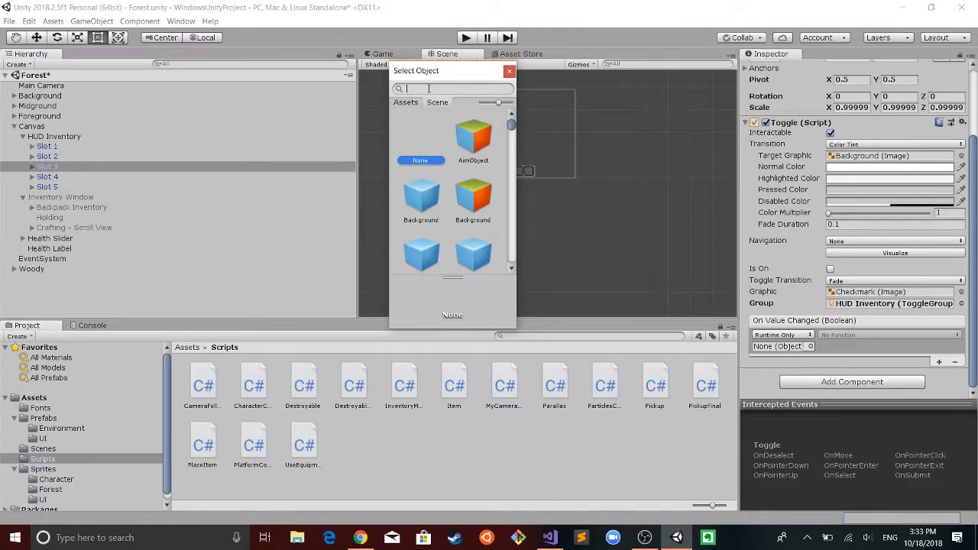
pyautogui.write('woo')
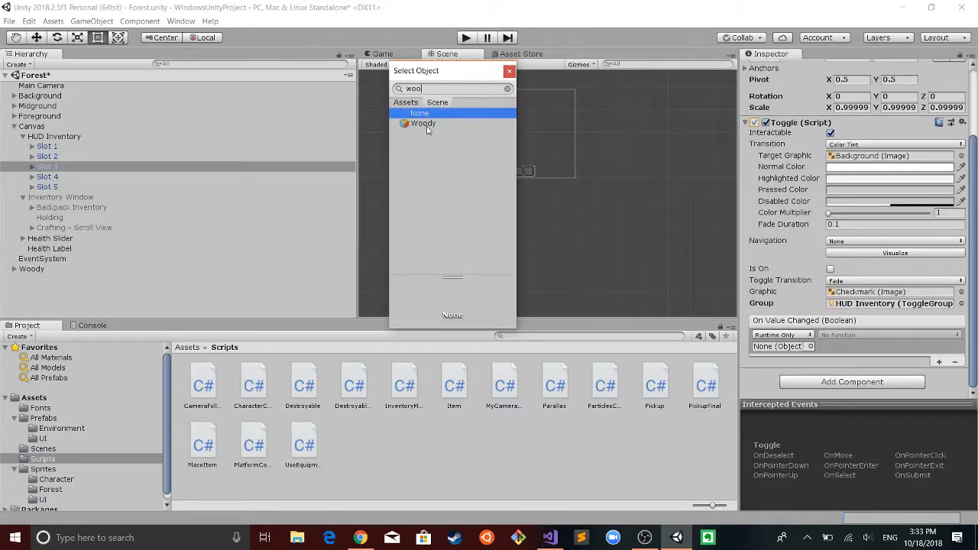
pyautogui.click(423, 124)
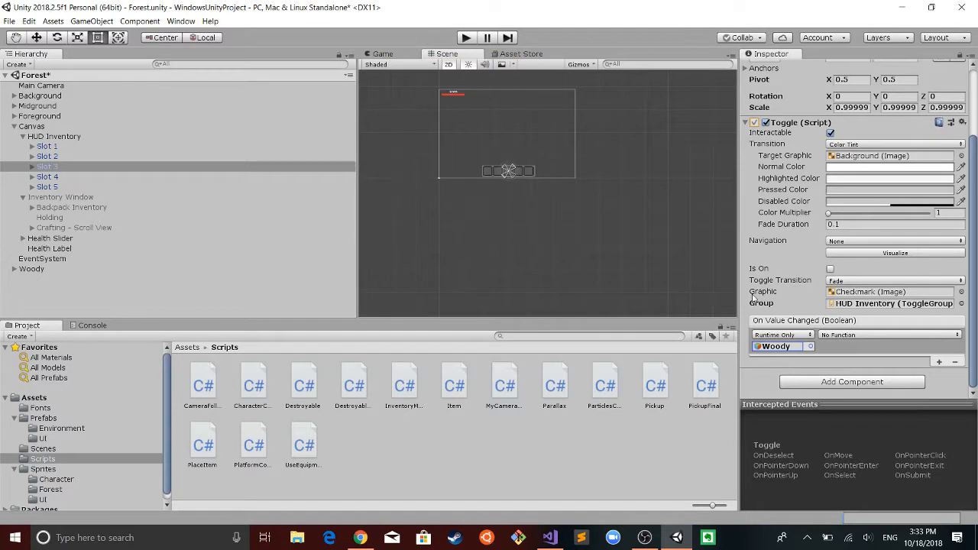
# - Set Slot 3's On Value Changed function to InventoryManager's Slot3Active (bool) and enable its boolean argument
pyautogui.click(844, 337)
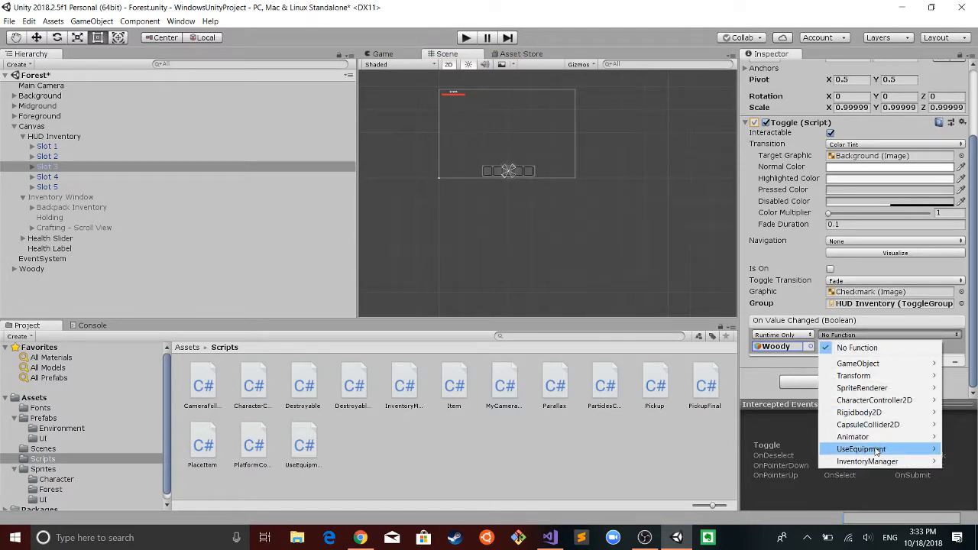
pyautogui.moveTo(867, 461)
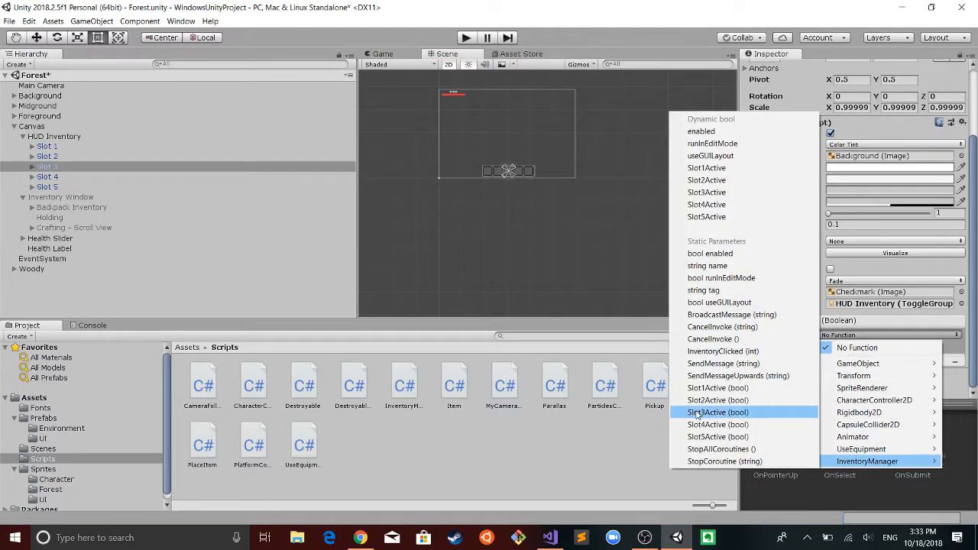
pyautogui.click(695, 412)
pyautogui.click(822, 346)
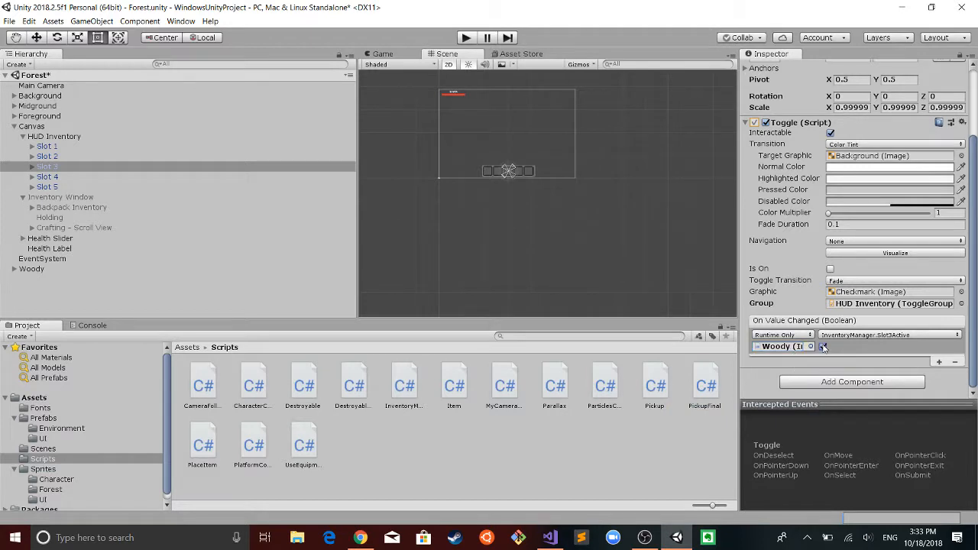
# - Assign the Woody scene object as the target of Slot 4's On Value Changed event
pyautogui.click(53, 180)
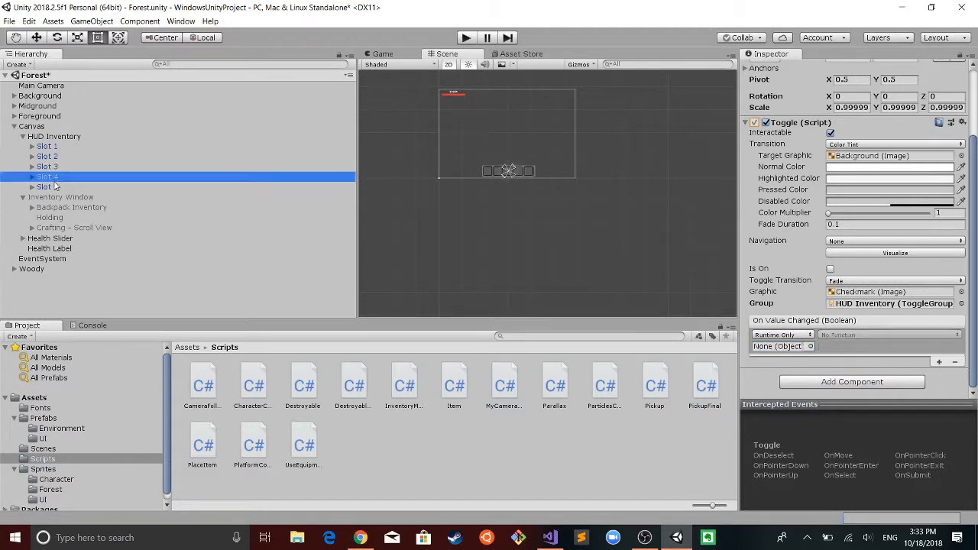
pyautogui.click(811, 346)
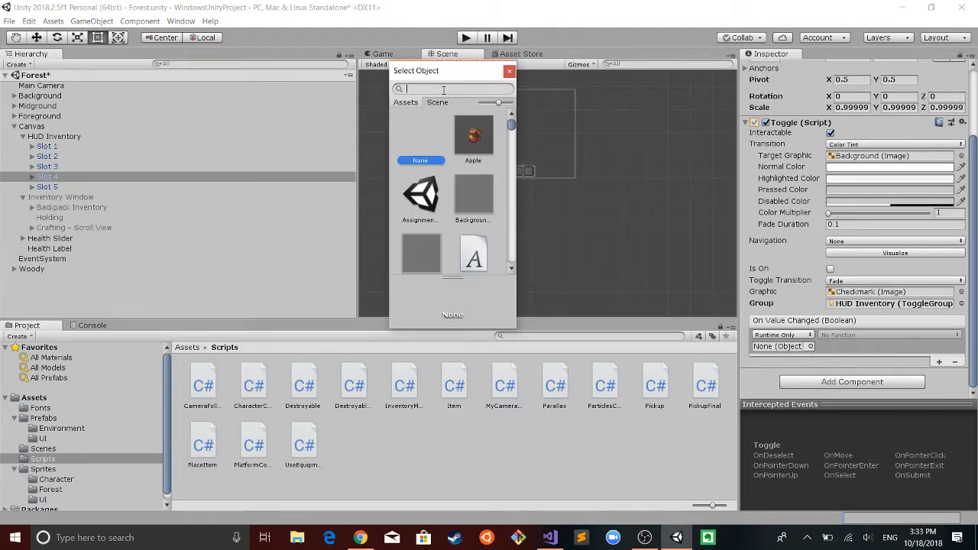
pyautogui.write('wood')
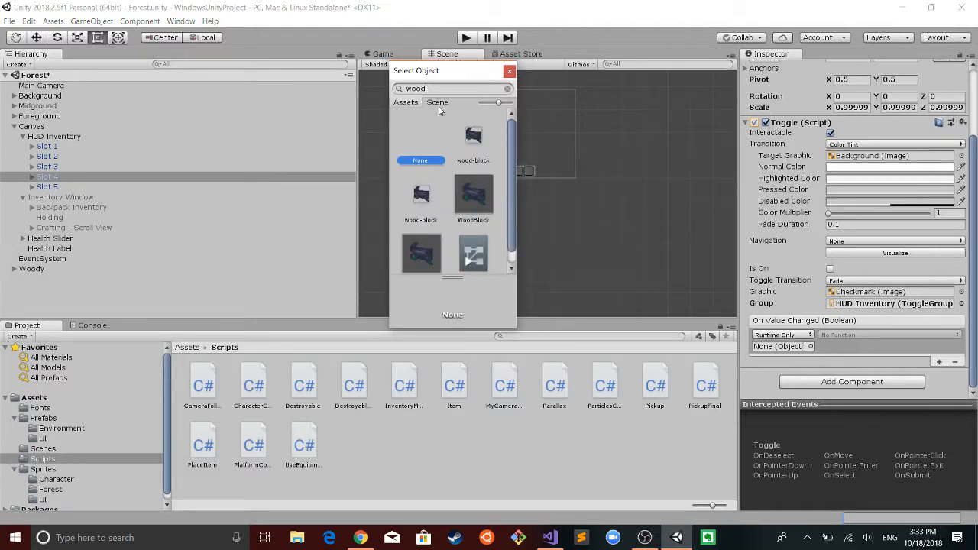
pyautogui.click(440, 104)
pyautogui.click(438, 123)
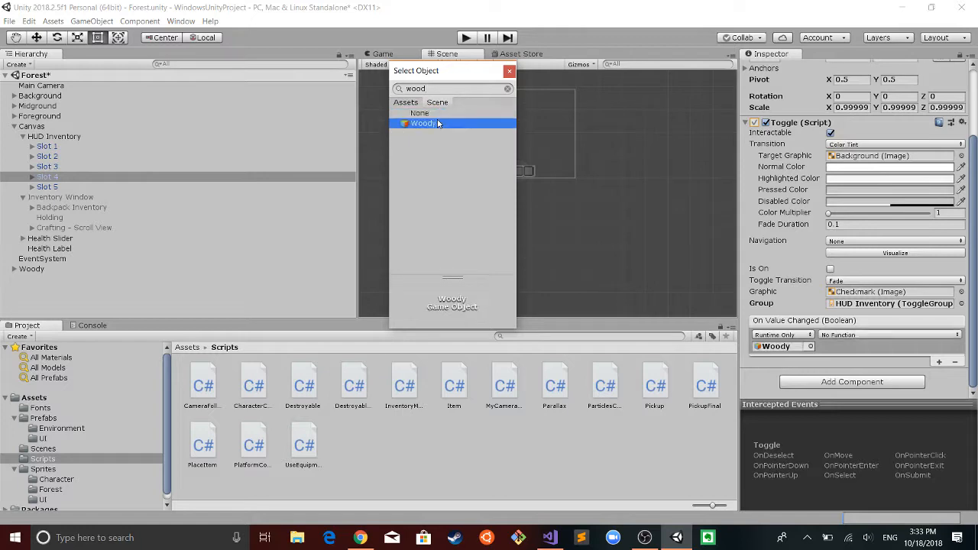
# - Set Slot 4's On Value Changed function to InventoryManager's Slot4Active (bool) and enable its boolean argument
pyautogui.click(863, 336)
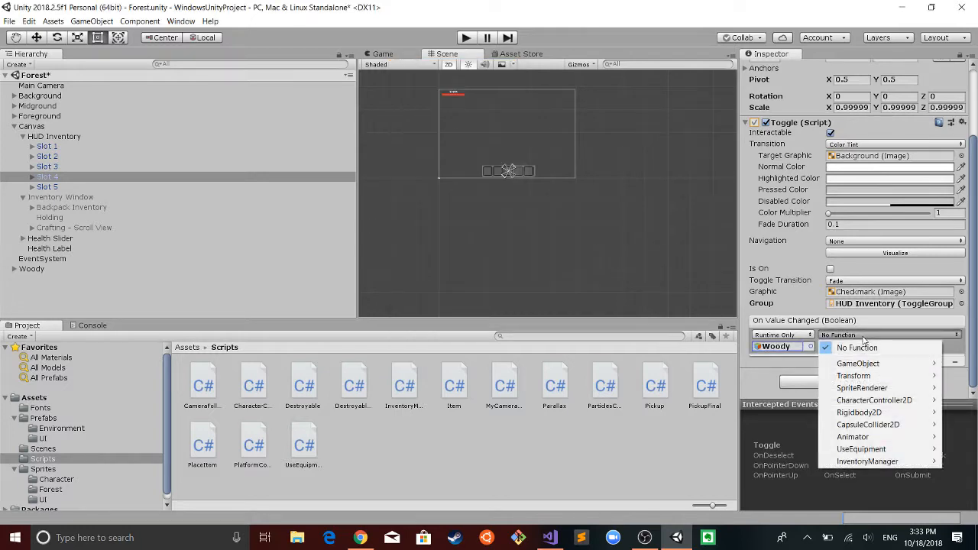
pyautogui.moveTo(871, 470)
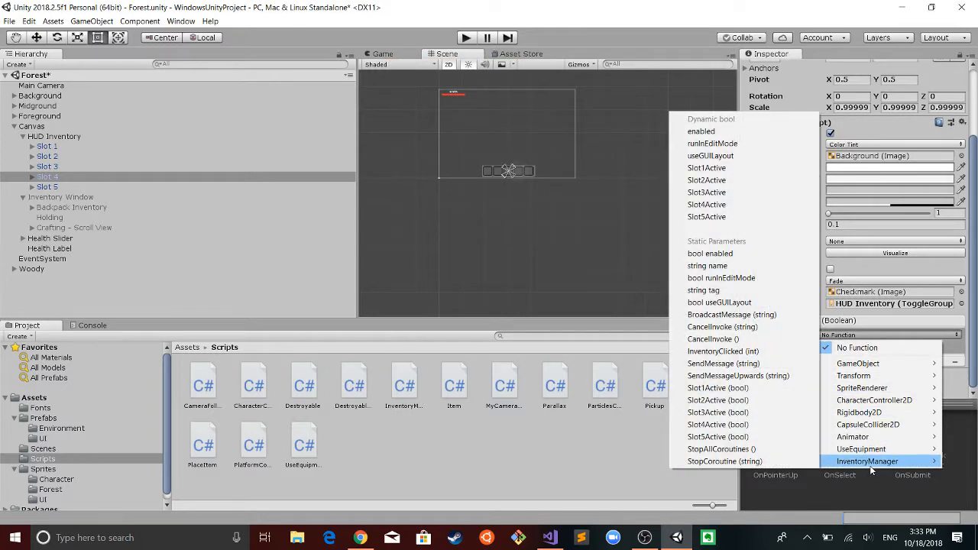
pyautogui.click(765, 423)
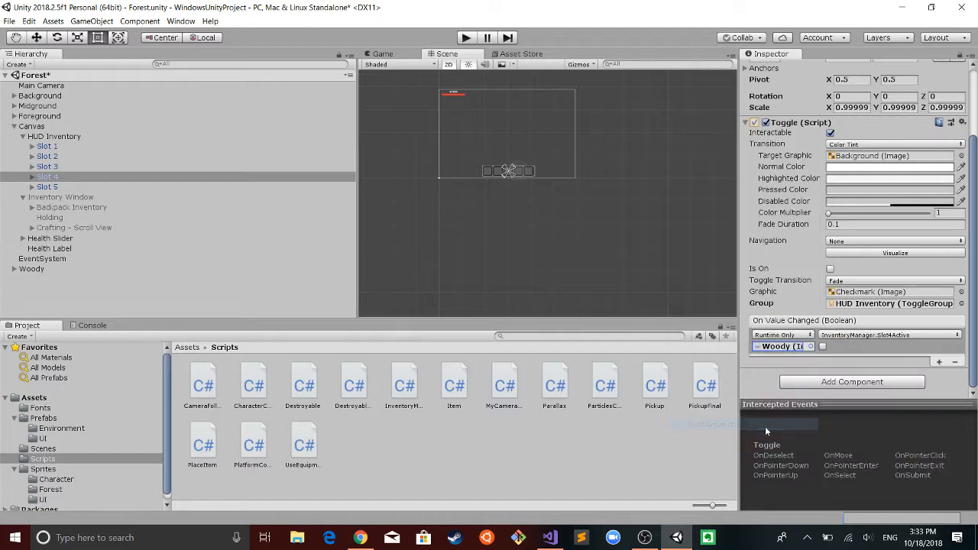
pyautogui.click(823, 346)
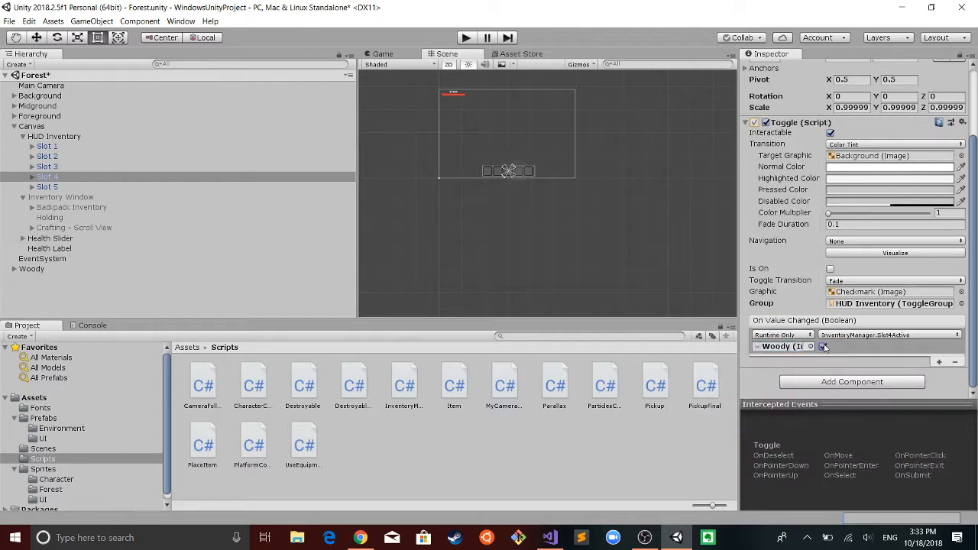
# - Assign the Woody scene object as the target of Slot 5's On Value Changed event
pyautogui.click(47, 188)
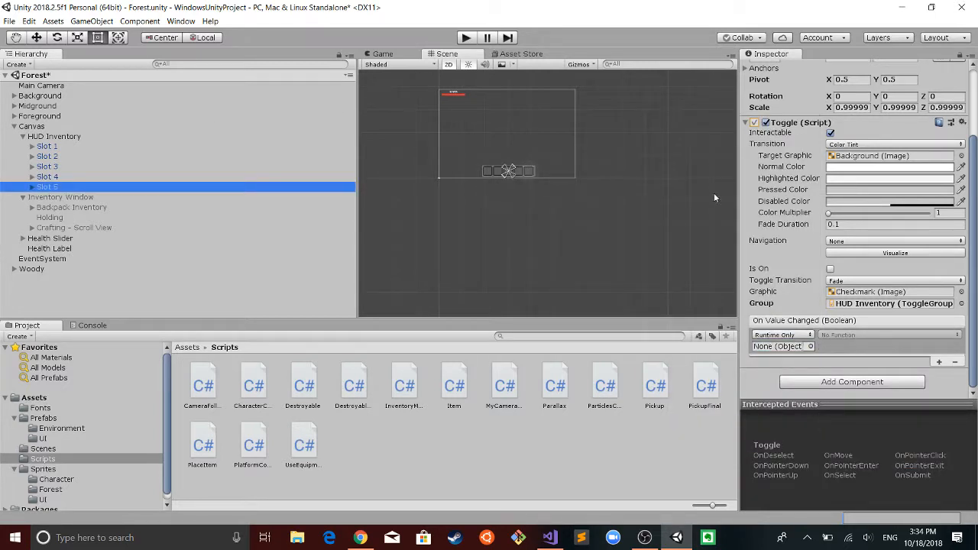
pyautogui.click(810, 336)
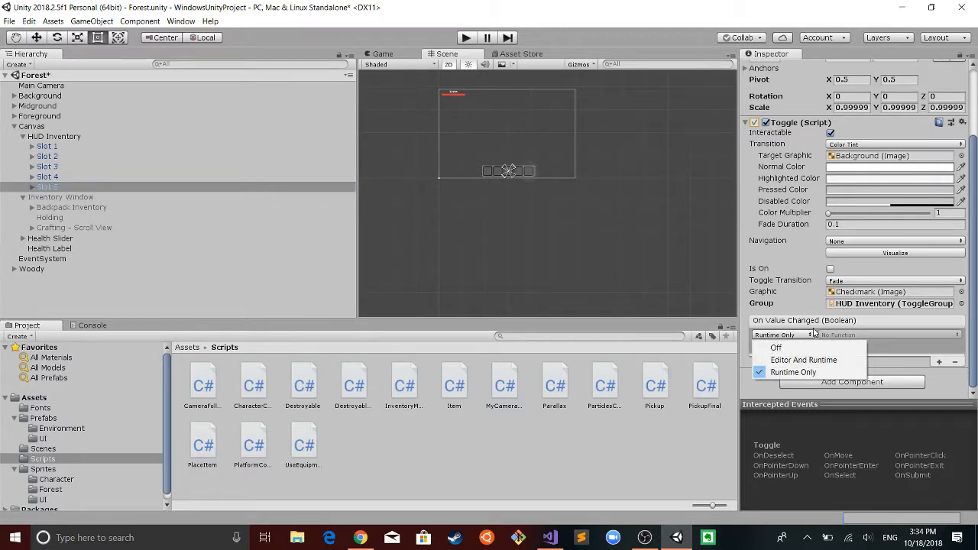
pyautogui.click(813, 332)
pyautogui.click(811, 346)
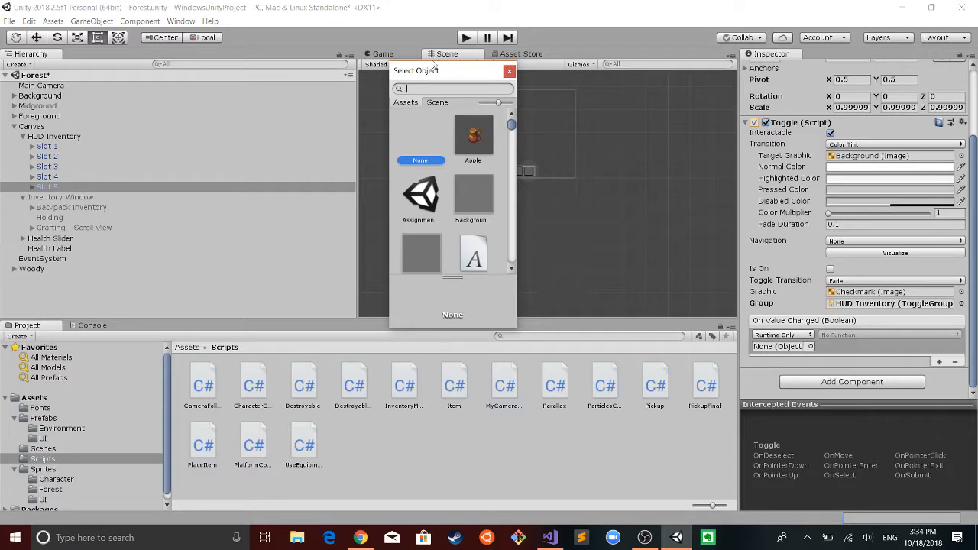
pyautogui.click(437, 103)
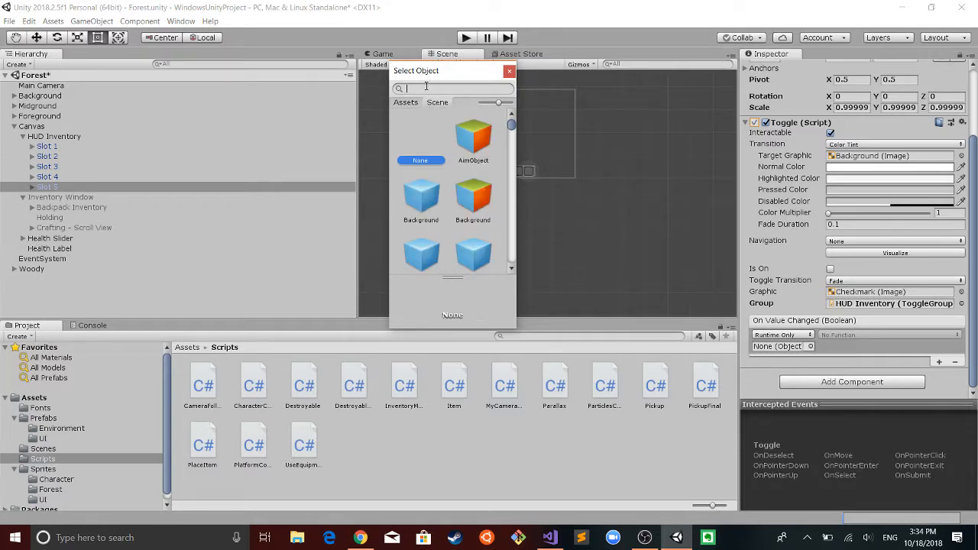
pyautogui.write('woo')
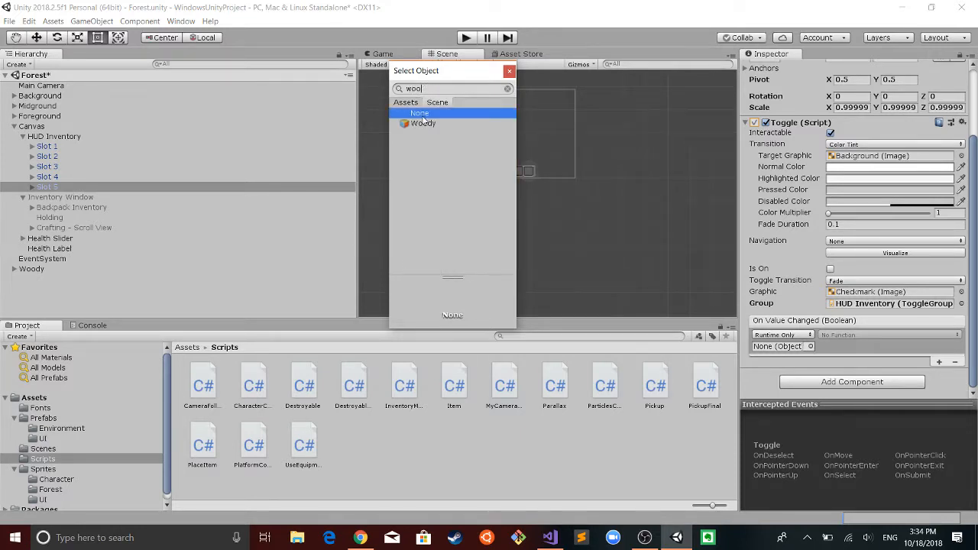
pyautogui.click(426, 126)
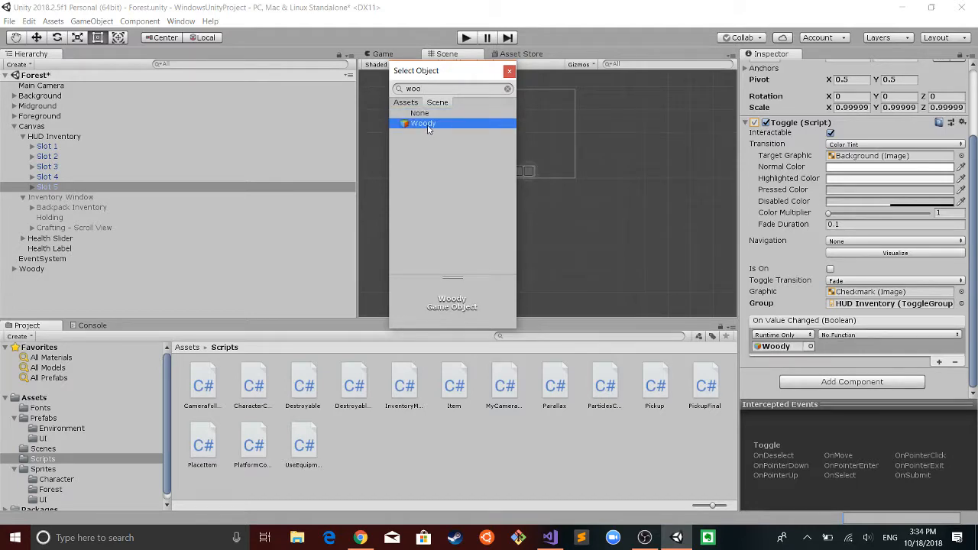
pyautogui.doubleClick(427, 126)
# - Set Slot 5's On Value Changed function to InventoryManager's Slot5Active (bool) and enable its boolean argument
pyautogui.click(838, 335)
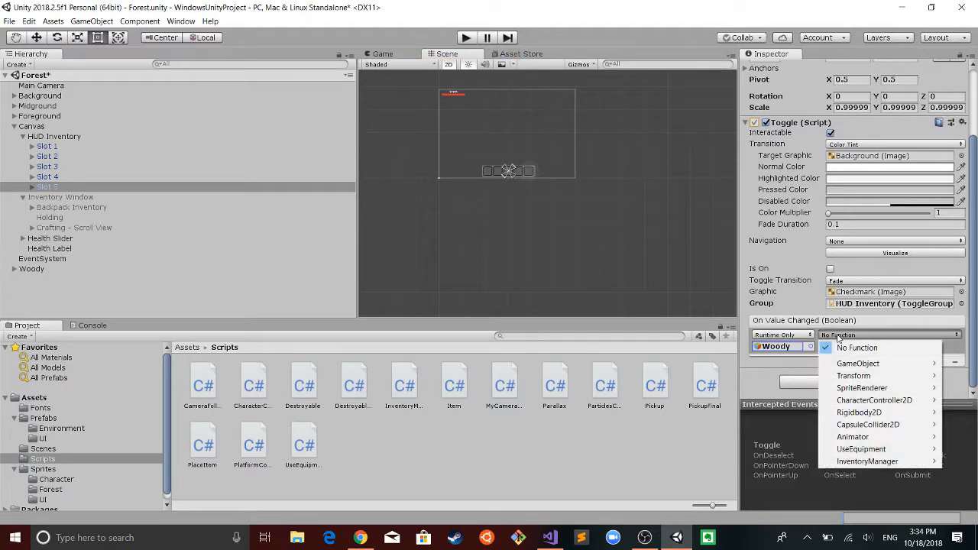
pyautogui.moveTo(862, 464)
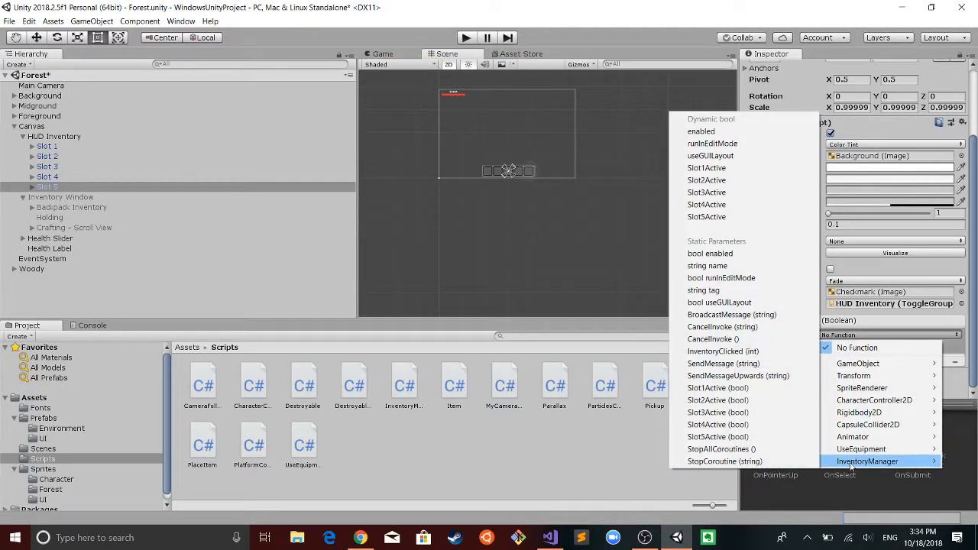
pyautogui.click(764, 437)
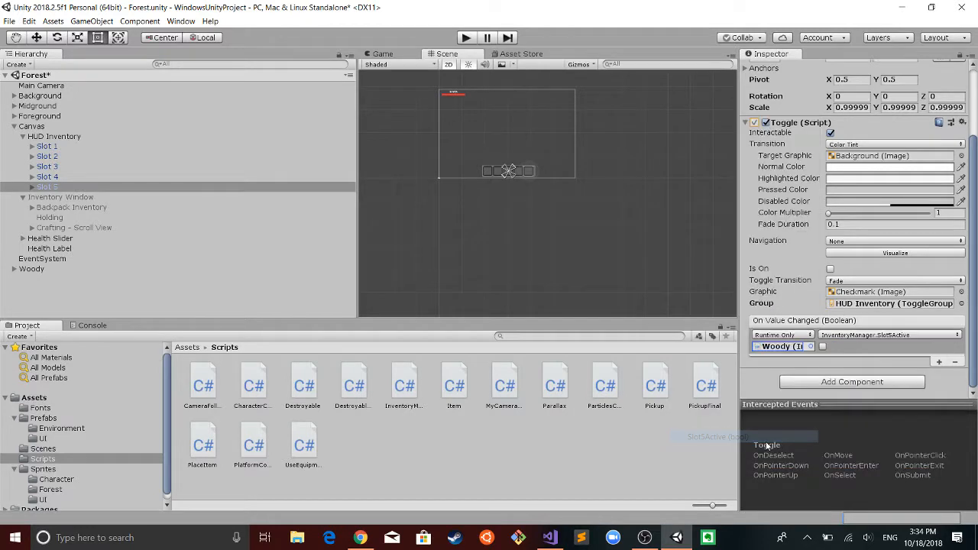
pyautogui.click(823, 346)
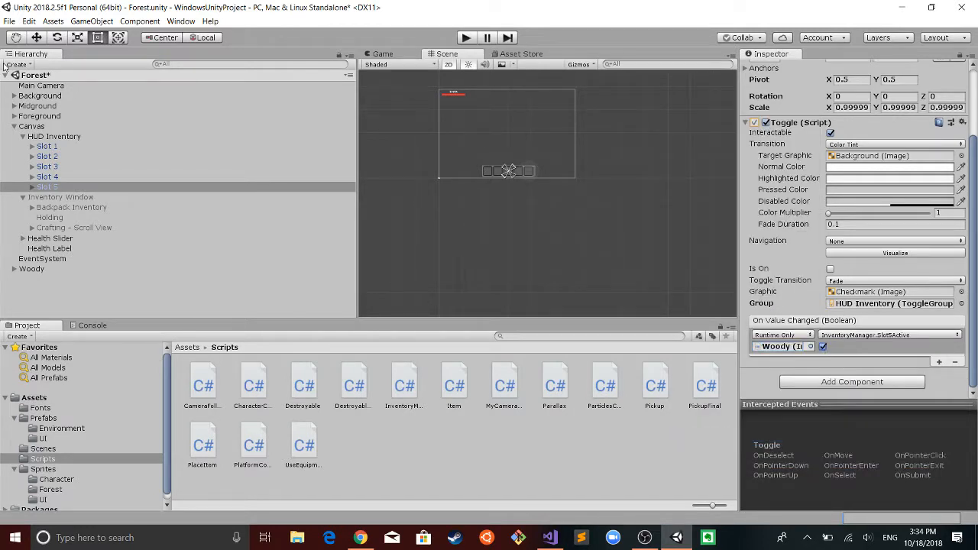
# - Review the On Value Changed targets, functions and boolean arguments on the HUD Inventory slots, including Slot 1 and Slot 2
pyautogui.click(49, 171)
pyautogui.press('Up')
pyautogui.press('Up')
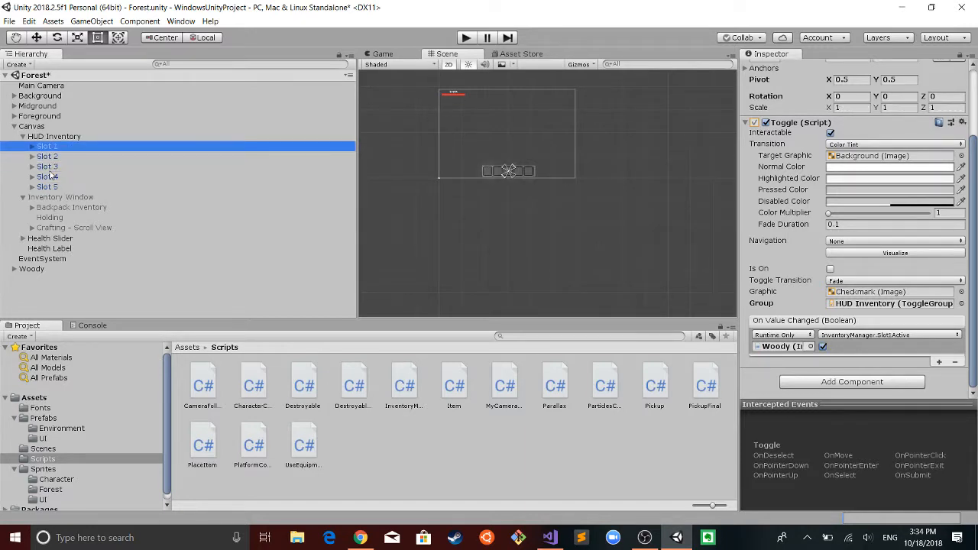
pyautogui.press('Up')
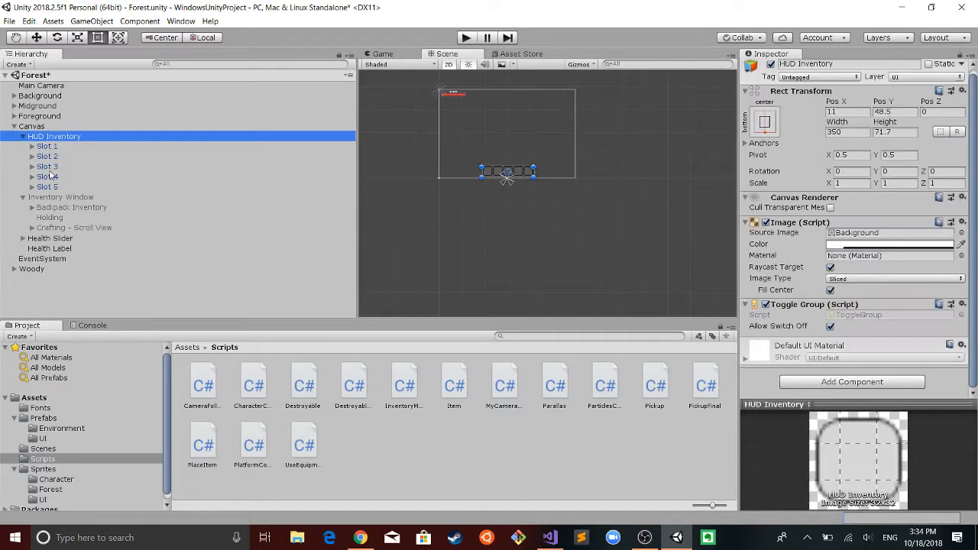
pyautogui.click(47, 147)
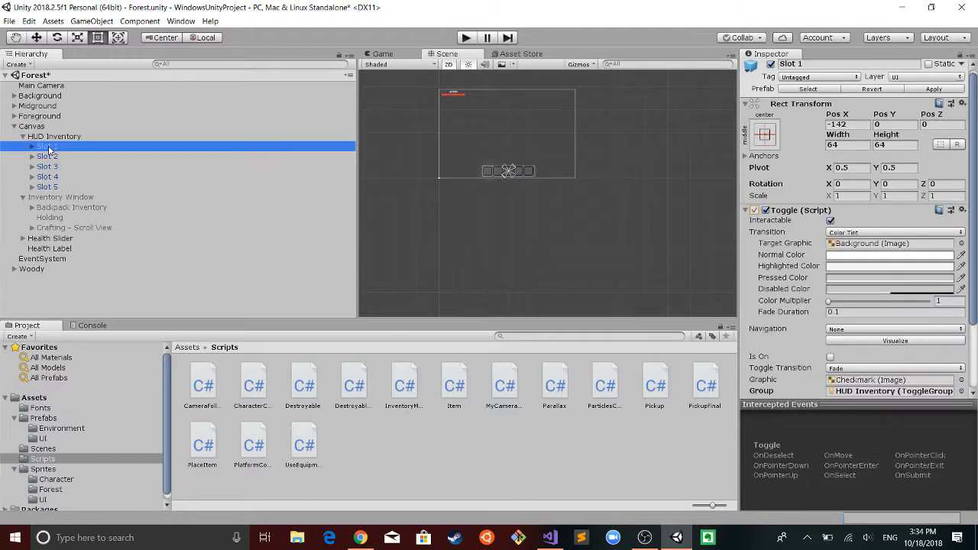
pyautogui.scroll(-3, 790, 392)
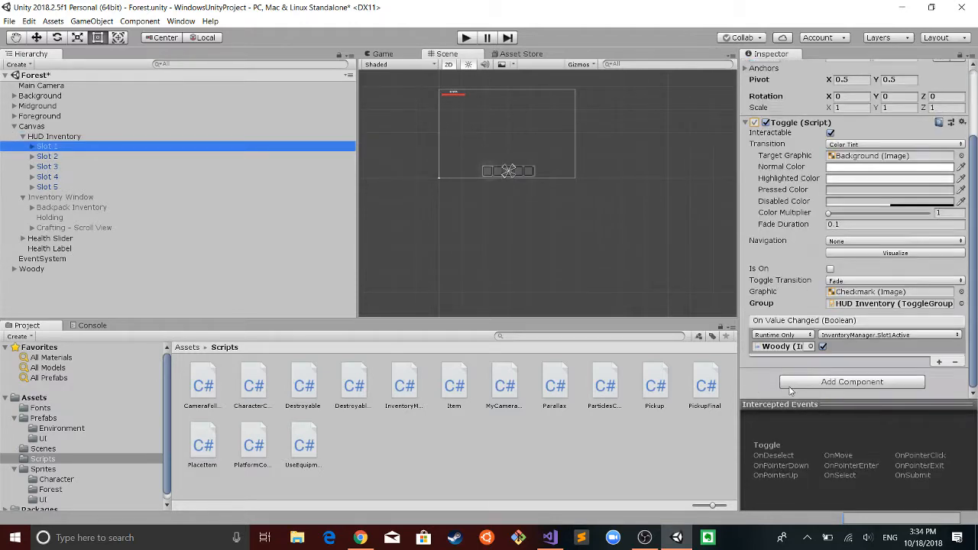
pyautogui.press('Up')
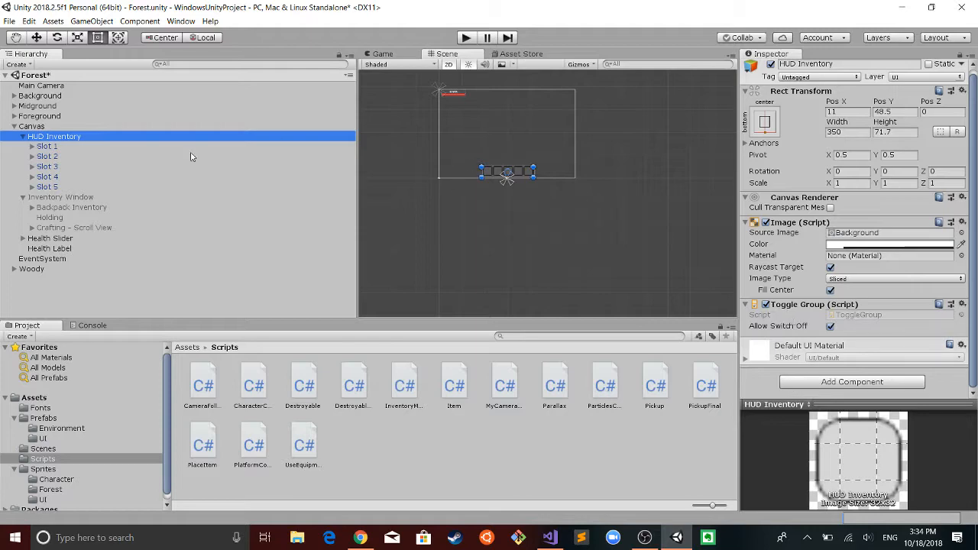
pyautogui.click(81, 157)
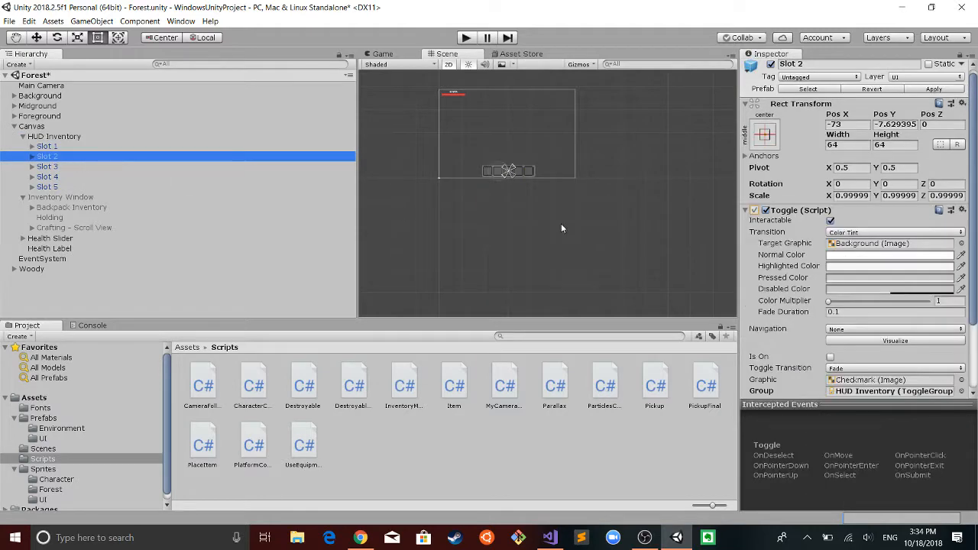
pyautogui.scroll(-2, 800, 329)
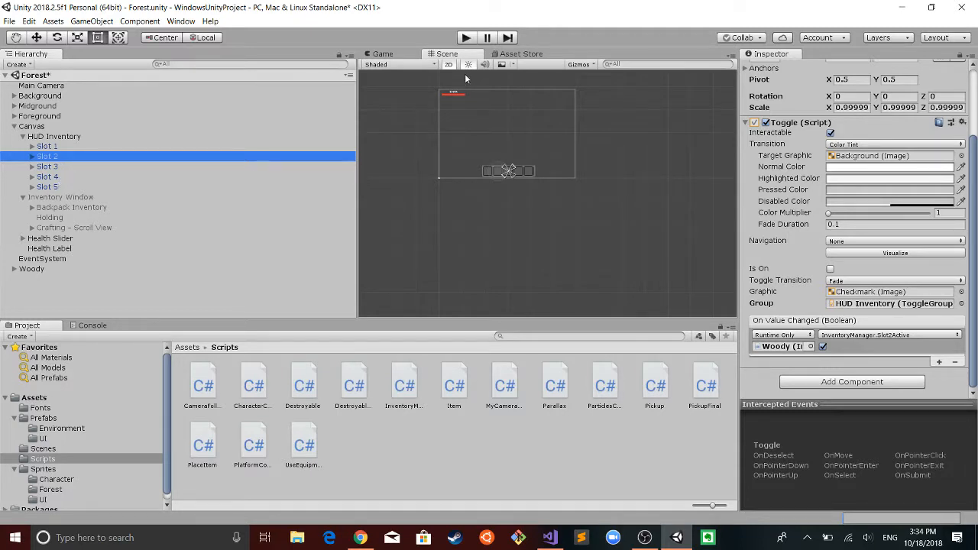
# - Run the game briefly, stop it, and turn off Maximize On Play for the Game view
pyautogui.click(464, 38)
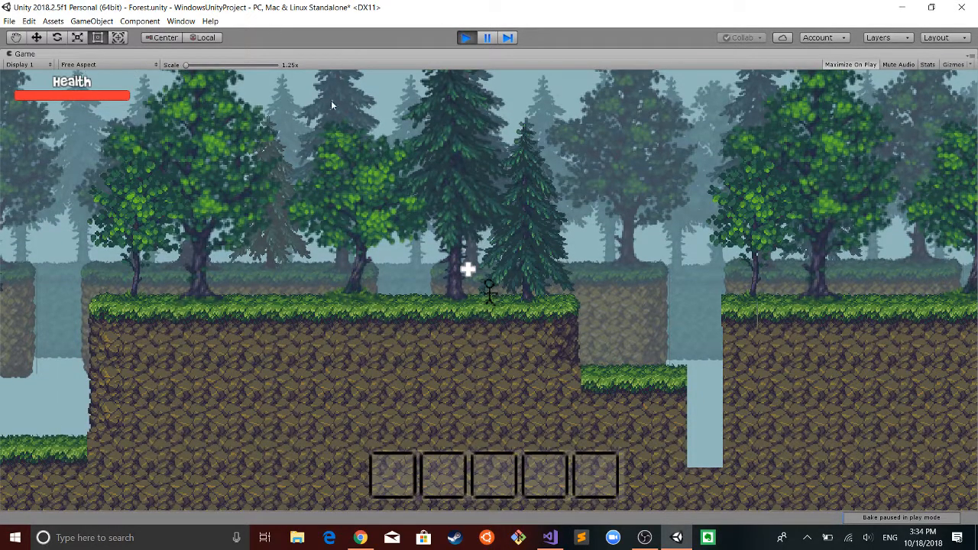
pyautogui.click(466, 37)
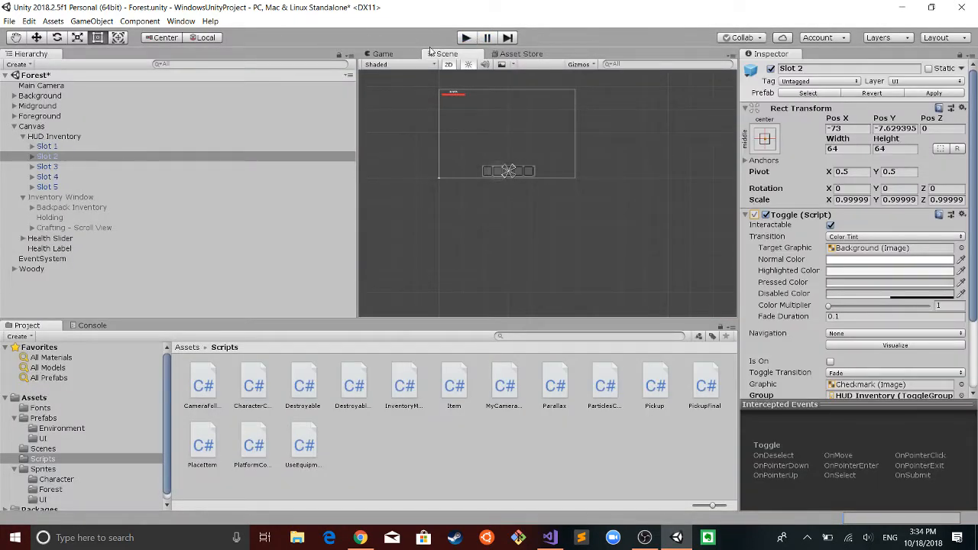
pyautogui.click(398, 54)
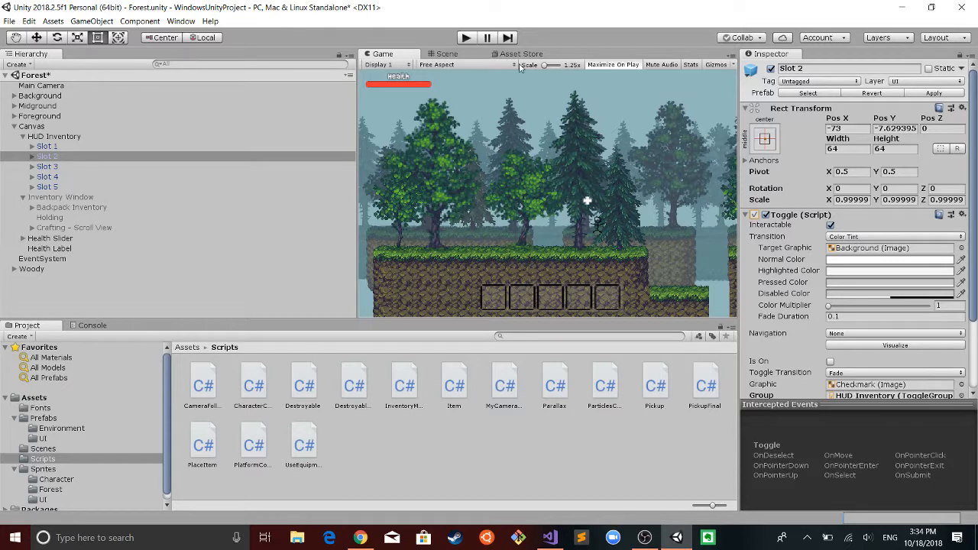
pyautogui.click(627, 66)
# - Select Woody and switch the Inspector from Normal to Debug mode
pyautogui.click(46, 269)
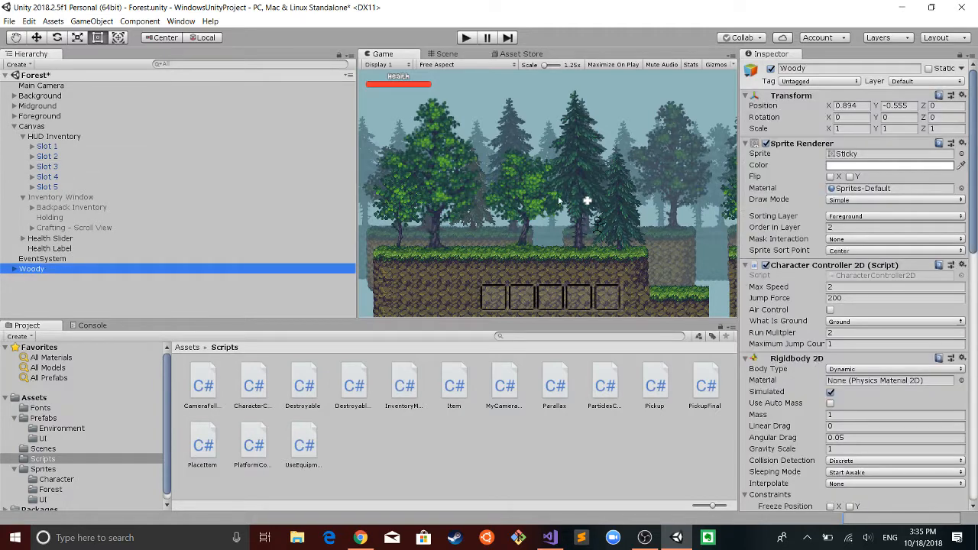
pyautogui.rightClick(777, 57)
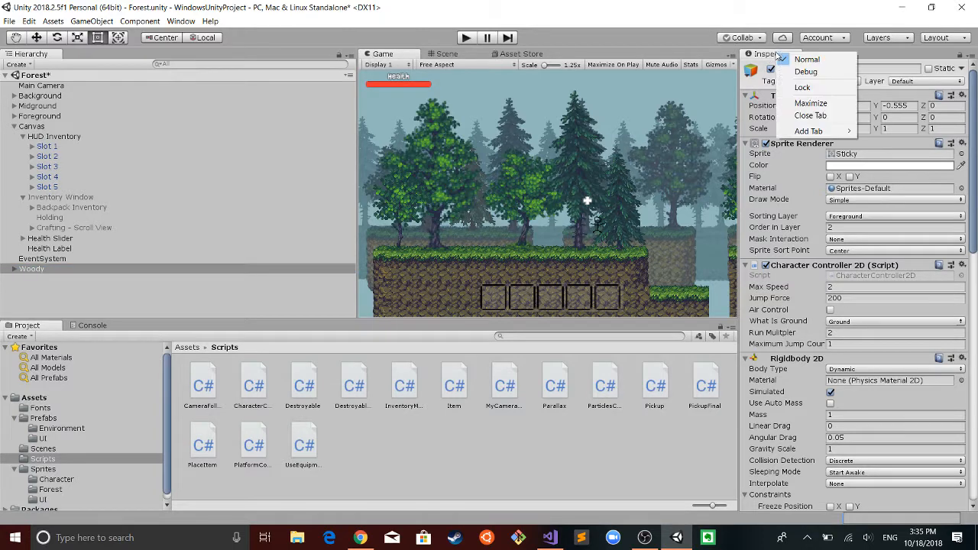
pyautogui.click(791, 72)
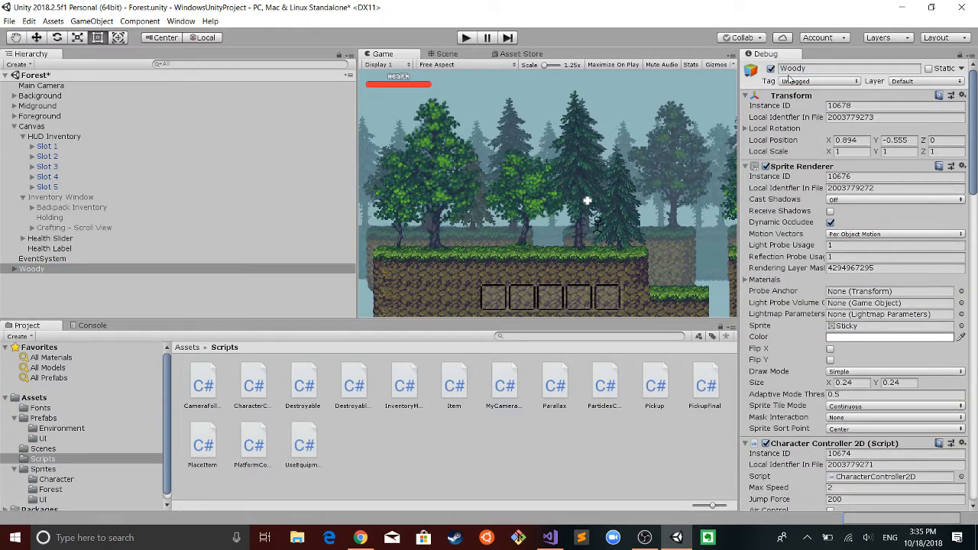
pyautogui.rightClick(768, 55)
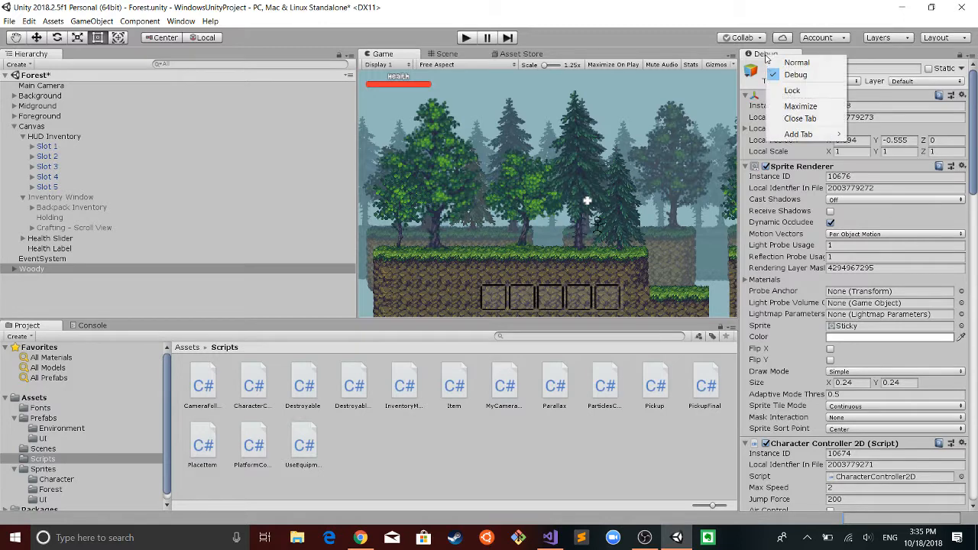
pyautogui.click(787, 63)
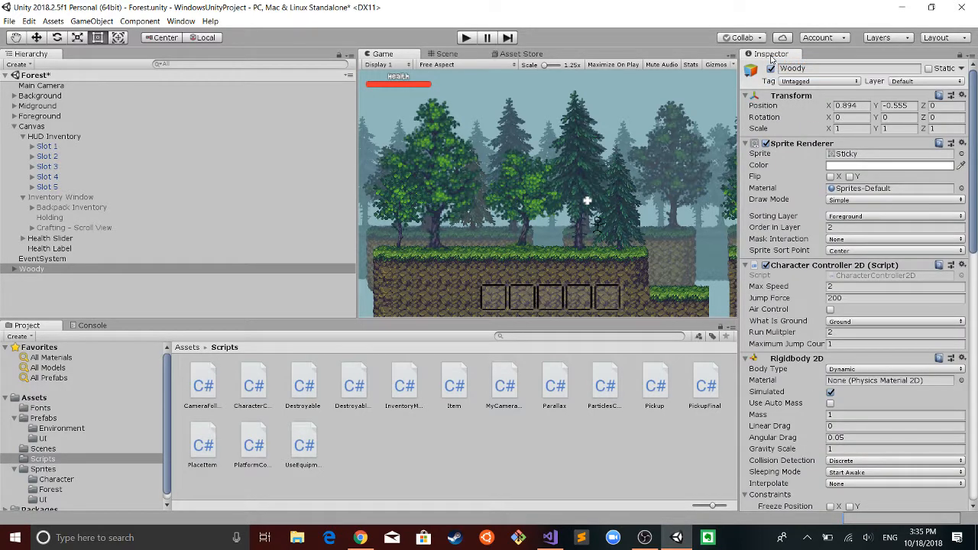
pyautogui.rightClick(770, 59)
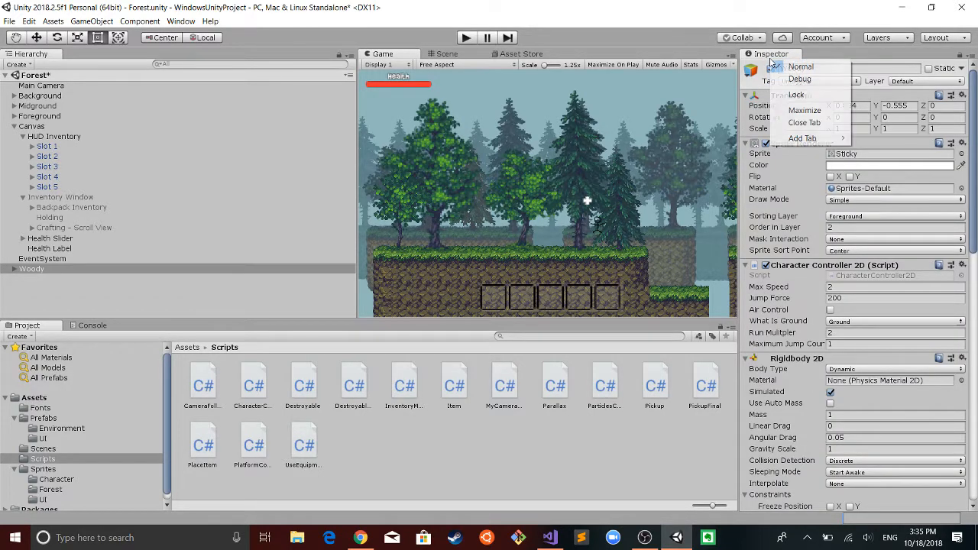
pyautogui.click(789, 81)
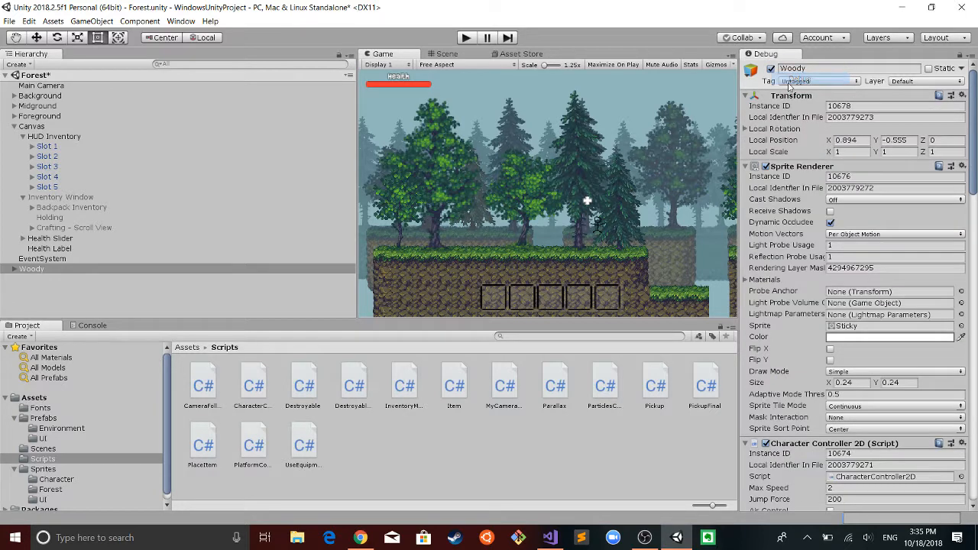
# - Examine Woody's Use Equipment and Inventory Manager debug fields, including Current Item and Active Slot
pyautogui.scroll(-10, 801, 163)
pyautogui.scroll(-3, 801, 162)
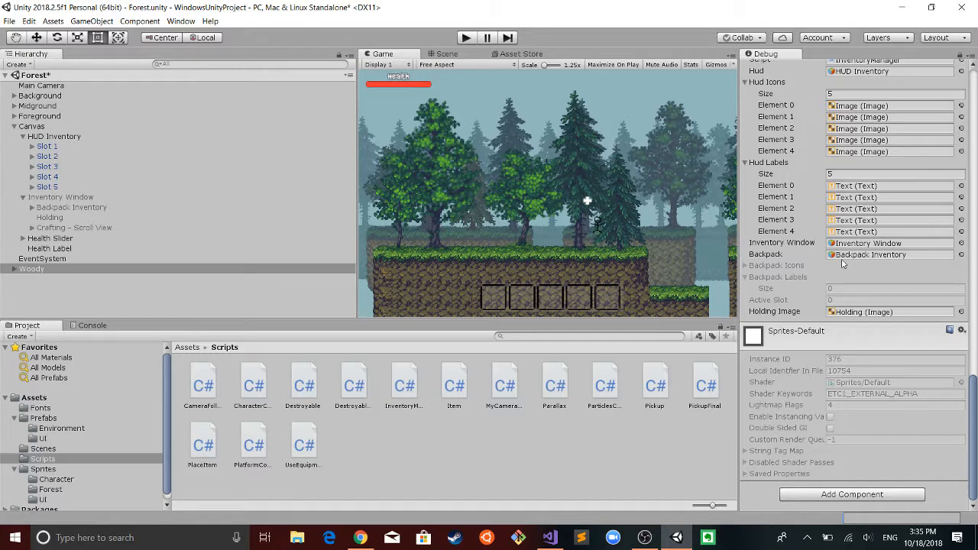
pyautogui.scroll(3, 847, 288)
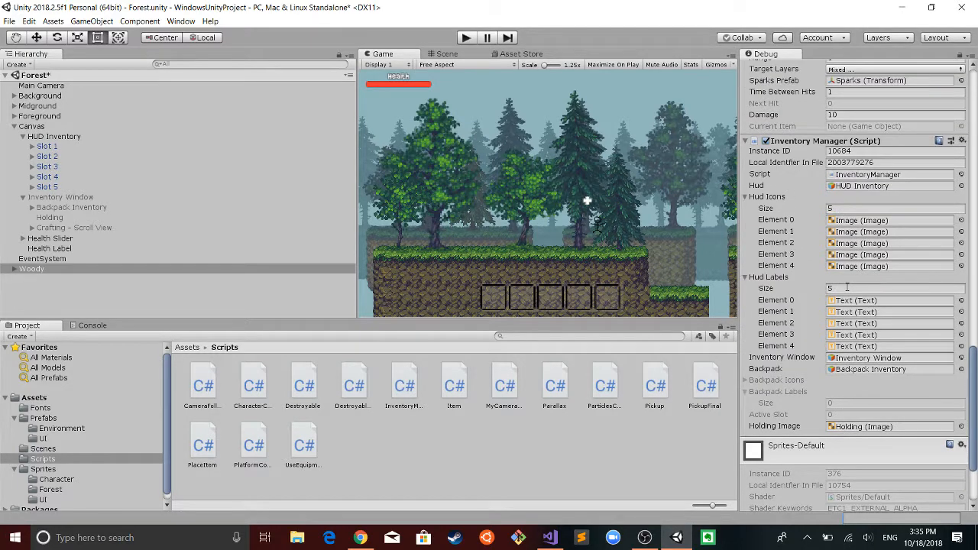
pyautogui.scroll(1, 846, 288)
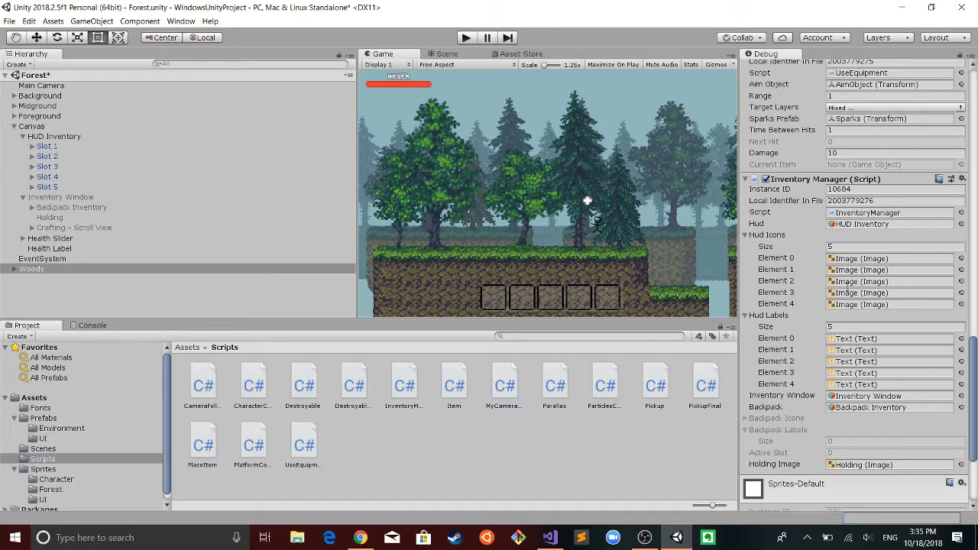
pyautogui.scroll(3, 846, 289)
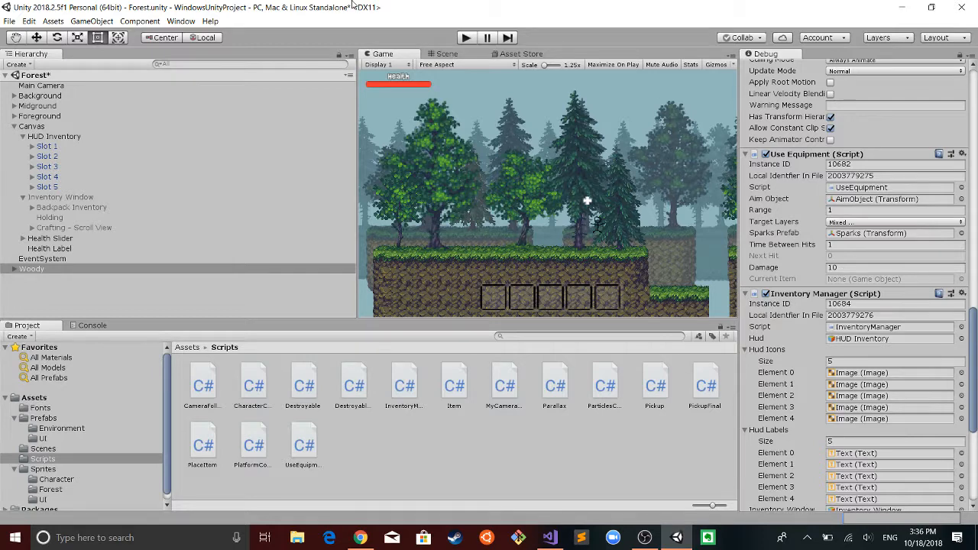
# - Run the game, break the object beside Woody and walk over to collect the apple
pyautogui.click(465, 39)
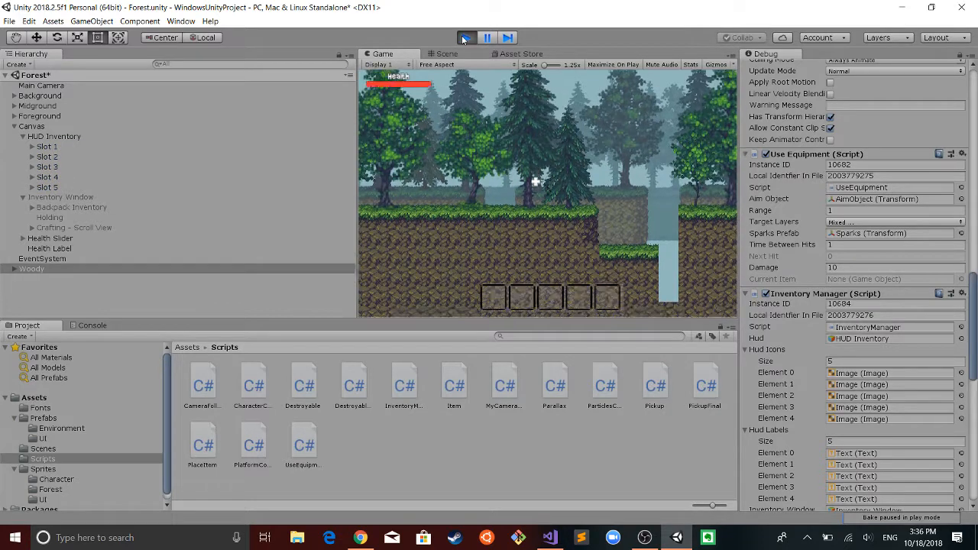
pyautogui.click(498, 191)
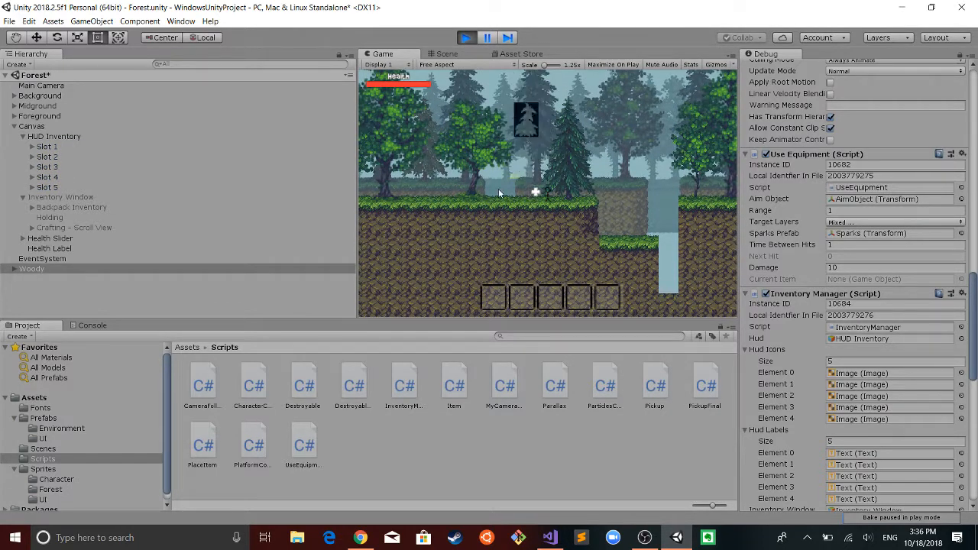
pyautogui.click(498, 191)
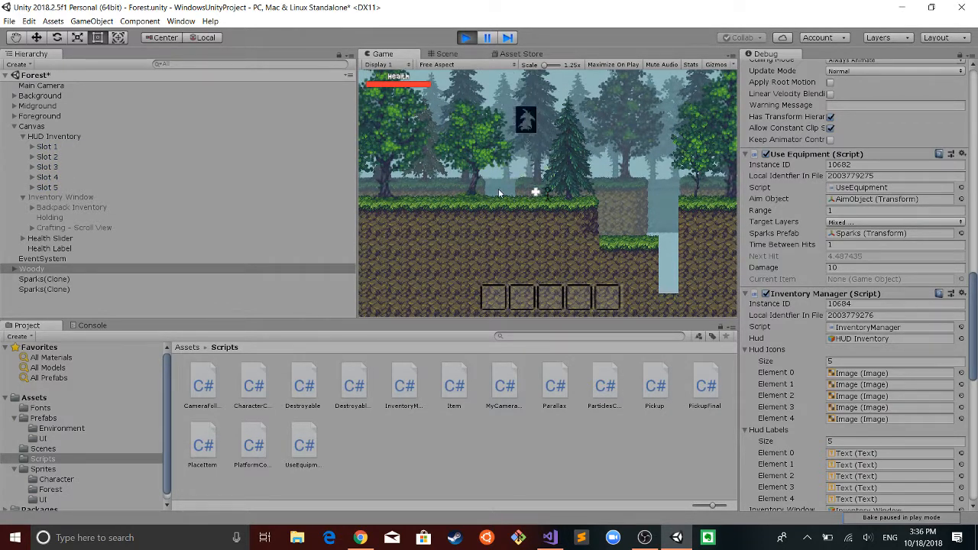
pyautogui.click(498, 191)
pyautogui.click(498, 189)
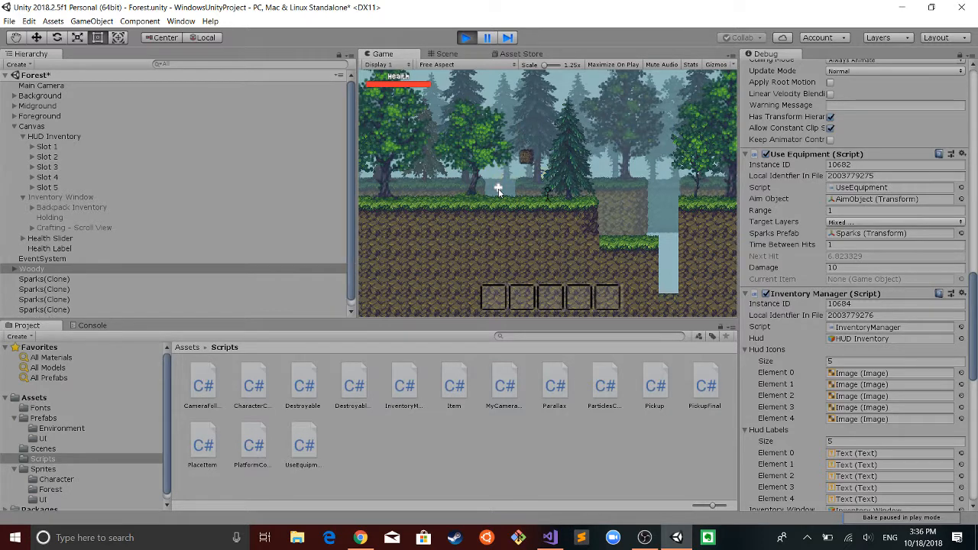
pyautogui.press('a')
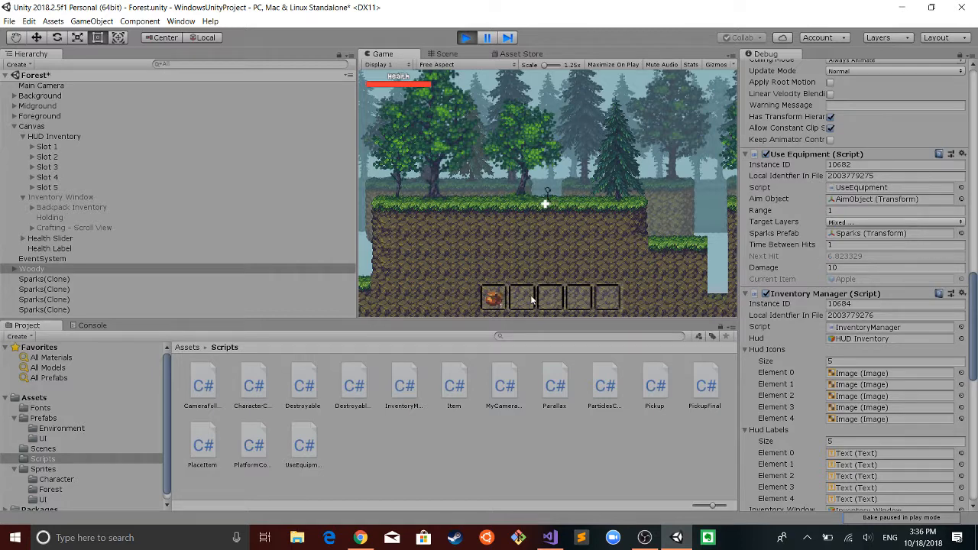
# - Activate HUD slots 1 to 4 in turn and compare Woody's Current Item debug field for each
pyautogui.click(495, 293)
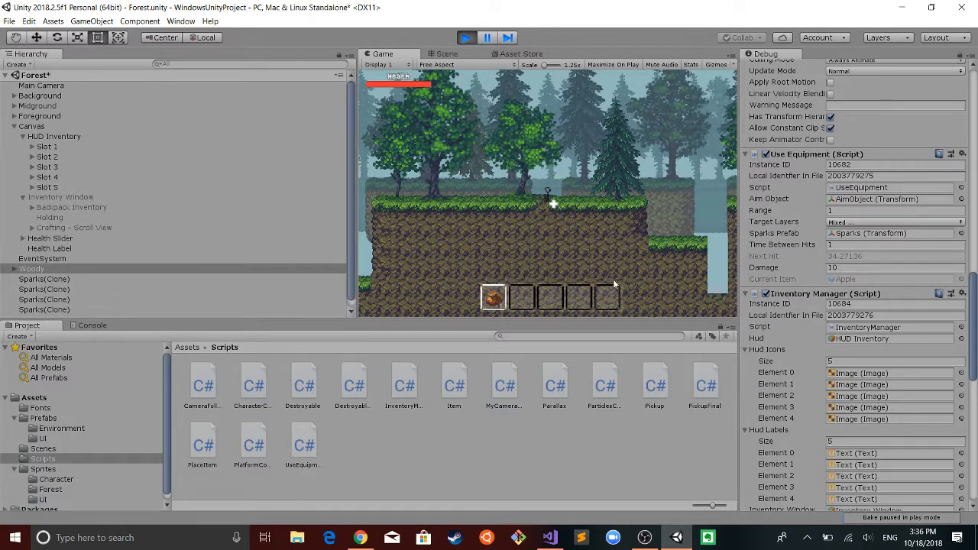
pyautogui.click(520, 301)
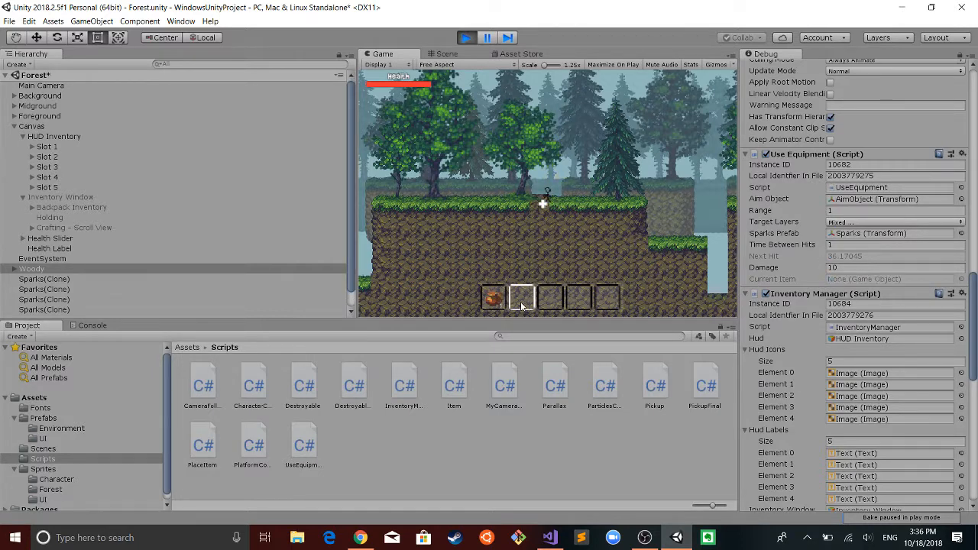
pyautogui.click(549, 300)
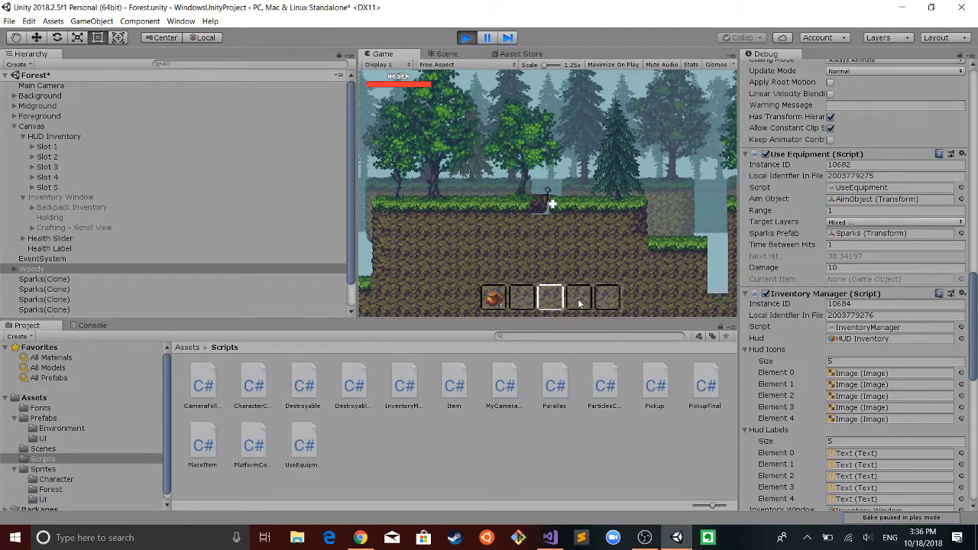
pyautogui.click(578, 302)
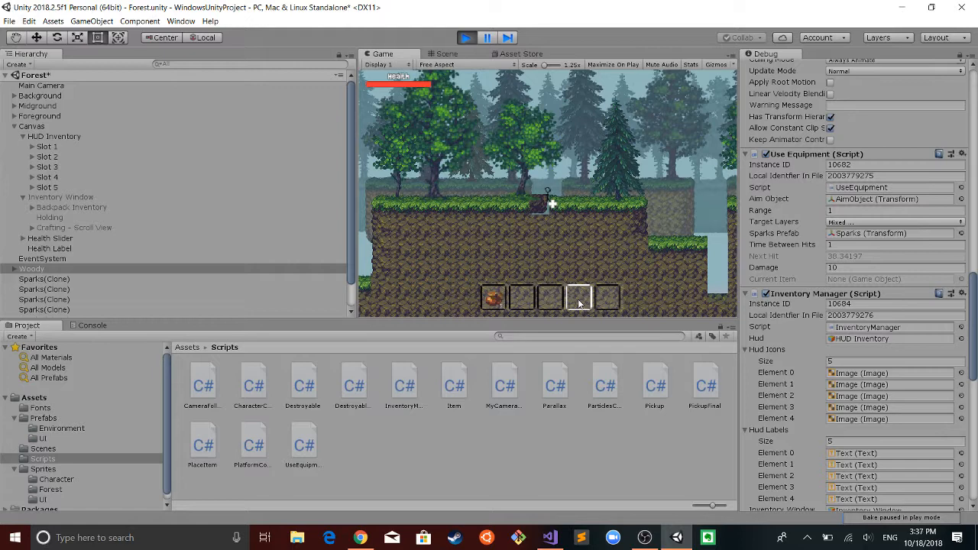
# - Walk Woody to the ledge edge, dig out the block there and collect the wood pickup
pyautogui.press('d')
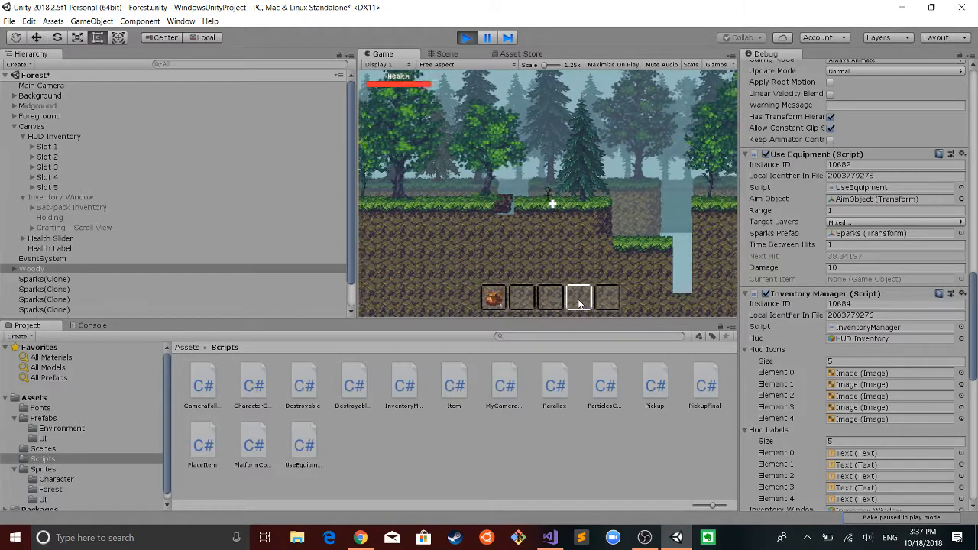
pyautogui.press('d')
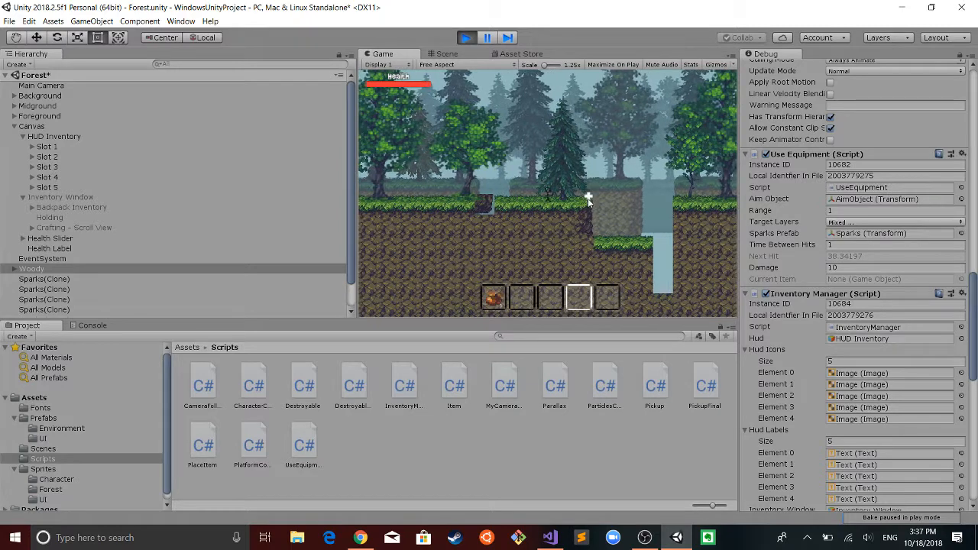
pyautogui.click(594, 213)
pyautogui.click(605, 213)
pyautogui.click(604, 212)
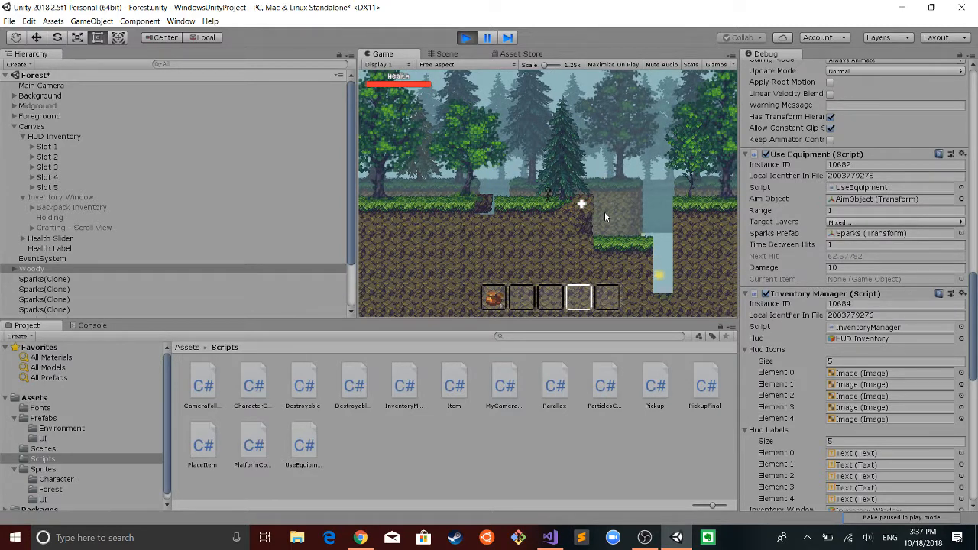
pyautogui.click(604, 212)
pyautogui.click(604, 212)
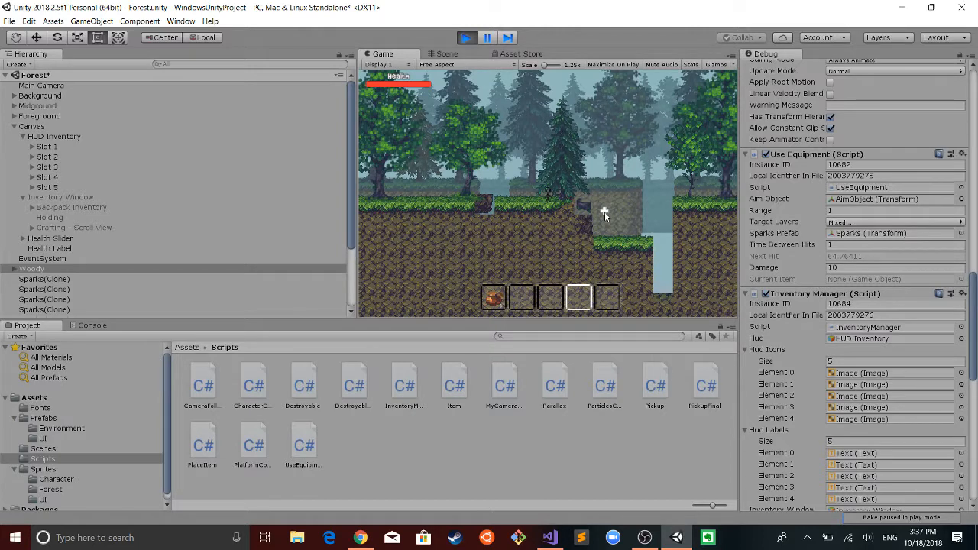
pyautogui.press('d')
pyautogui.press('a')
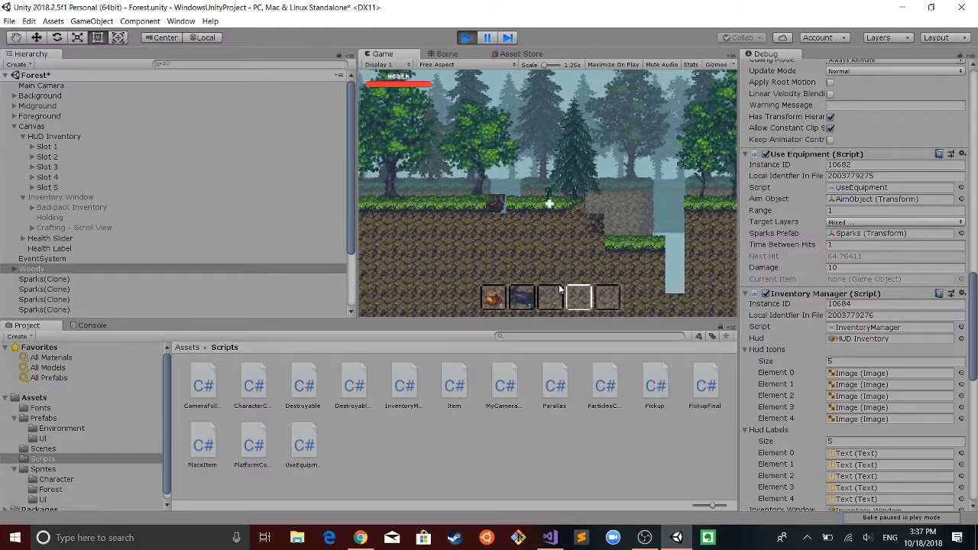
# - Switch between HUD slots 2 and 1 to check Current Item, and use the Woodpickup from slot 2
pyautogui.click(523, 298)
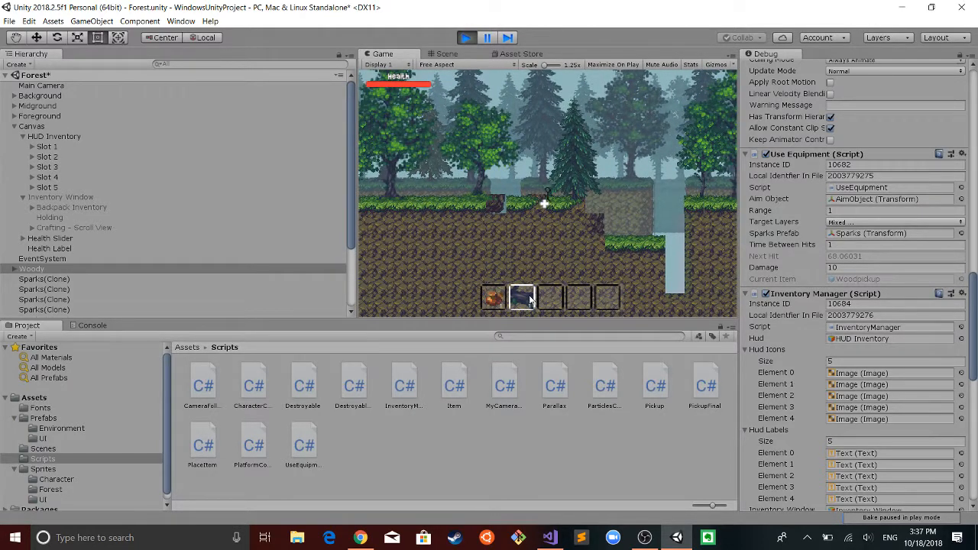
pyautogui.click(493, 297)
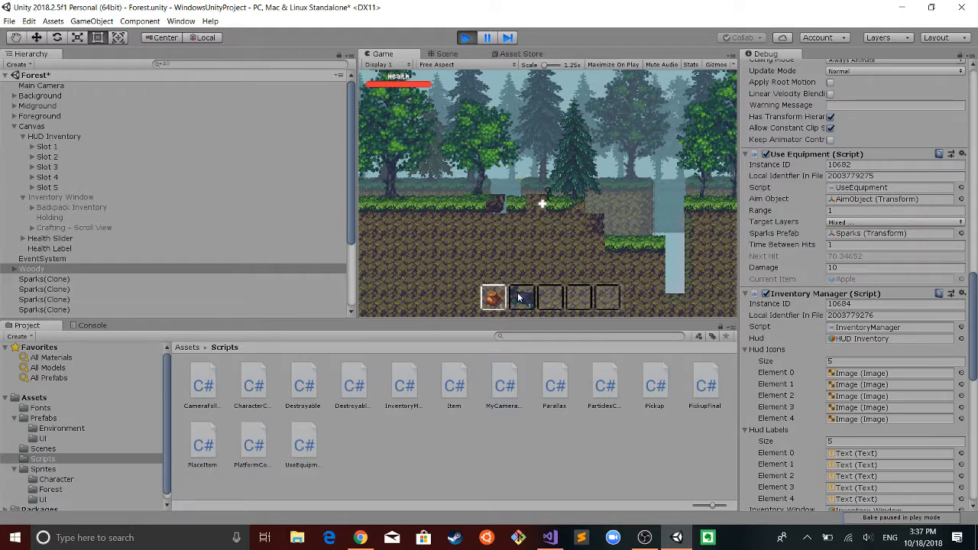
pyautogui.click(522, 295)
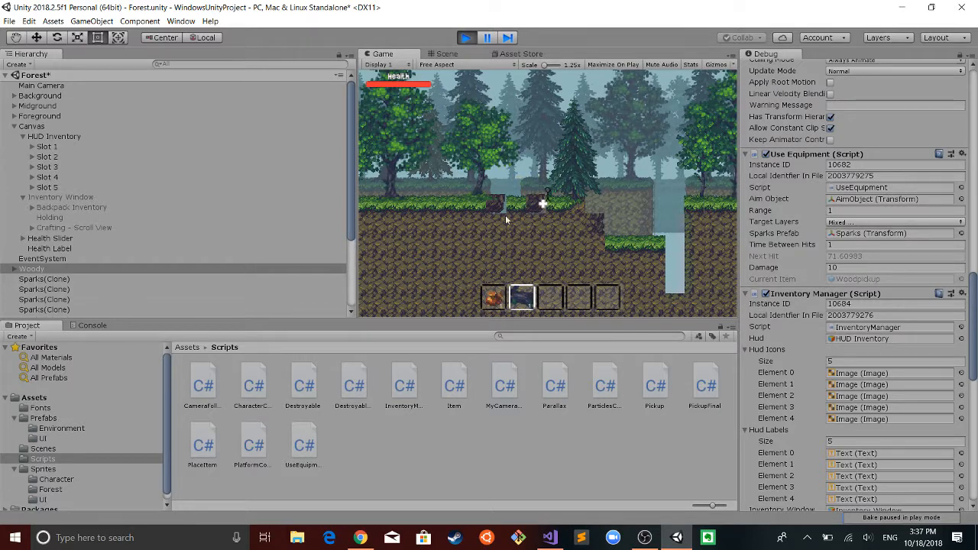
pyautogui.click(597, 213)
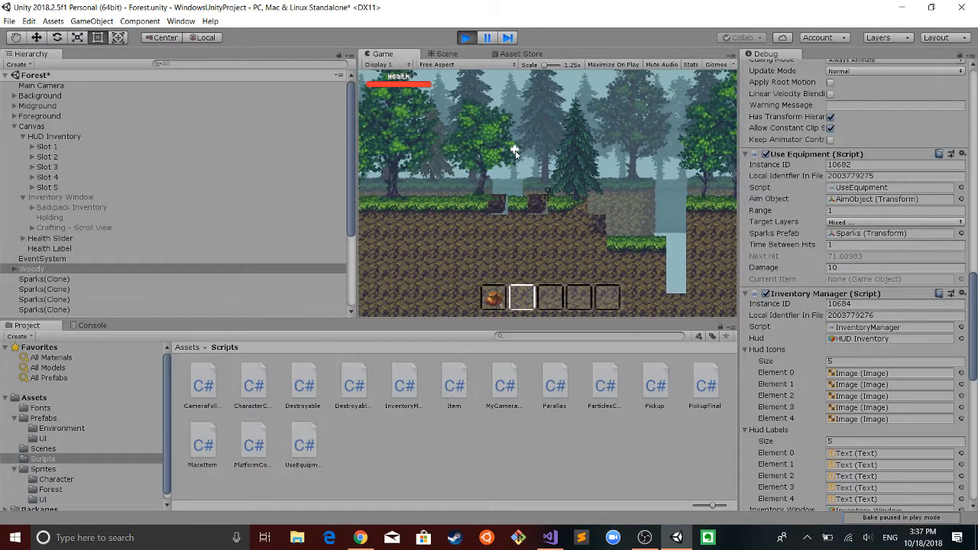
# - Walk Woody to the ledge, activate the apple's HUD slot 1 and stop the game
pyautogui.press('a')
pyautogui.press('d')
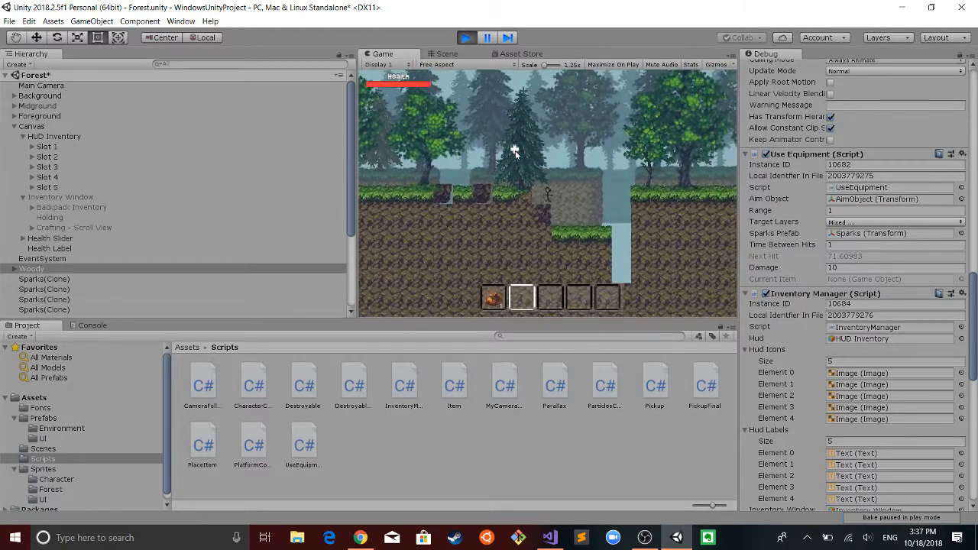
pyautogui.press('1')
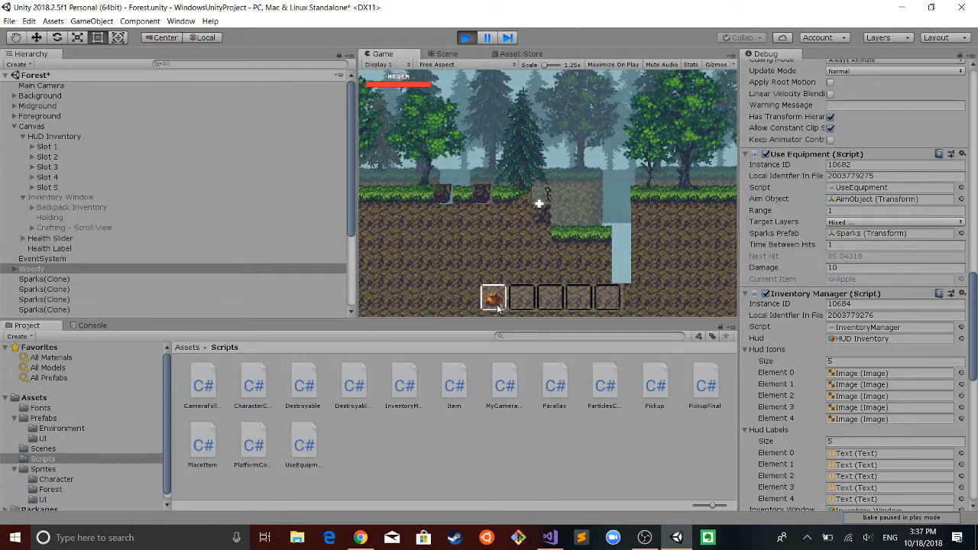
pyautogui.click(585, 235)
pyautogui.click(464, 38)
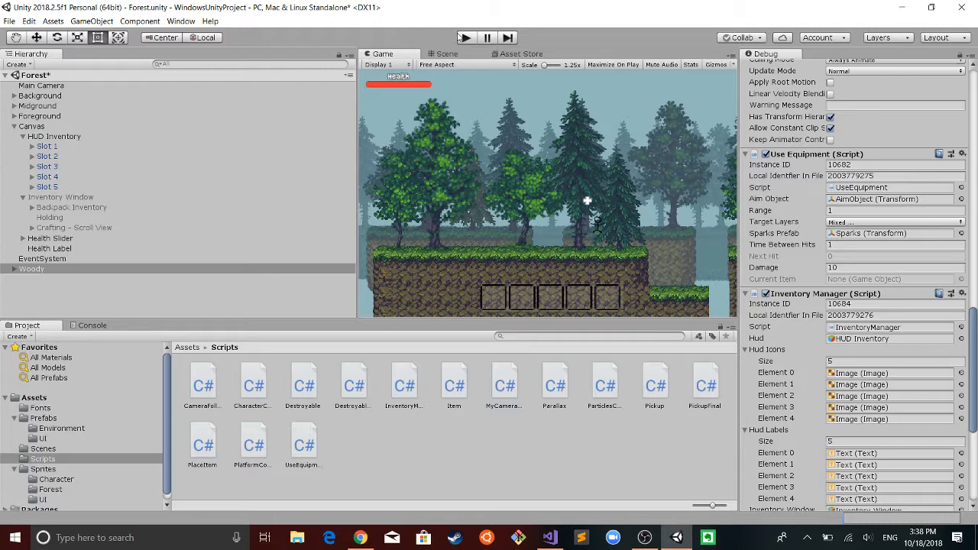
# - Run the game, open the empty inventory window to view it, and stop the game
pyautogui.click(463, 37)
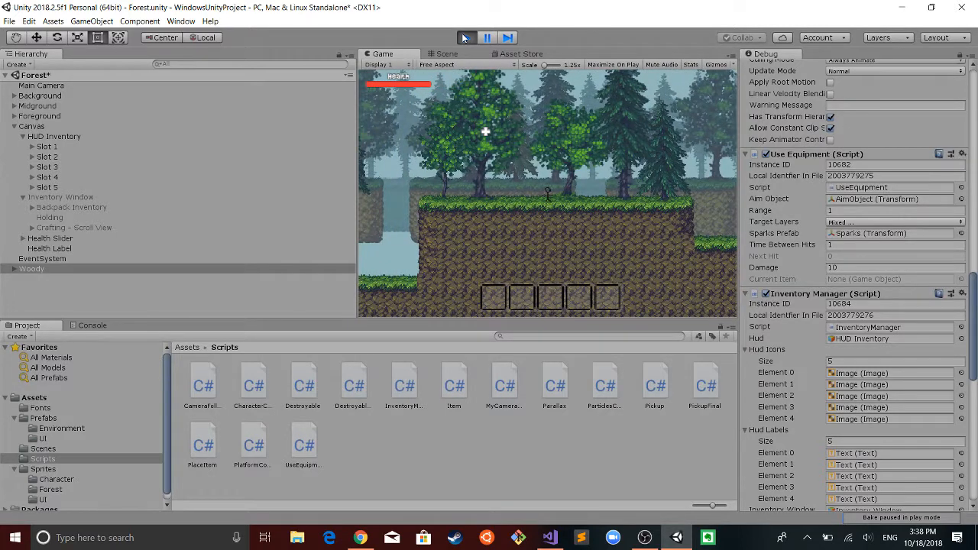
pyautogui.press('i')
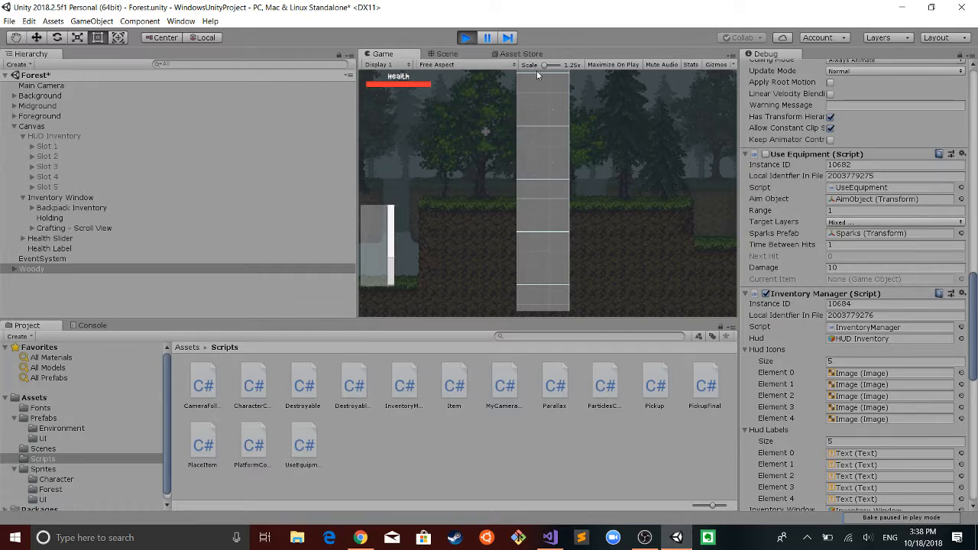
pyautogui.click(466, 38)
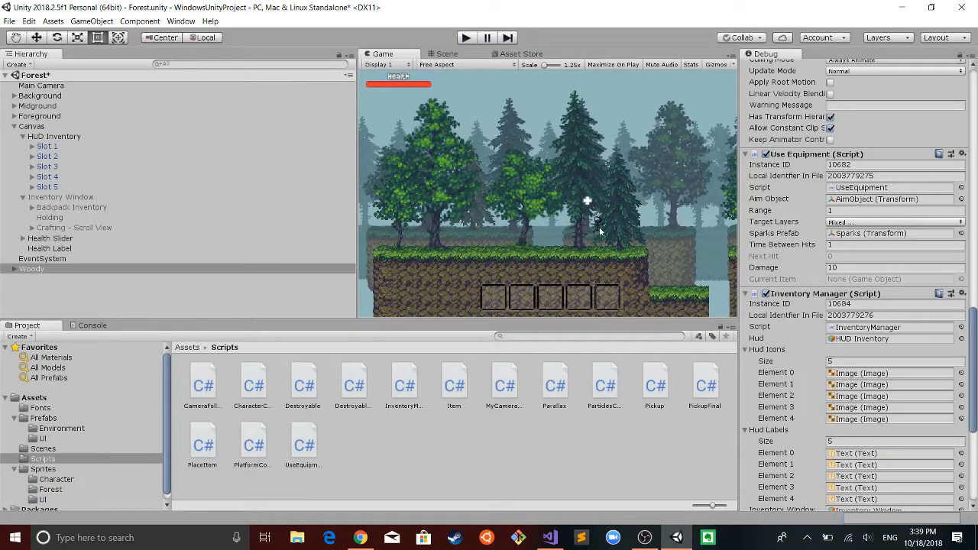
# - Run the game again and collect the apple and the wood pickup into the inventory
pyautogui.click(465, 39)
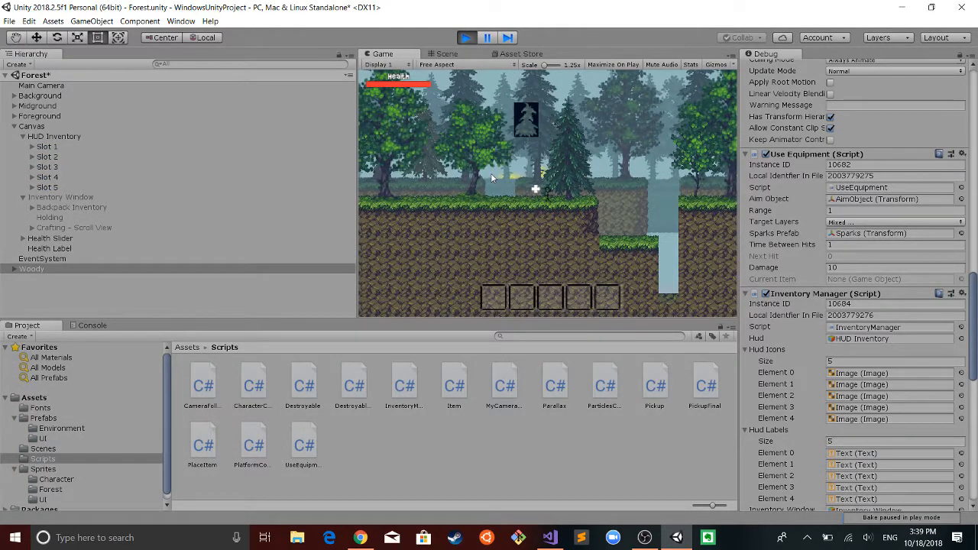
pyautogui.moveTo(492, 173); pyautogui.dragTo(487, 188)
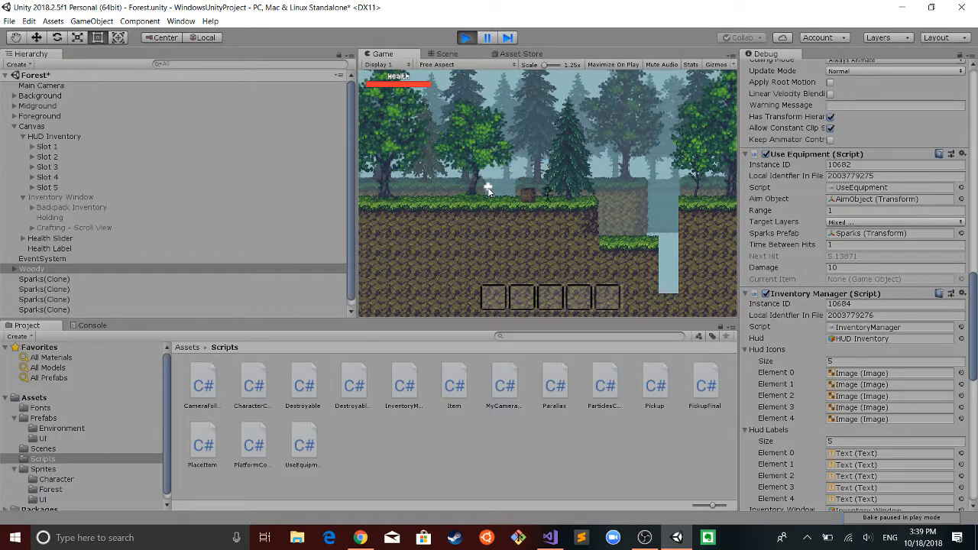
pyautogui.press('a')
pyautogui.press('d')
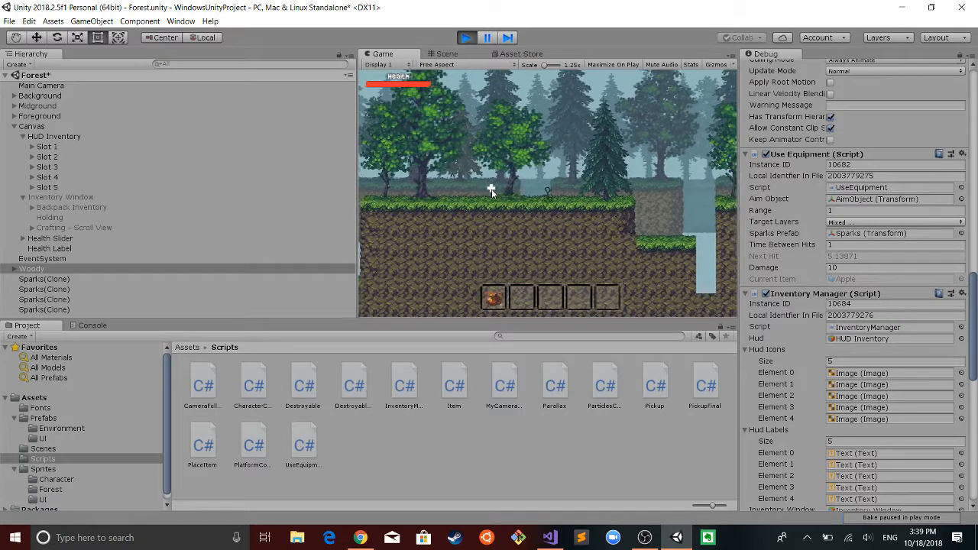
pyautogui.click(590, 205)
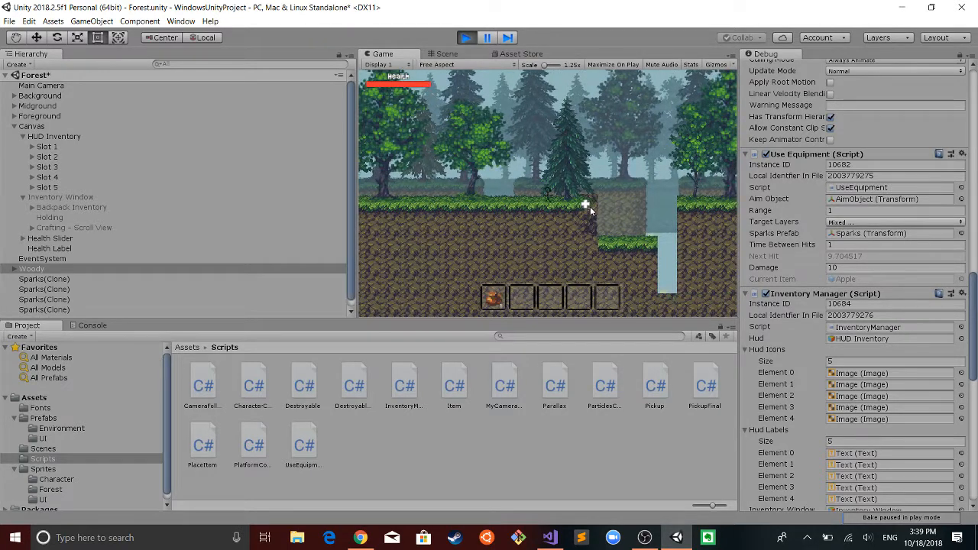
pyautogui.click(589, 207)
pyautogui.click(589, 206)
pyautogui.press('d')
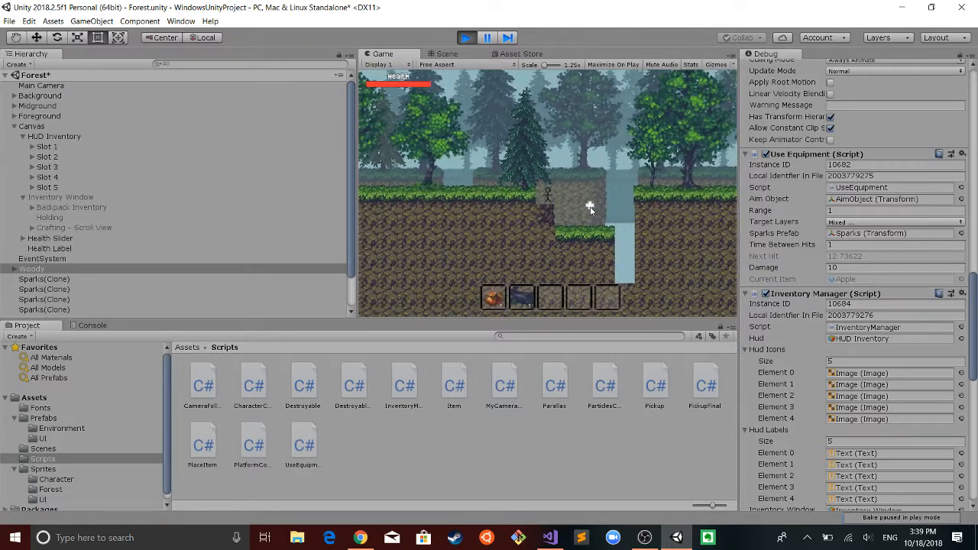
# - Open the inventory window to view the two collected items, and stop the game
pyautogui.press('i')
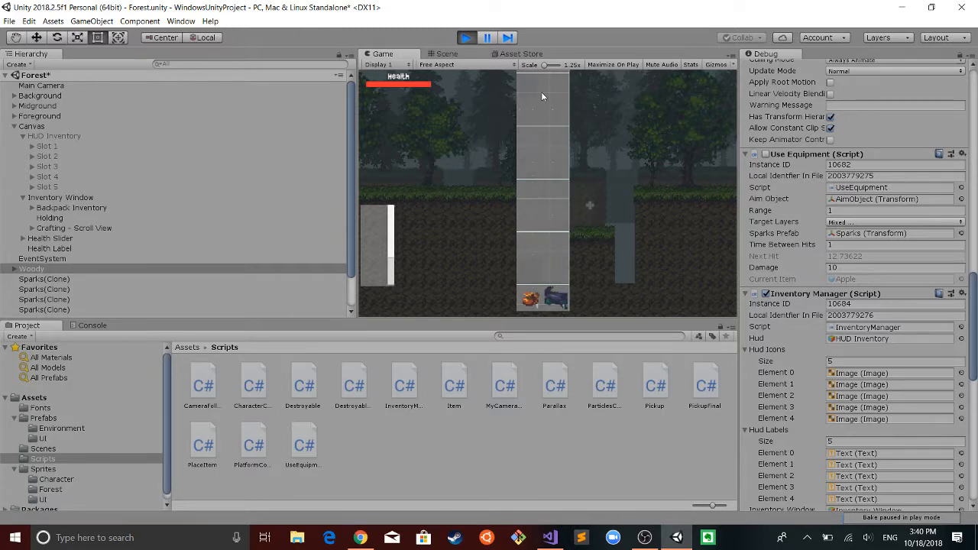
pyautogui.click(471, 39)
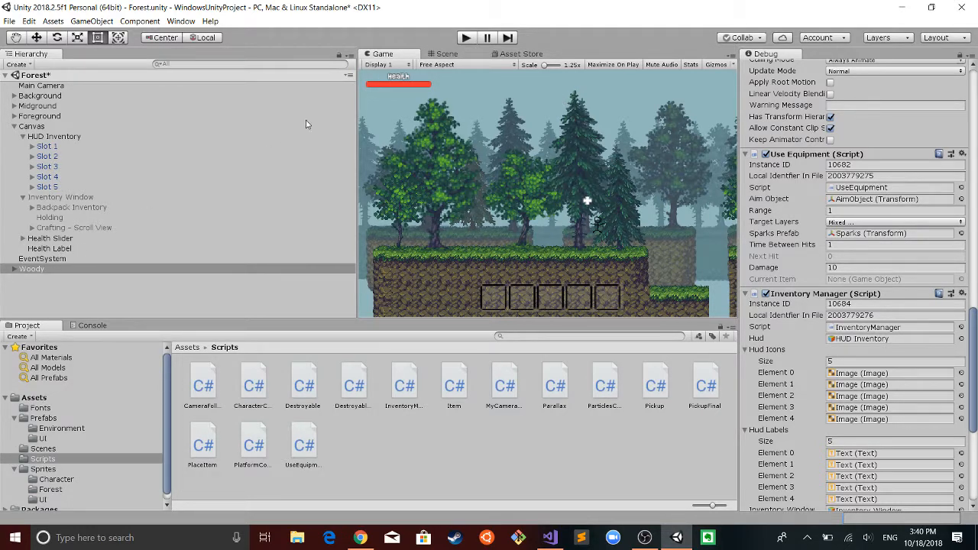
# - Expand Backpack Inventory in the Hierarchy and examine the components of Slot and Slot (1)
pyautogui.click(40, 212)
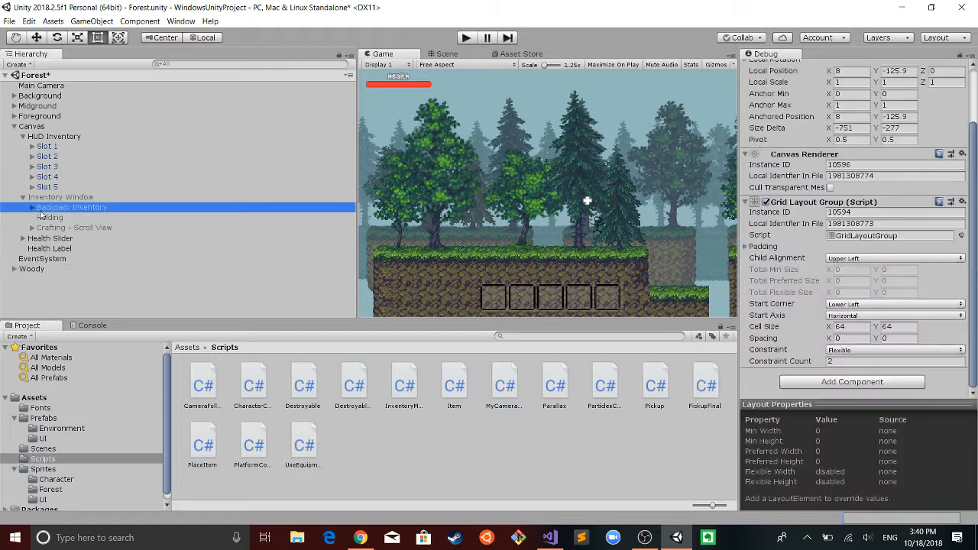
pyautogui.click(33, 211)
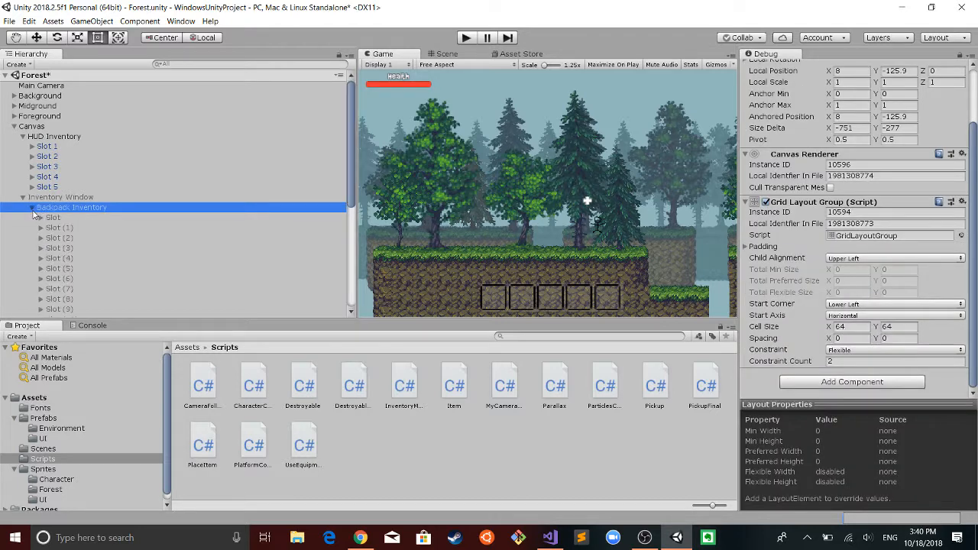
pyautogui.click(53, 217)
pyautogui.click(52, 211)
pyautogui.click(54, 217)
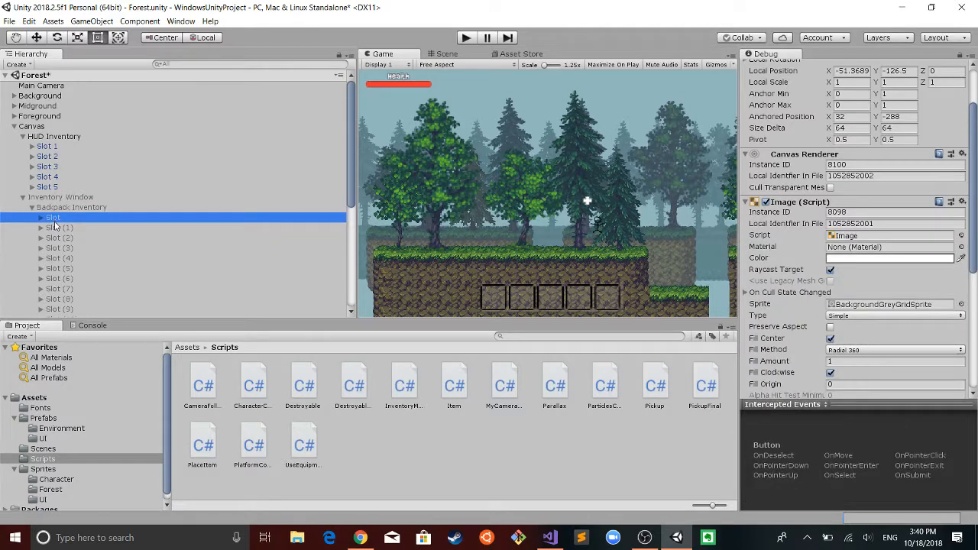
pyautogui.click(52, 228)
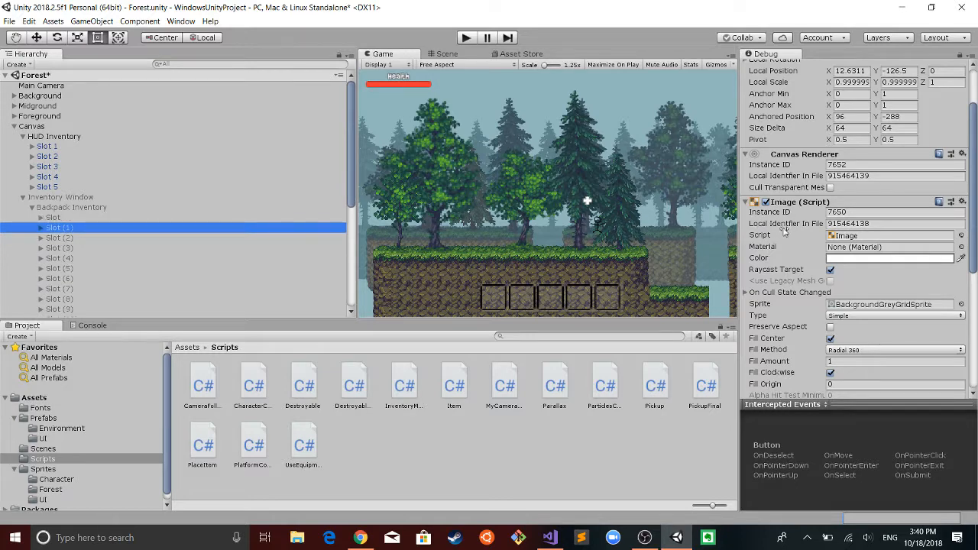
# - Examine the components of Slot (1), Slot, and Slot's Image and Text children in Backpack Inventory
pyautogui.scroll(-8, 786, 233)
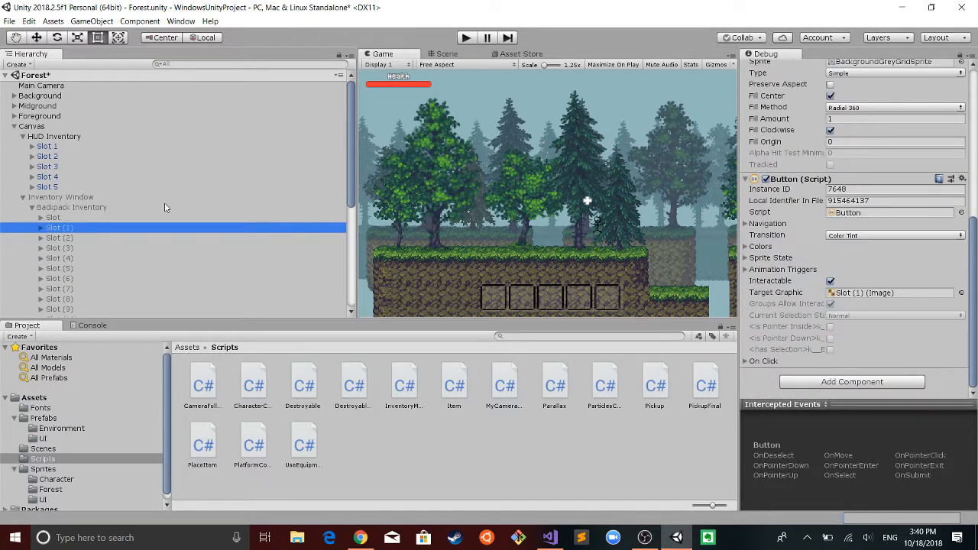
pyautogui.click(42, 218)
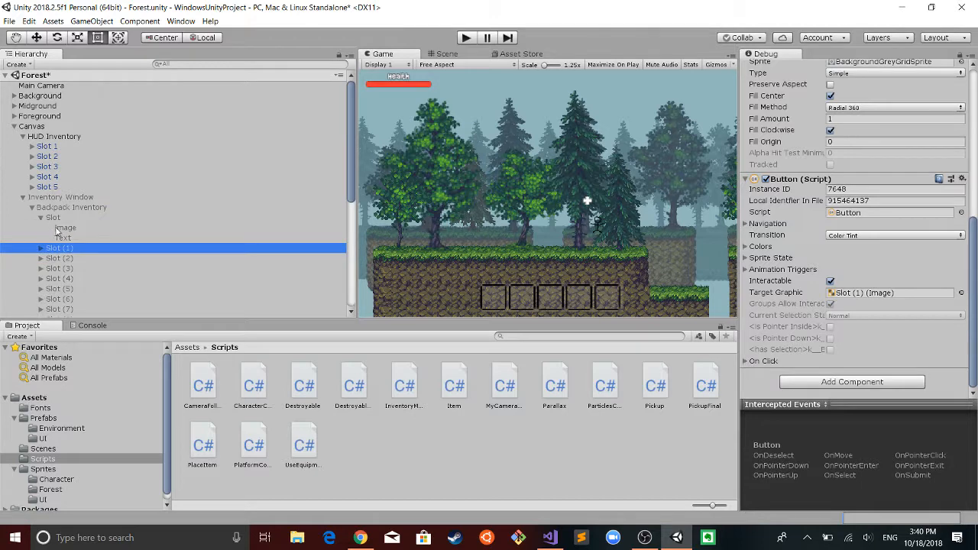
pyautogui.click(60, 227)
pyautogui.click(57, 239)
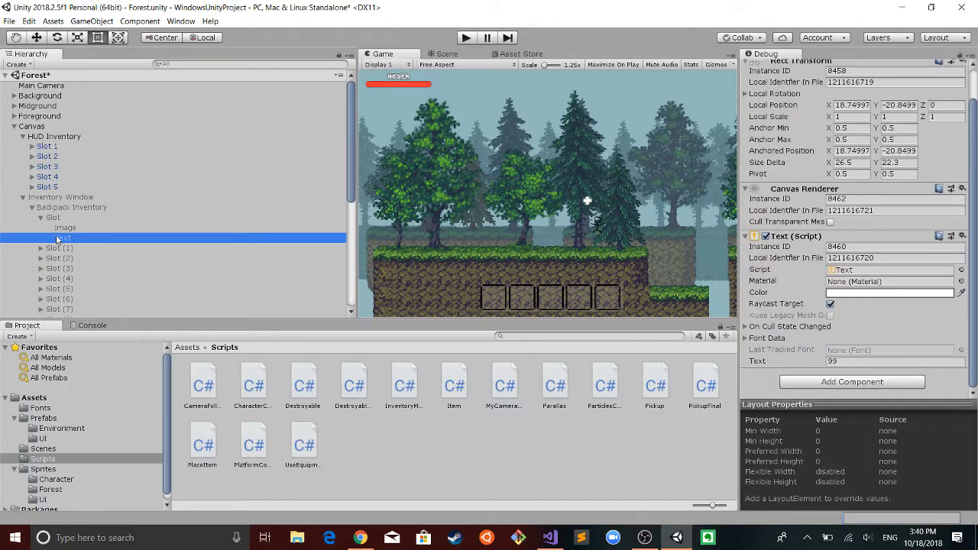
pyautogui.click(55, 228)
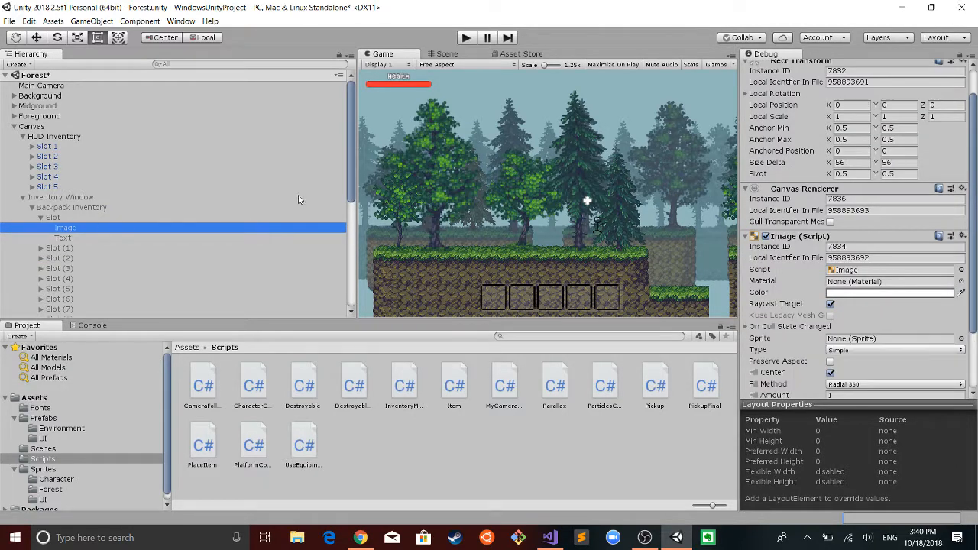
pyautogui.scroll(-5, 760, 204)
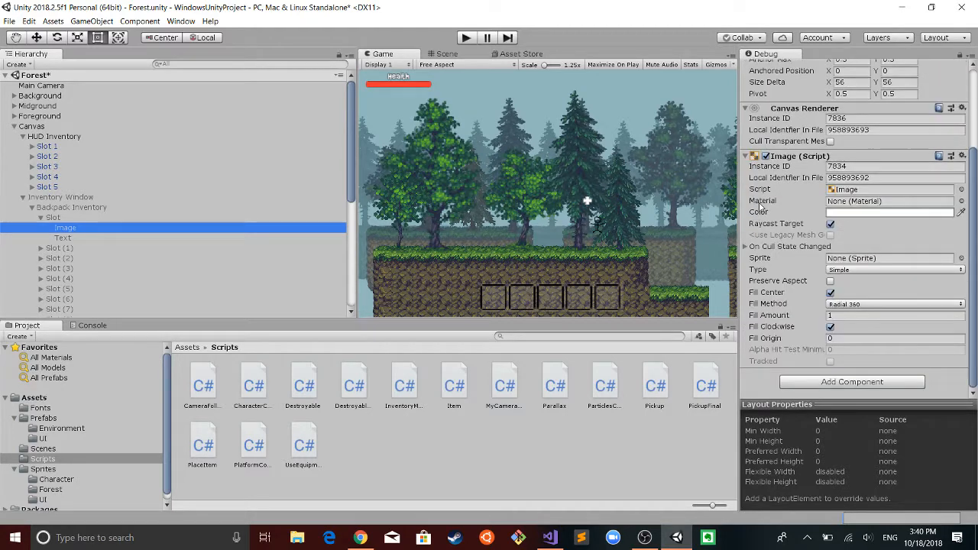
pyautogui.click(60, 218)
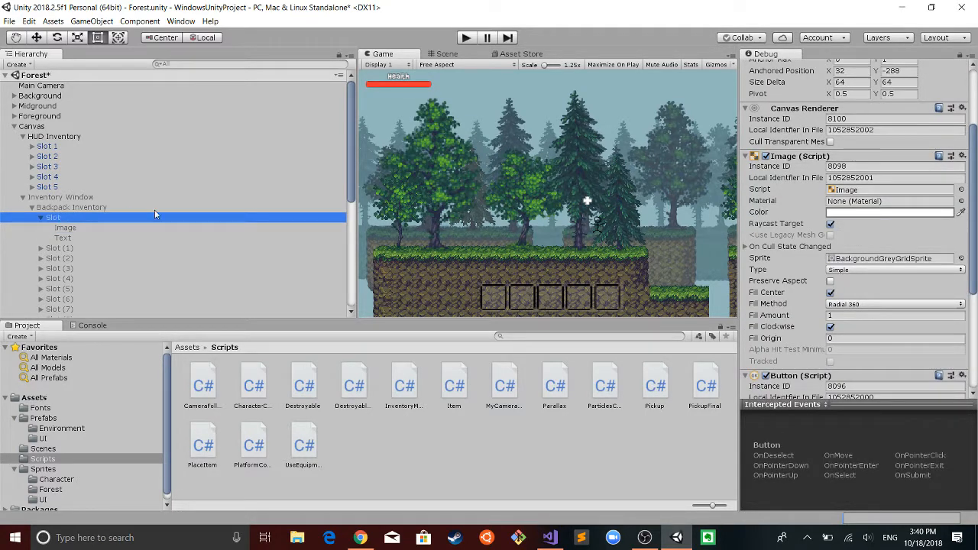
pyautogui.scroll(-10, 810, 309)
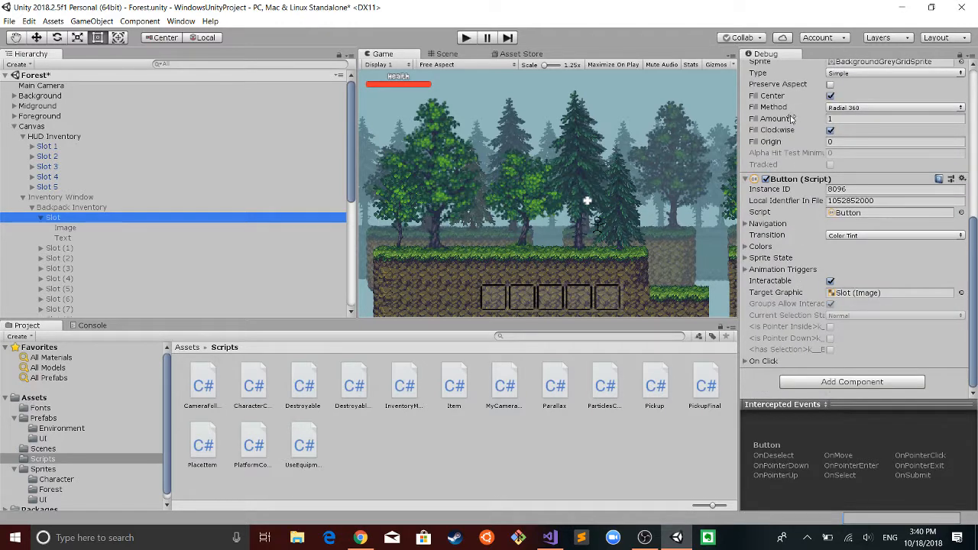
# - Switch the Inspector from Debug to Normal mode for Slot
pyautogui.click(759, 61)
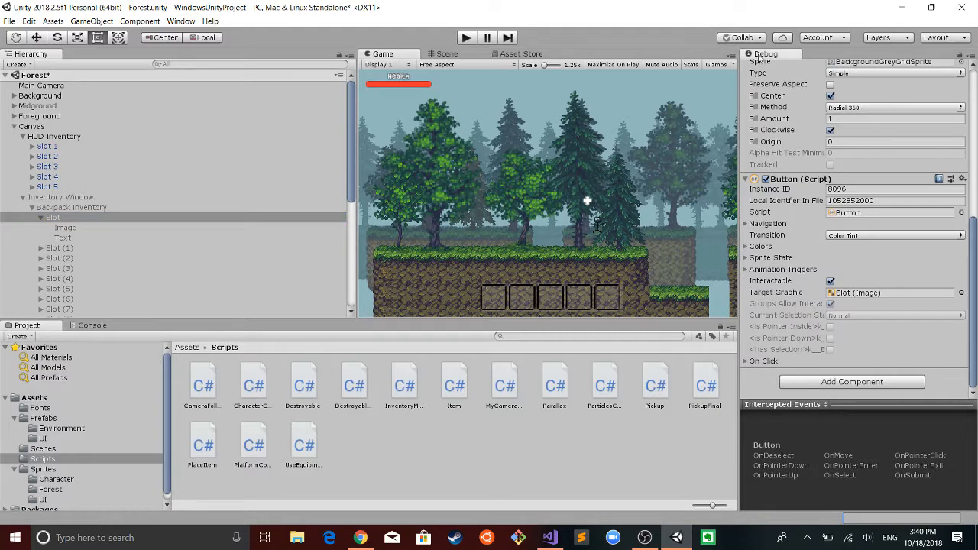
pyautogui.rightClick(763, 55)
pyautogui.click(777, 64)
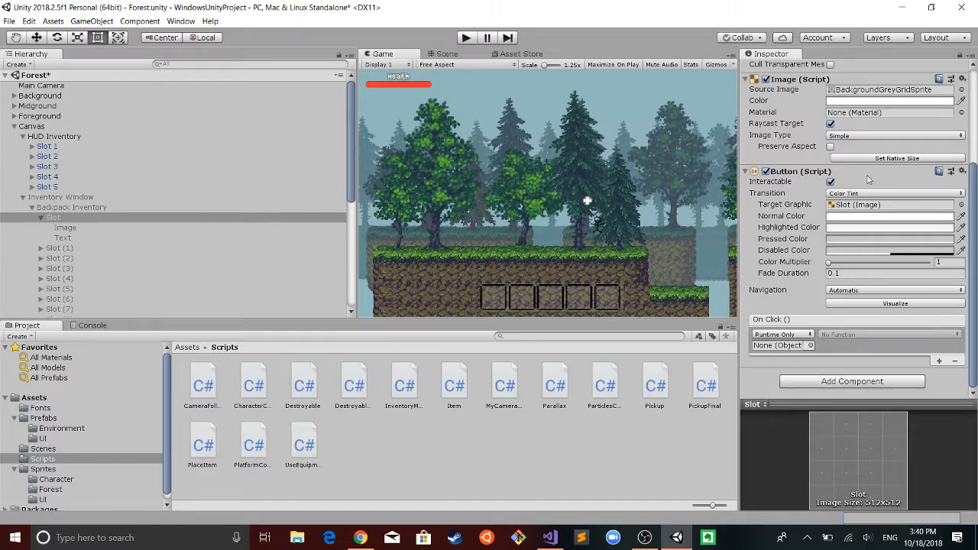
pyautogui.click(826, 123)
# - Switch to Visual Studio and read the InventoryClicked method in InventoryManager.cs
pyautogui.click(550, 537)
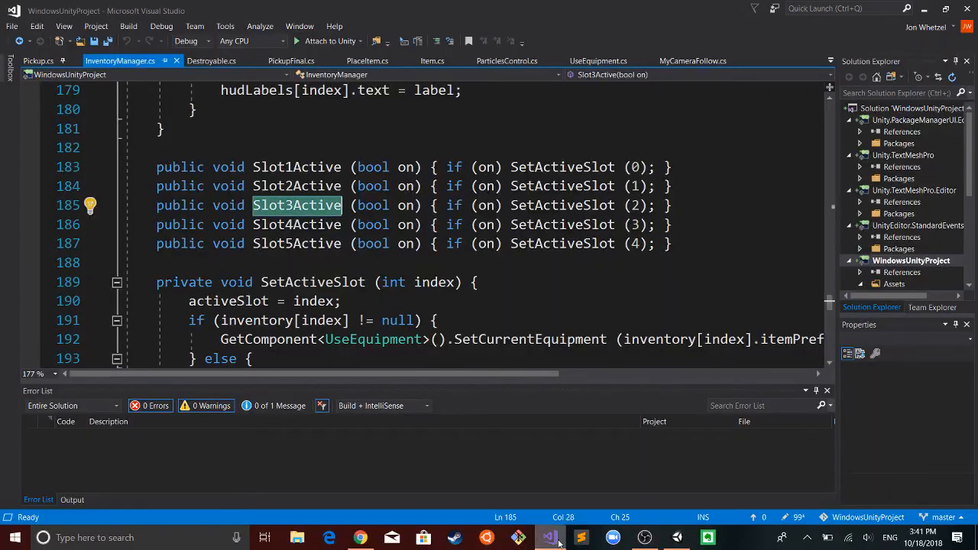
pyautogui.scroll(-6, 366, 237)
pyautogui.scroll(-2, 367, 223)
pyautogui.scroll(17, 367, 224)
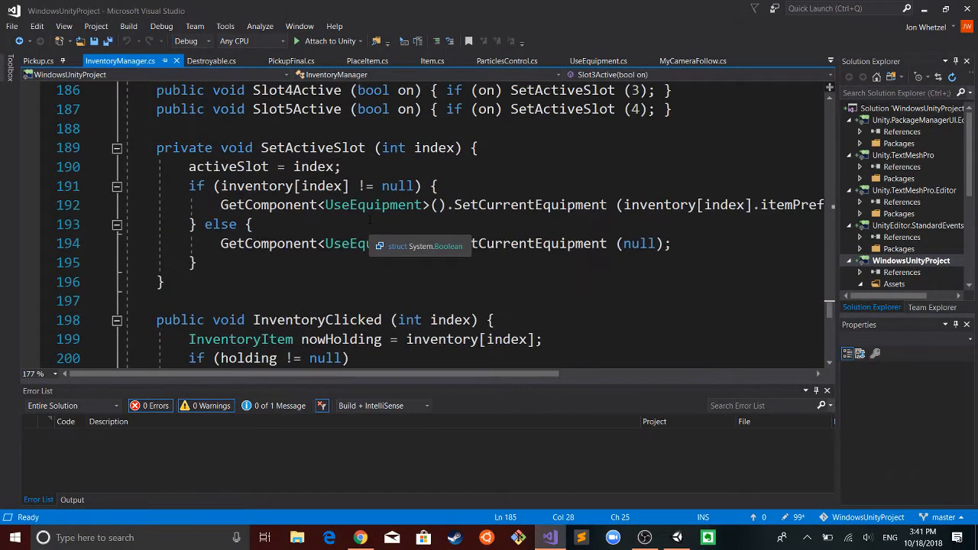
pyautogui.scroll(6, 367, 223)
pyautogui.scroll(-20, 367, 224)
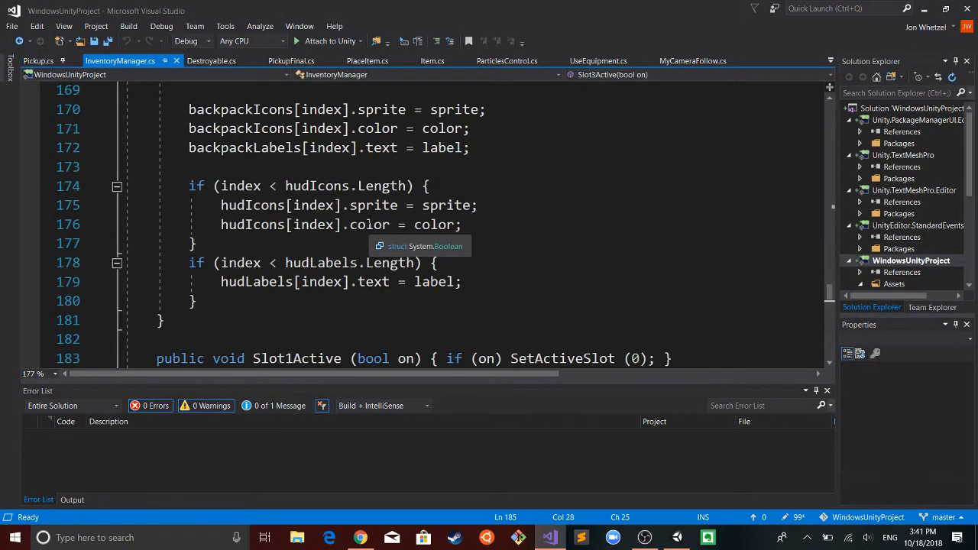
pyautogui.scroll(2, 366, 224)
pyautogui.scroll(5, 374, 241)
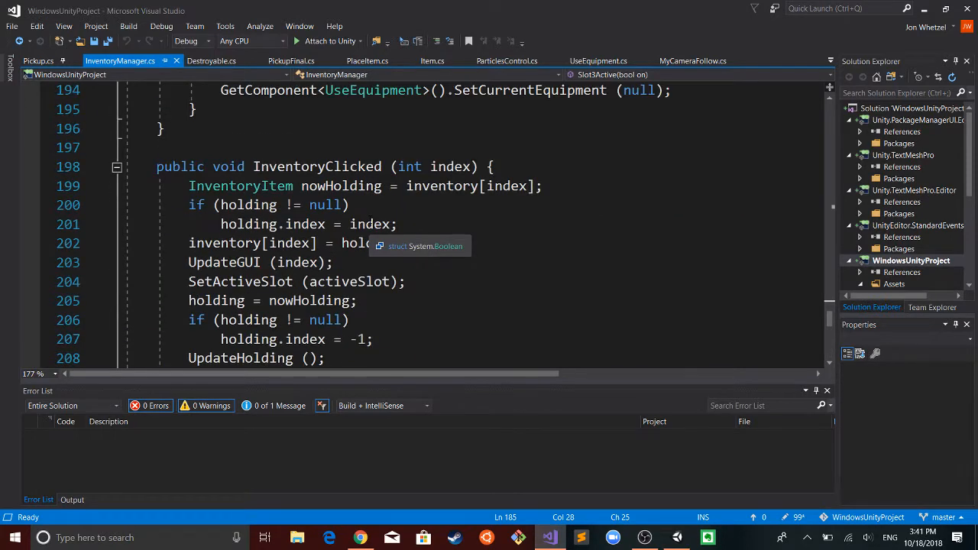
pyautogui.scroll(-1, 375, 241)
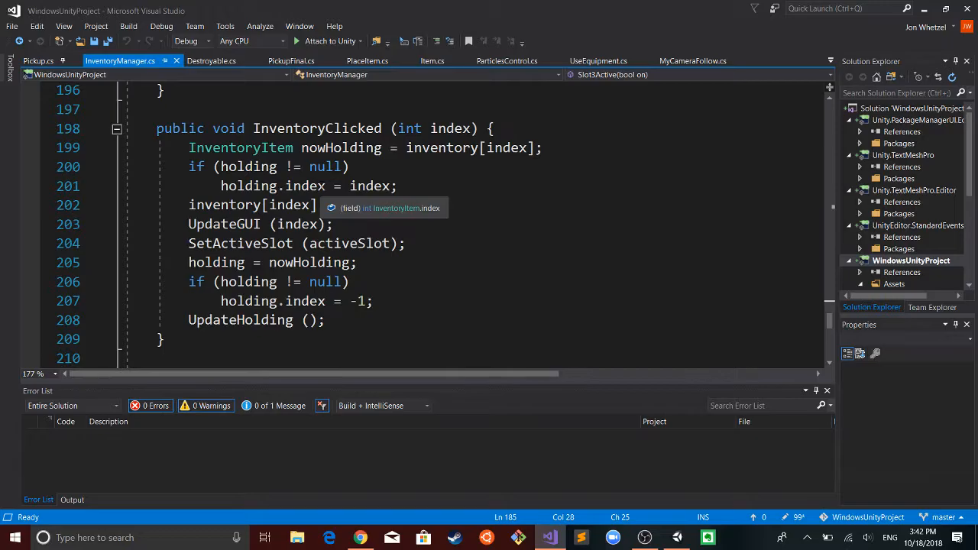
# - Switch back to Unity and assign the scene object Woody as the target of Slot's On Click event
pyautogui.hotkey('alt', 'Tab')
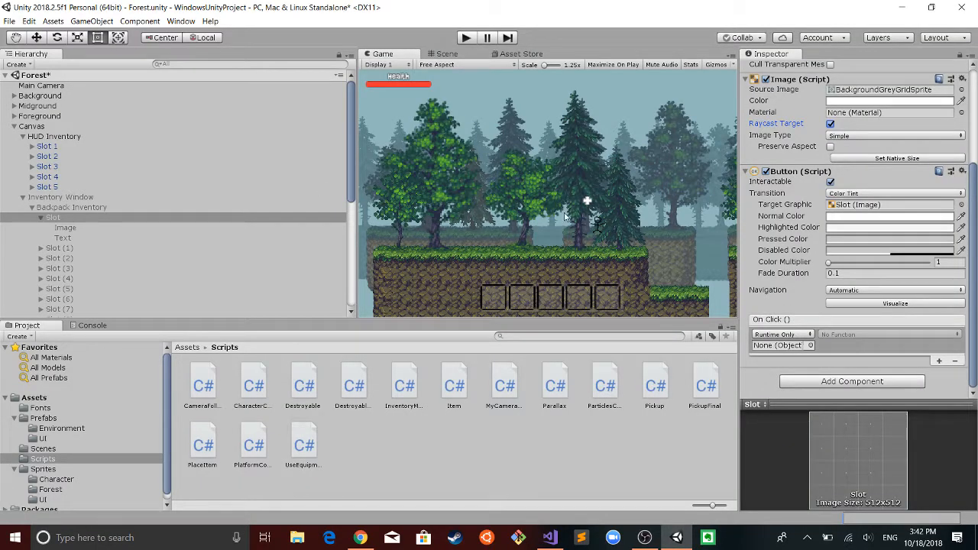
pyautogui.click(810, 346)
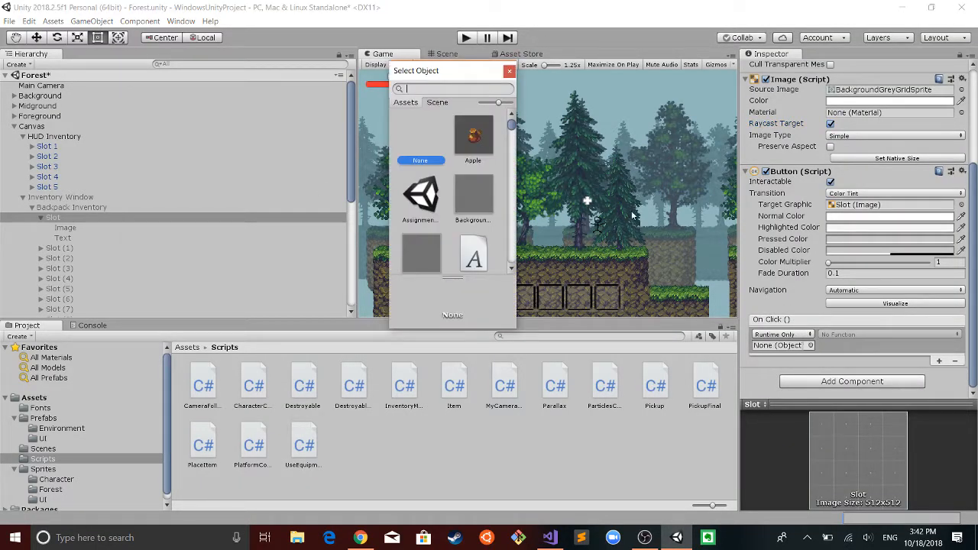
pyautogui.click(435, 102)
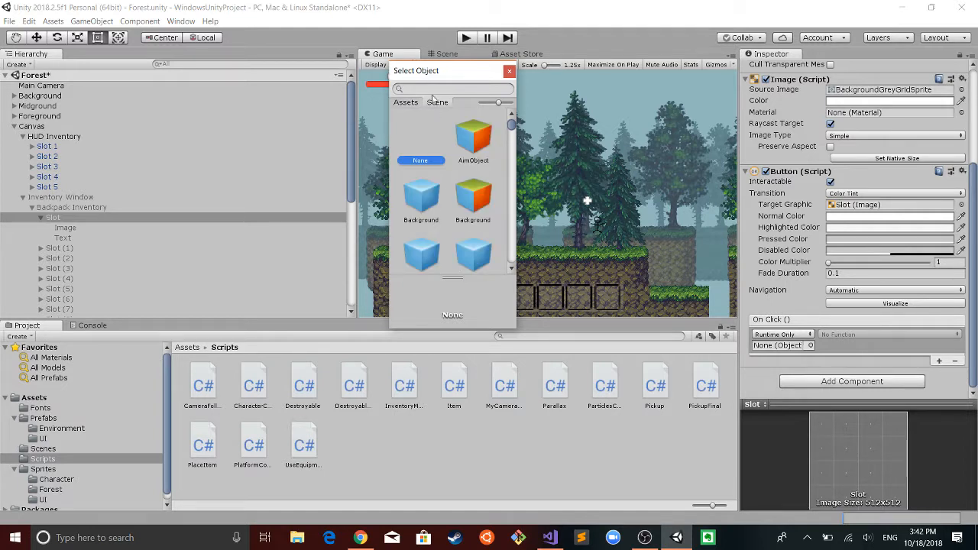
pyautogui.press('w')
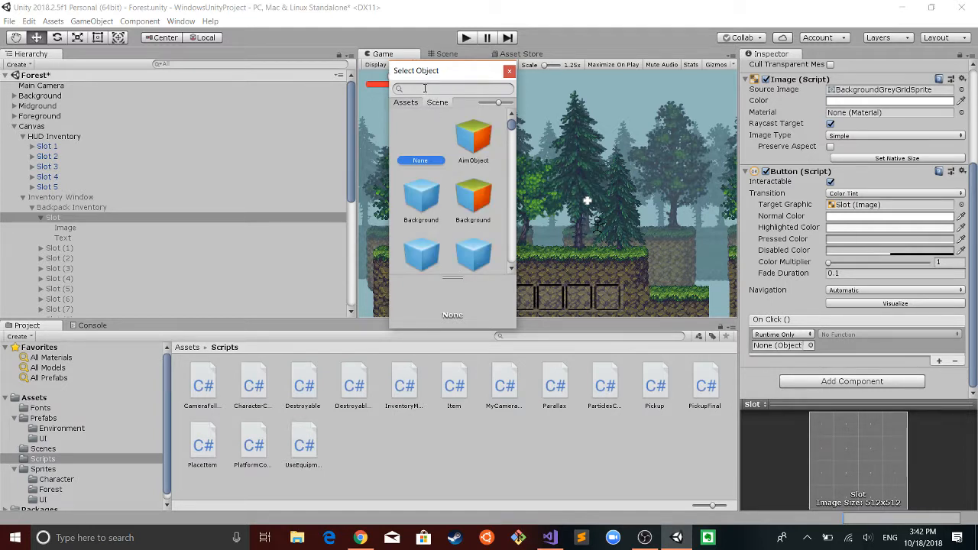
pyautogui.click(424, 89)
pyautogui.write('woo')
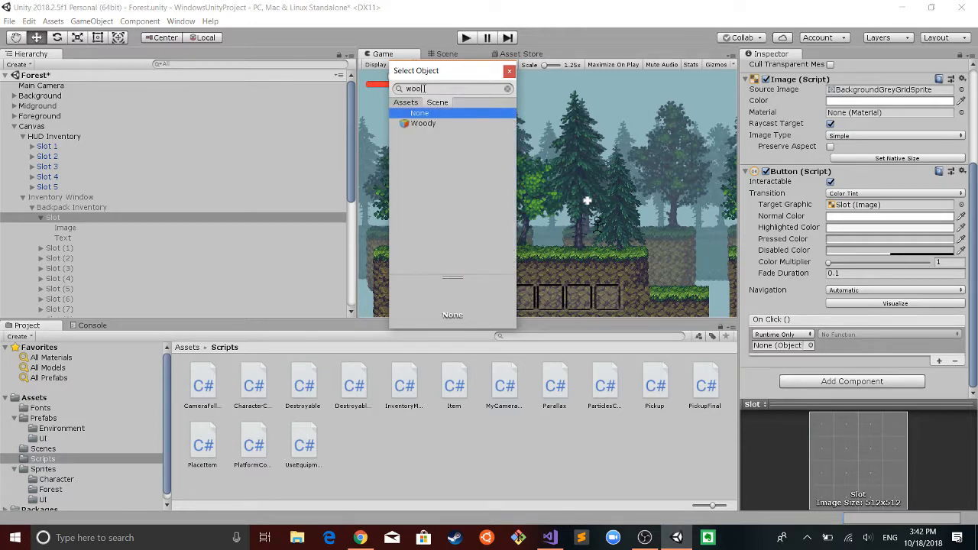
pyautogui.click(425, 124)
pyautogui.doubleClick(426, 125)
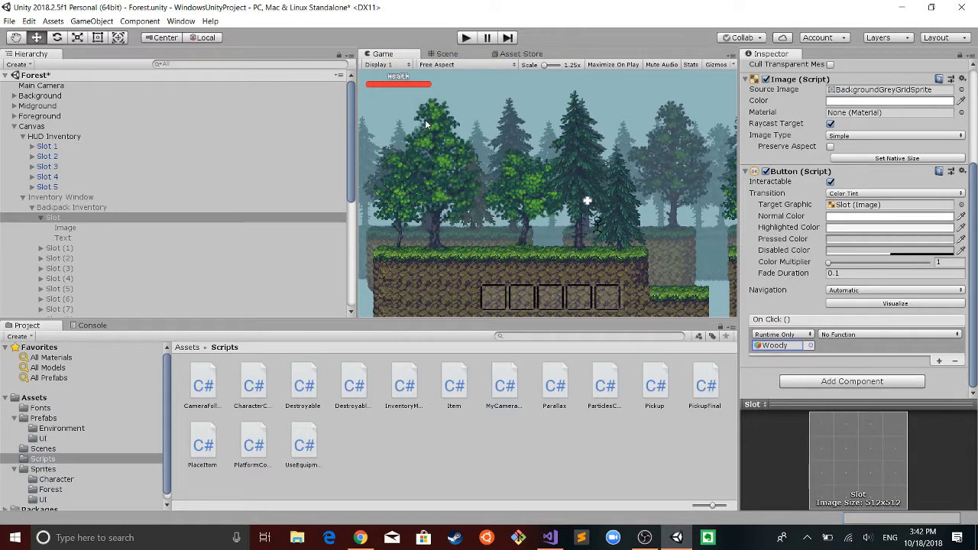
# - Set Slot's On Click function to InventoryManager's InventoryClicked (int)
pyautogui.click(829, 335)
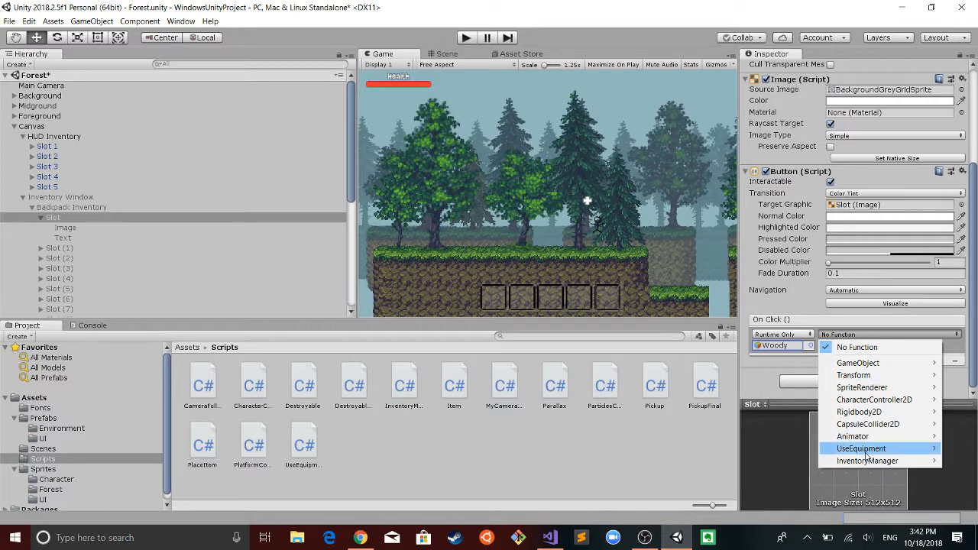
pyautogui.moveTo(864, 460)
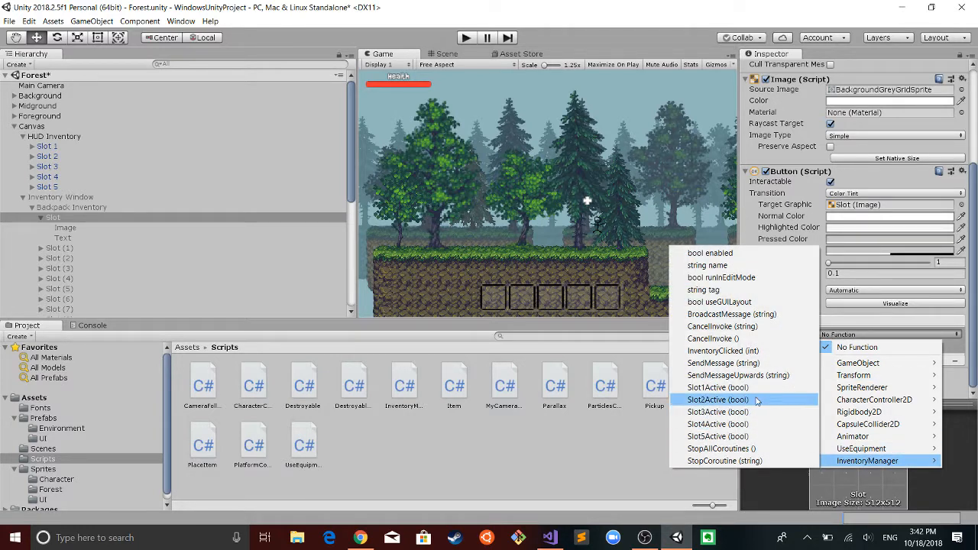
pyautogui.click(733, 351)
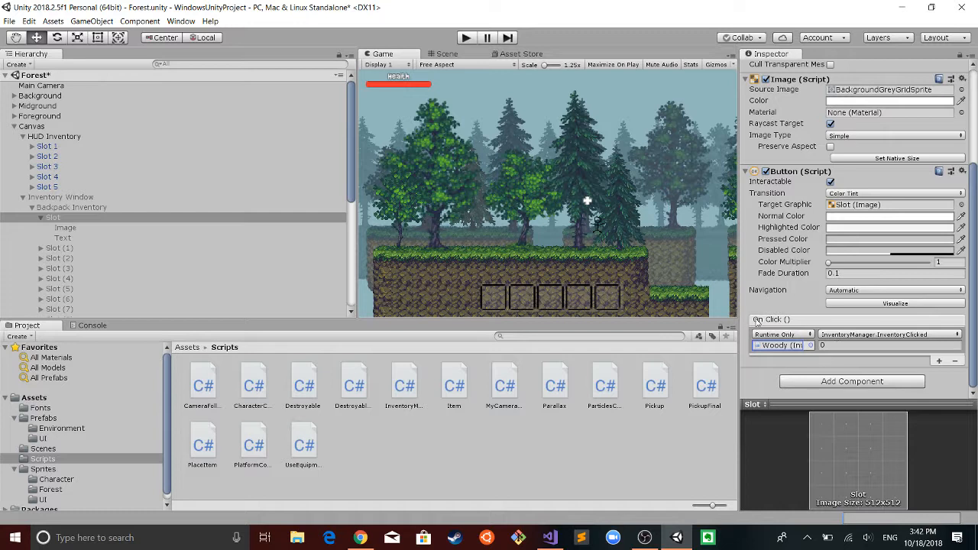
# - Collapse Slot and check the On Click settings of Slot (1) and Slot (3) in Backpack Inventory
pyautogui.click(39, 217)
pyautogui.scroll(-7, 53, 242)
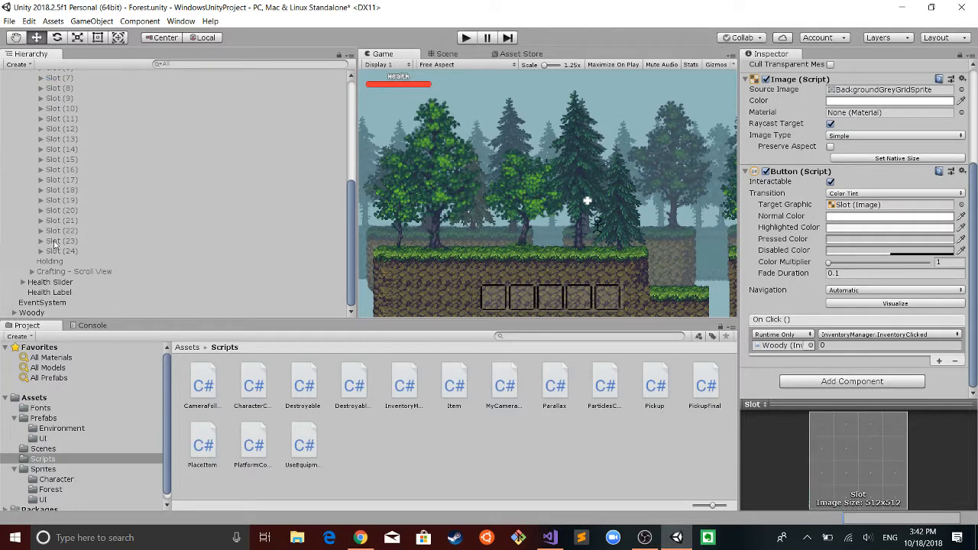
pyautogui.scroll(2, 54, 243)
pyautogui.scroll(4, 53, 243)
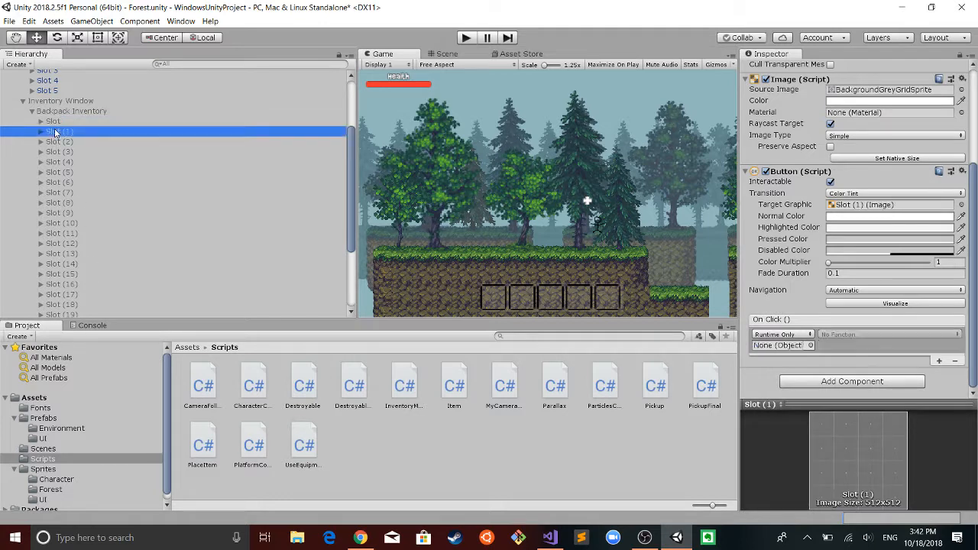
pyautogui.click(55, 131)
pyautogui.click(58, 151)
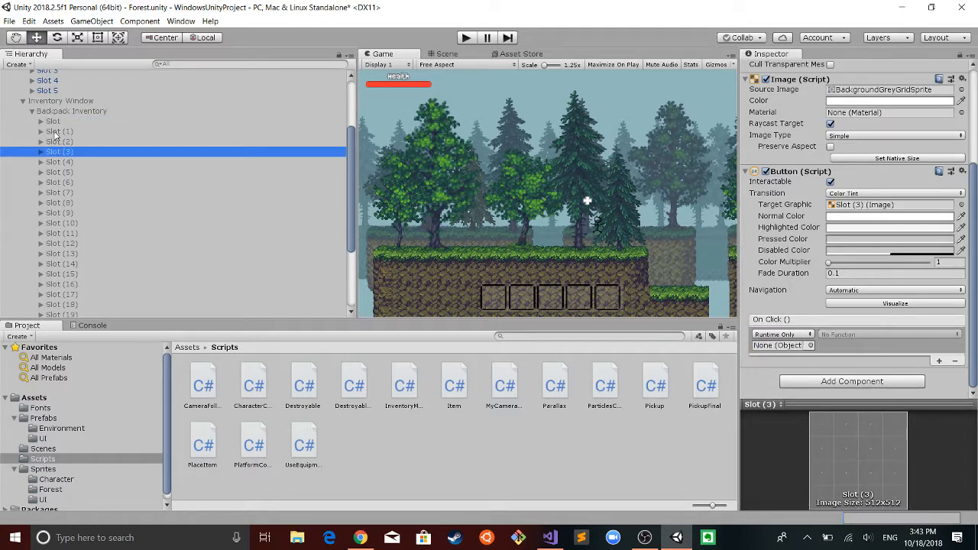
# - Select all Backpack Inventory slots from Slot through Slot (24), leaving Holding out of the selection
pyautogui.click(52, 121)
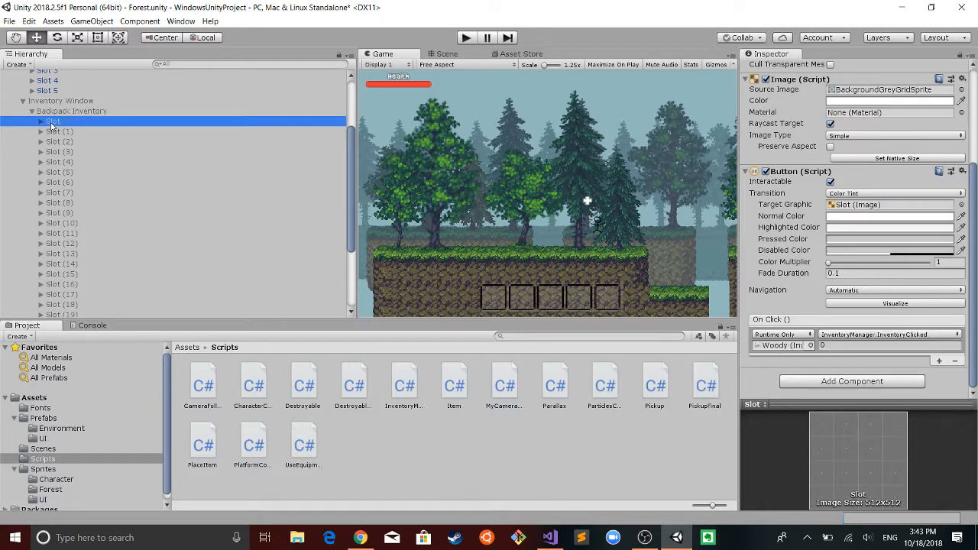
pyautogui.hotkey('shift', 'Down')
pyautogui.hotkey('shift', 'Down')
pyautogui.hotkey('shift', 'Down')
pyautogui.hotkey('shift', 'Down')
pyautogui.hotkey('shift', 'Down')
pyautogui.hotkey('shift', 'Down')
pyautogui.hotkey('shift', 'Down')
pyautogui.hotkey('shift', 'Down')
pyautogui.hotkey('shift', 'Down')
pyautogui.hotkey('shift', 'Down')
pyautogui.hotkey('shift', 'Down')
pyautogui.hotkey('shift', 'Down')
pyautogui.hotkey('shift', 'Down')
pyautogui.hotkey('shift', 'Down')
pyautogui.hotkey('shift', 'Down')
pyautogui.hotkey('shift', 'Down')
pyautogui.hotkey('shift', 'Down')
pyautogui.hotkey('shift', 'Down')
pyautogui.hotkey('shift', 'Down')
pyautogui.hotkey('shift', 'Down')
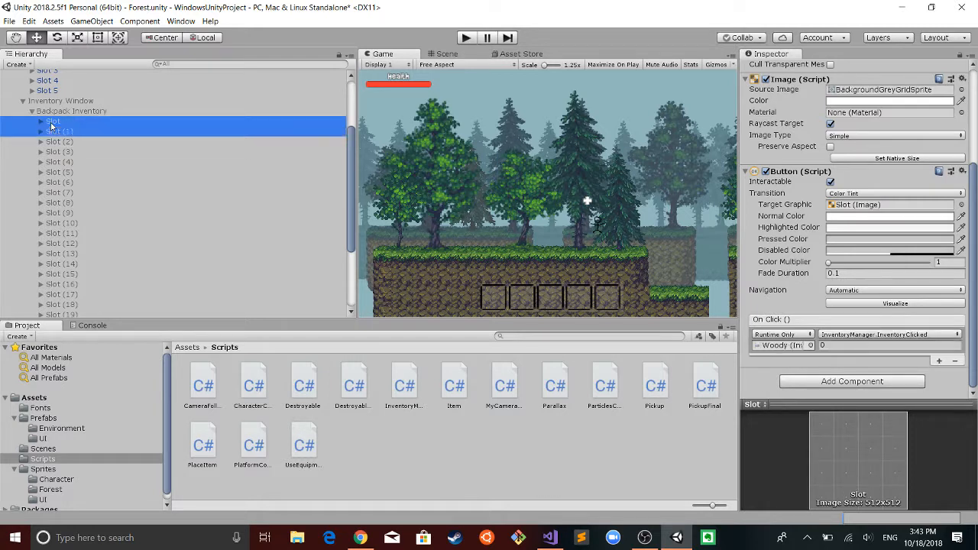
pyautogui.hotkey('shift', 'Down')
pyautogui.hotkey('shift', 'Down')
pyautogui.hotkey('shift', 'Down')
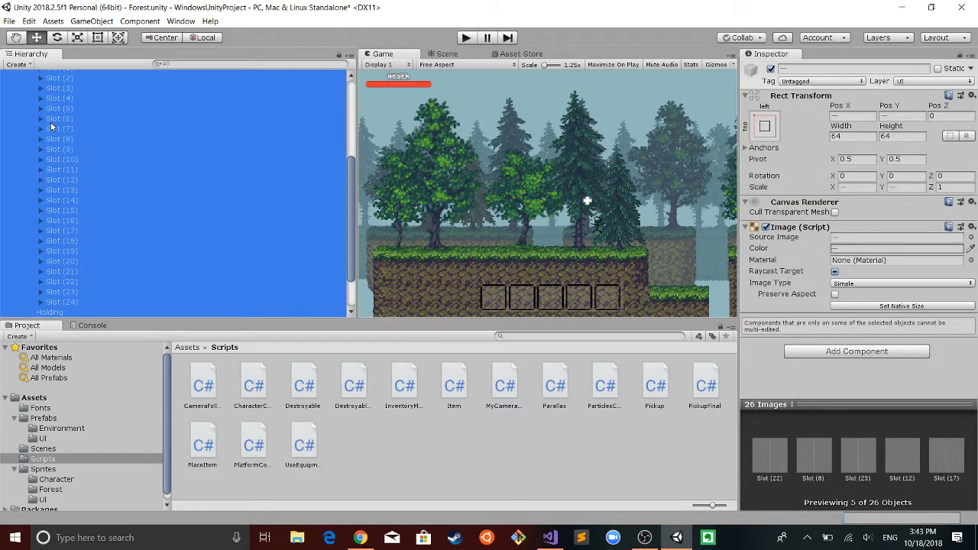
pyautogui.hotkey('shift', 'Up')
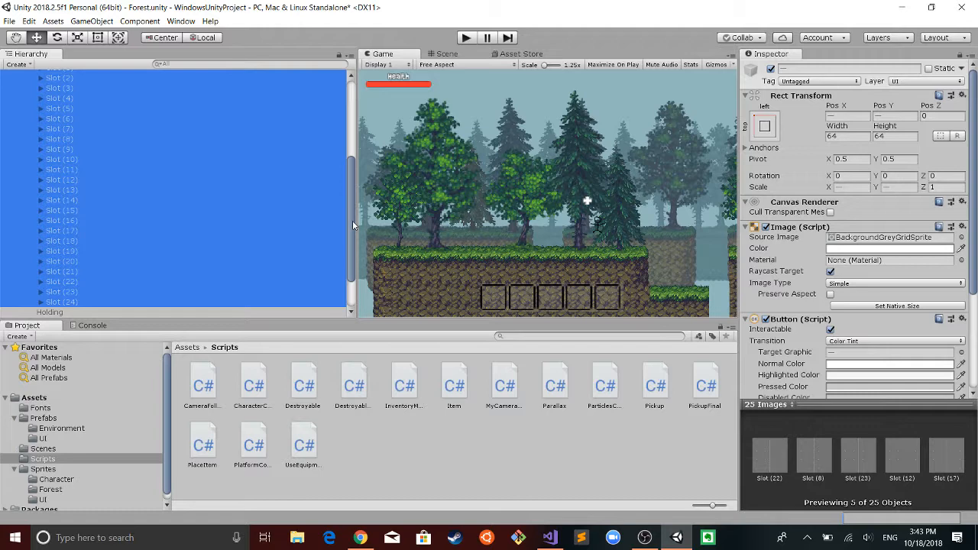
# - Assign the scene object Woody as the On Click target for all selected slots at once
pyautogui.scroll(-5, 852, 313)
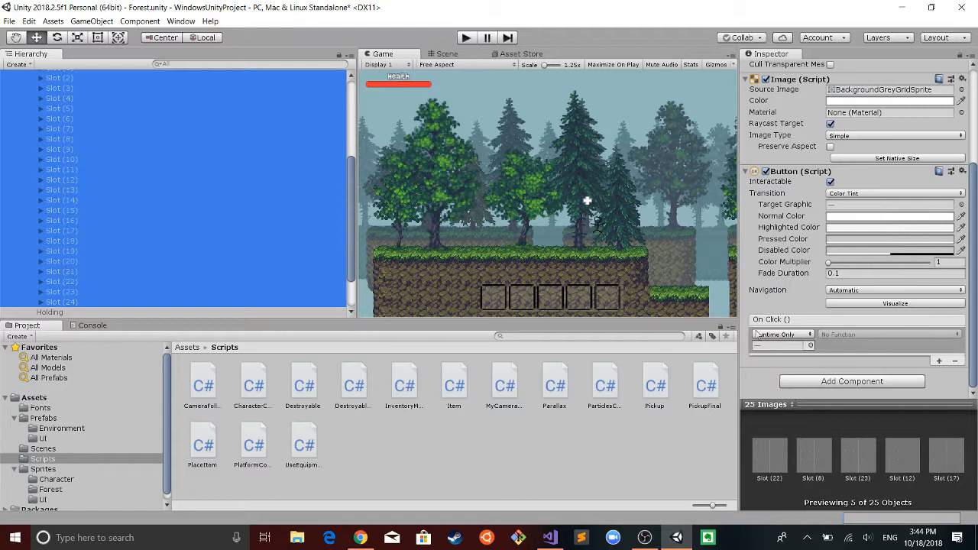
pyautogui.click(810, 344)
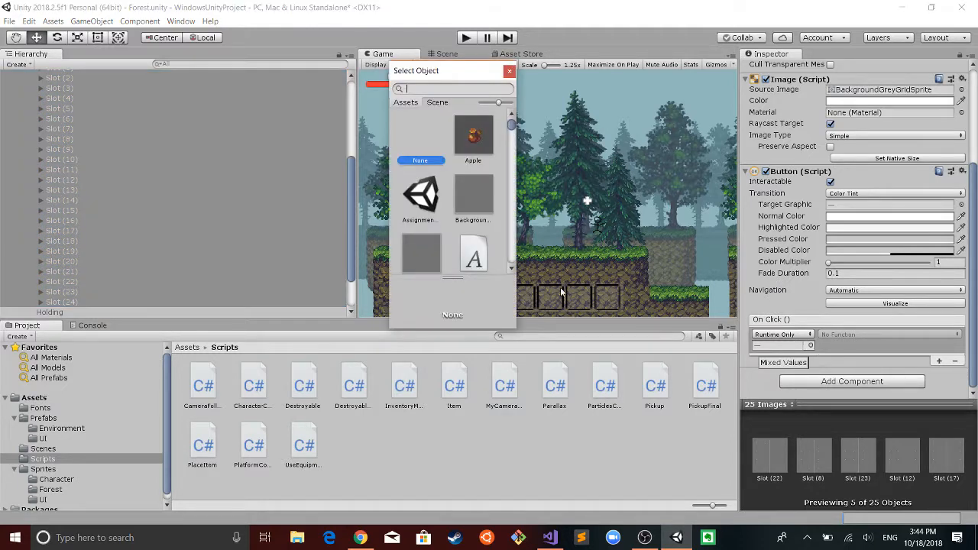
pyautogui.click(430, 103)
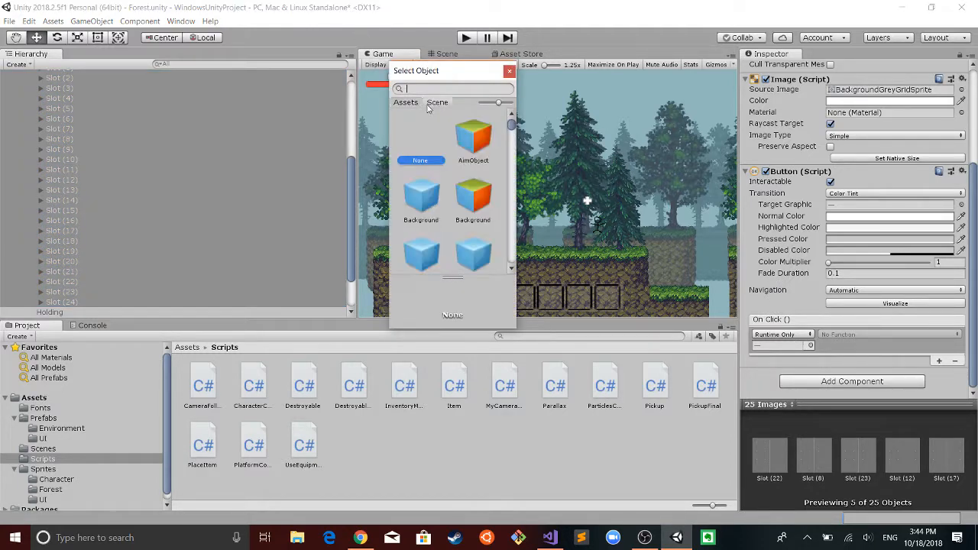
pyautogui.write('woo')
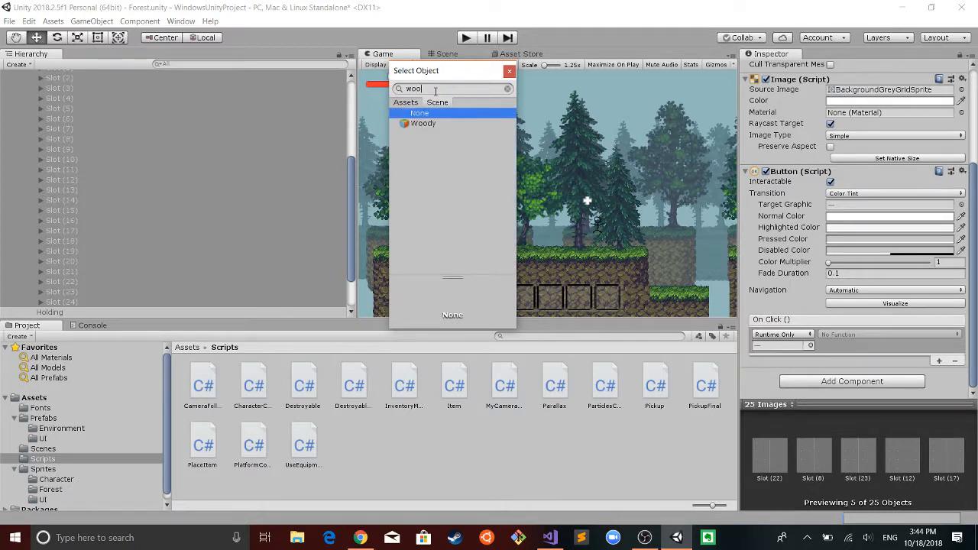
pyautogui.press('Down')
pyautogui.press('Return')
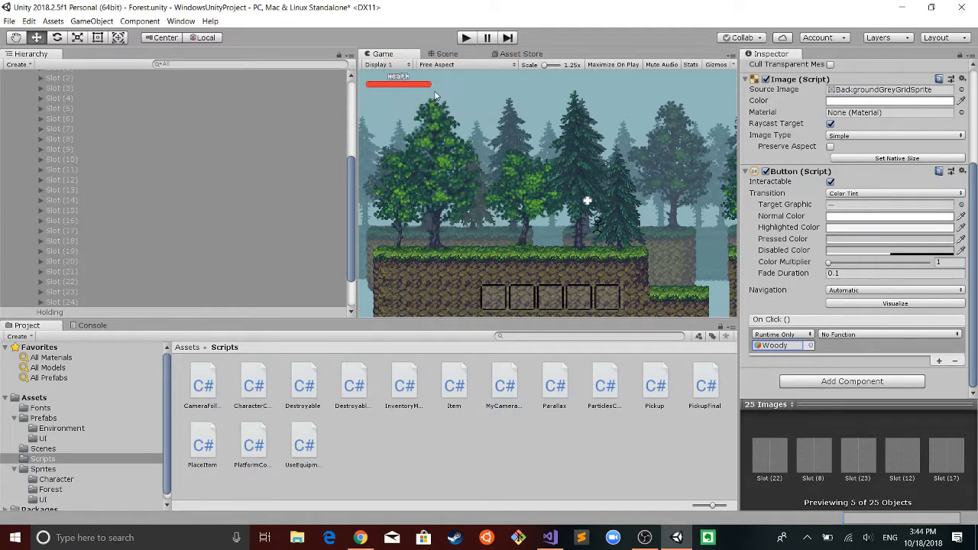
# - Set the On Click function of all selected Backpack Inventory slots to InventoryManager's InventoryClicked (int)
pyautogui.click(840, 333)
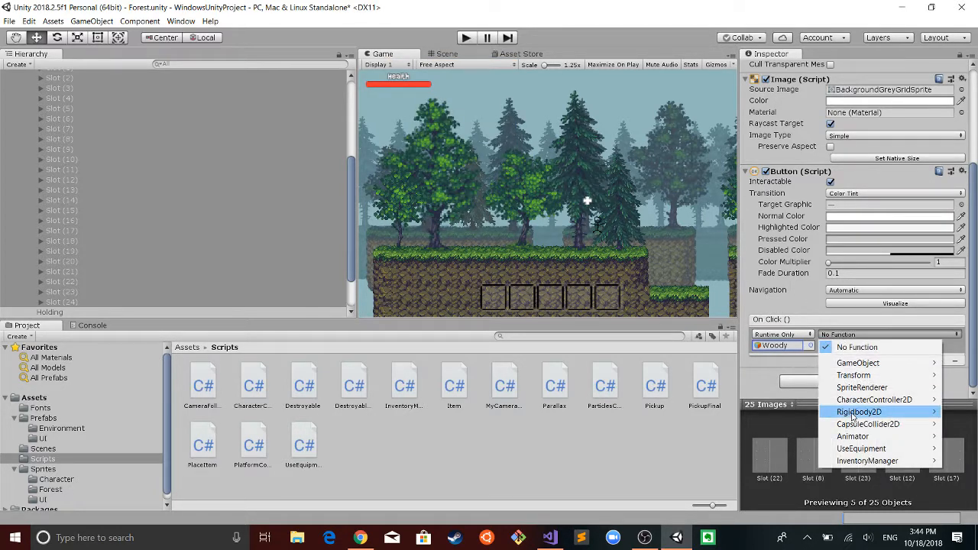
pyautogui.moveTo(866, 462)
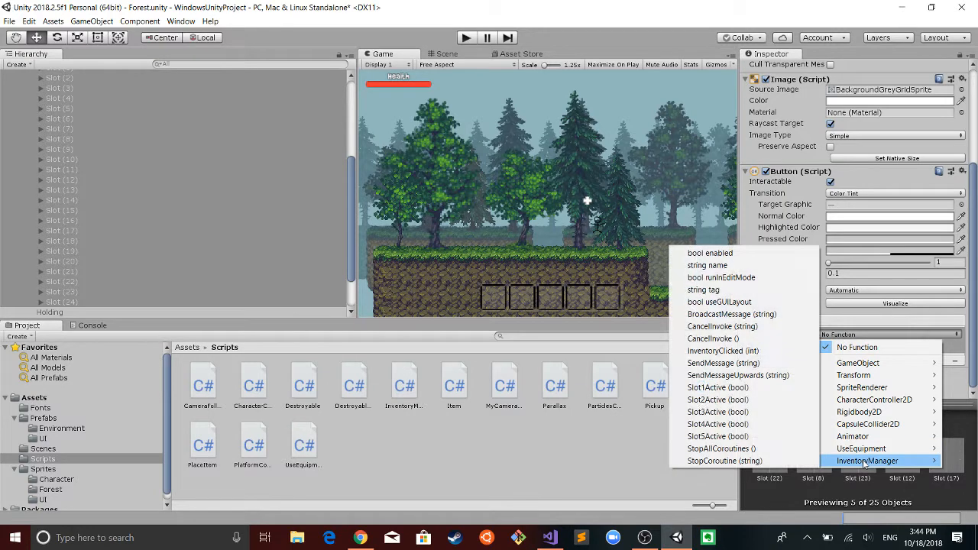
pyautogui.click(753, 351)
pyautogui.click(839, 346)
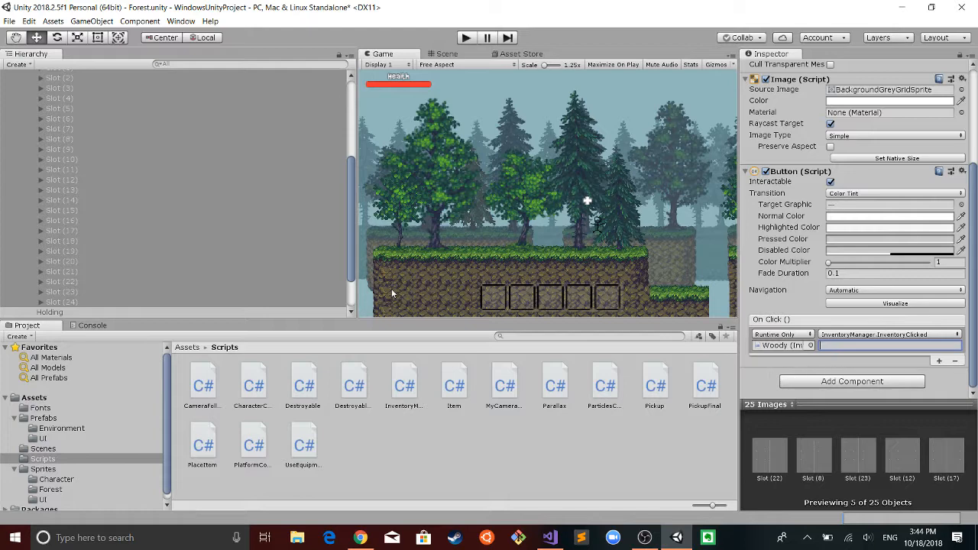
# - Check the InventoryClicked argument of Slot (13) and of the slots from Slot through Slot (5)
pyautogui.click(208, 191)
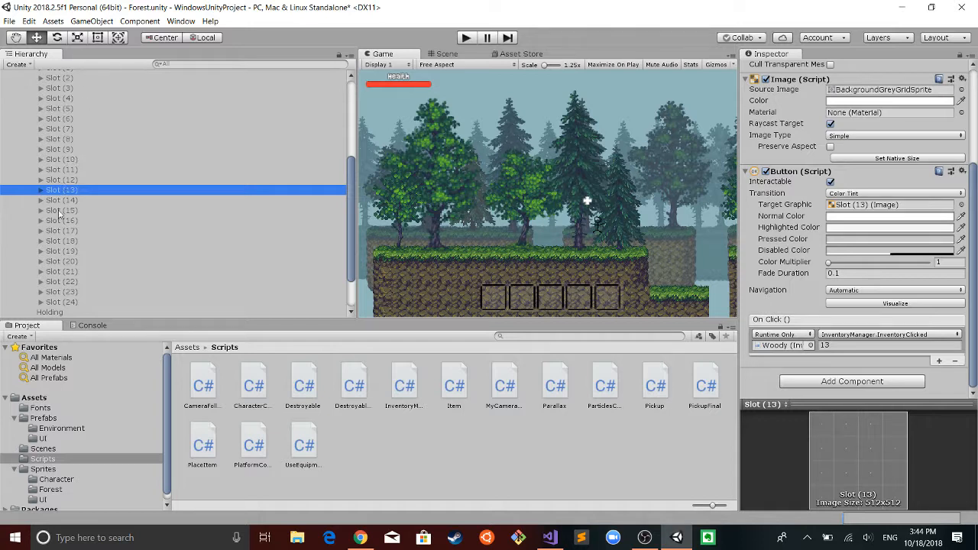
pyautogui.scroll(3, 64, 215)
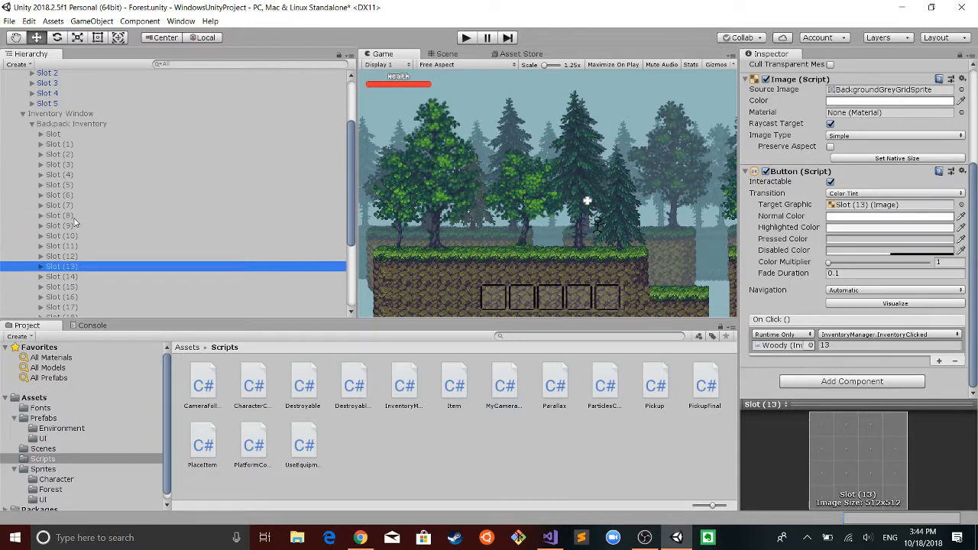
pyautogui.click(54, 138)
pyautogui.click(54, 145)
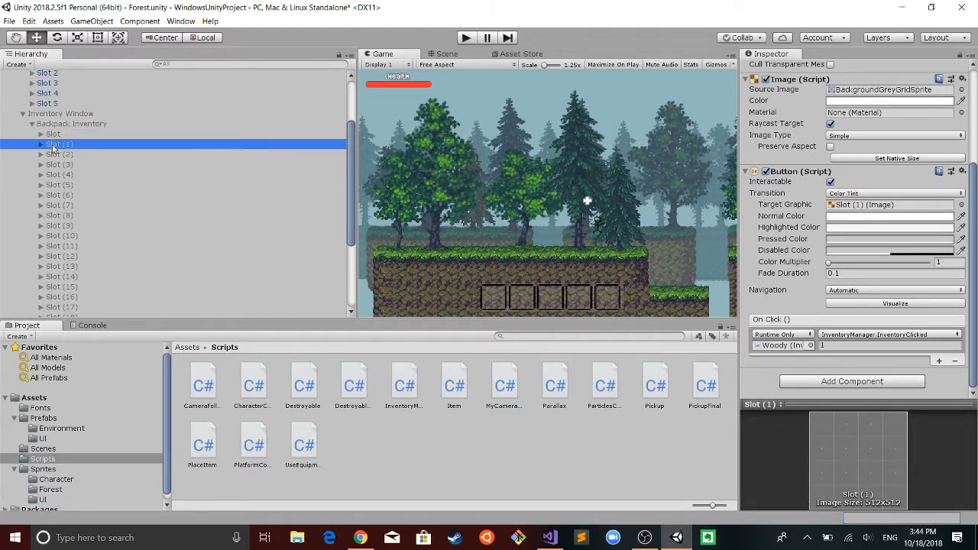
pyautogui.click(55, 156)
pyautogui.click(55, 165)
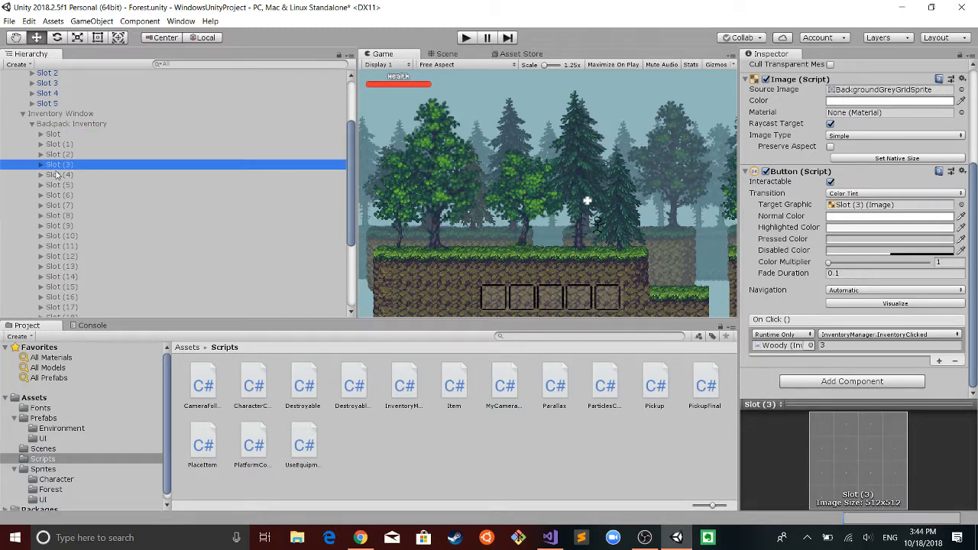
pyautogui.click(58, 175)
pyautogui.click(59, 185)
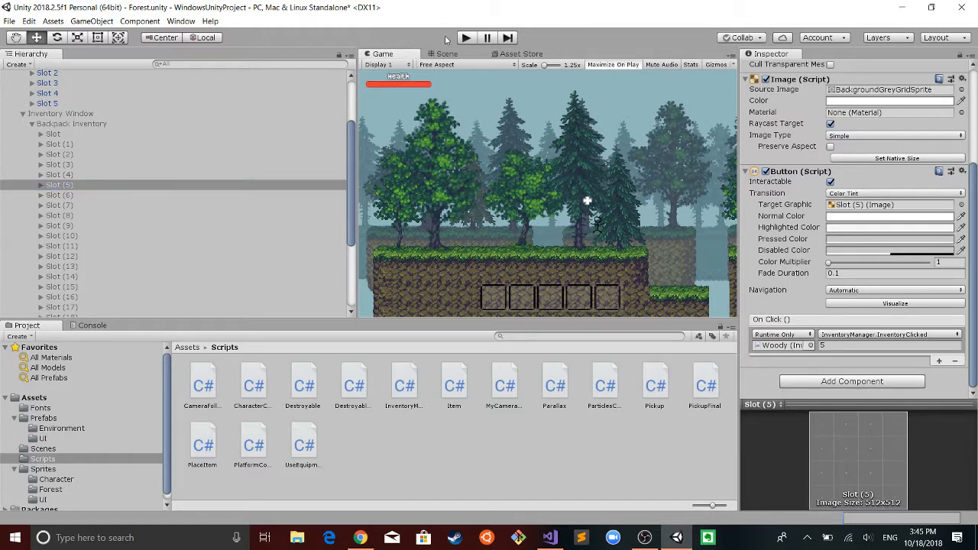
# - Start play mode, destroy the tree beside the character and collect the item it drops
pyautogui.click(464, 38)
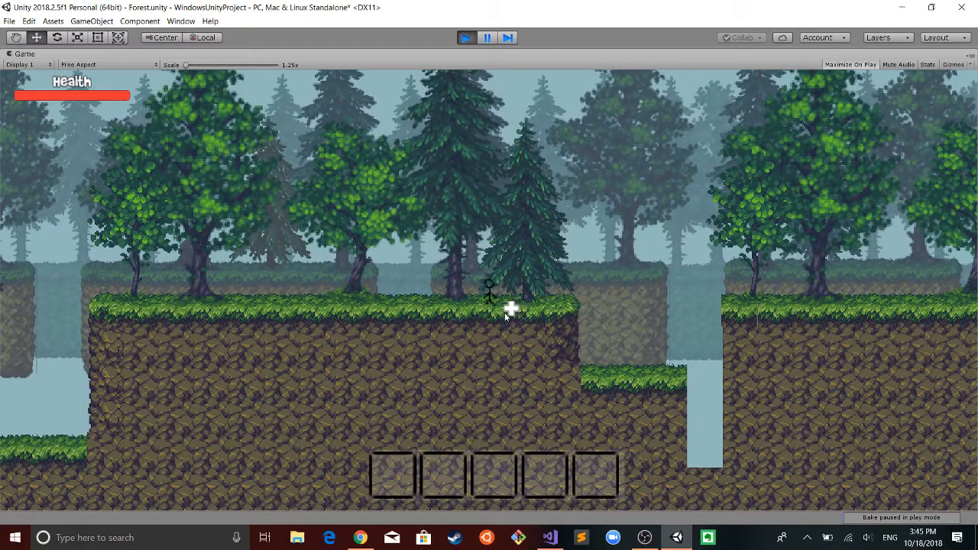
pyautogui.click(431, 287)
pyautogui.click(431, 287)
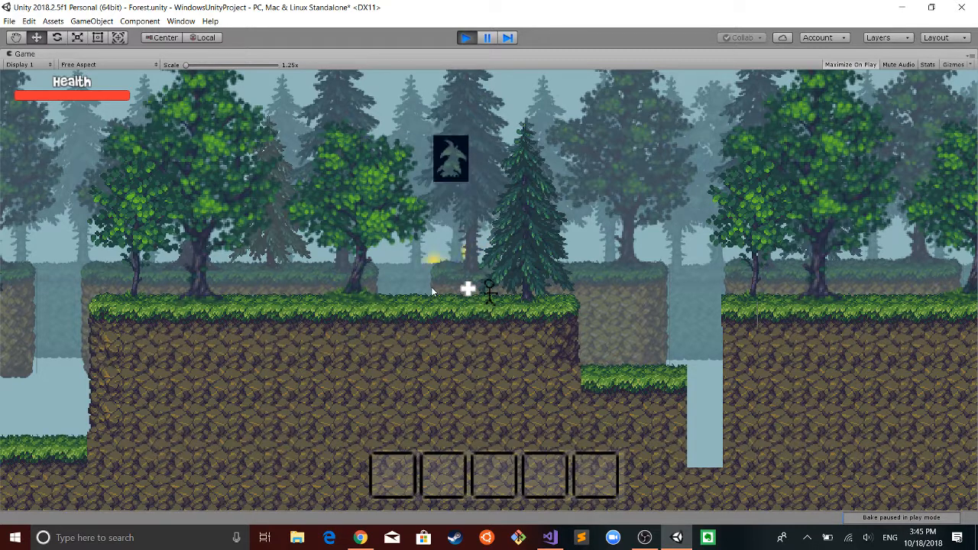
pyautogui.click(430, 289)
pyautogui.click(431, 288)
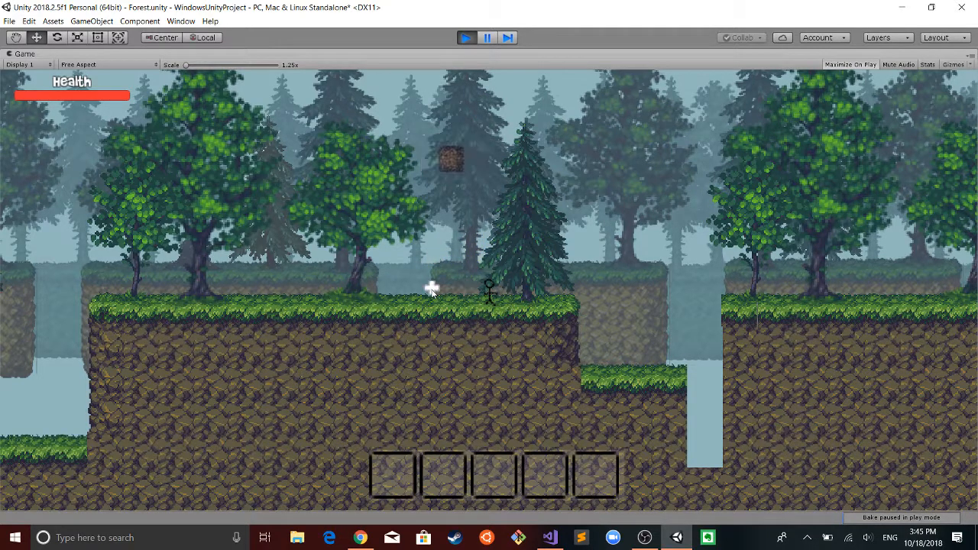
pyautogui.press('a')
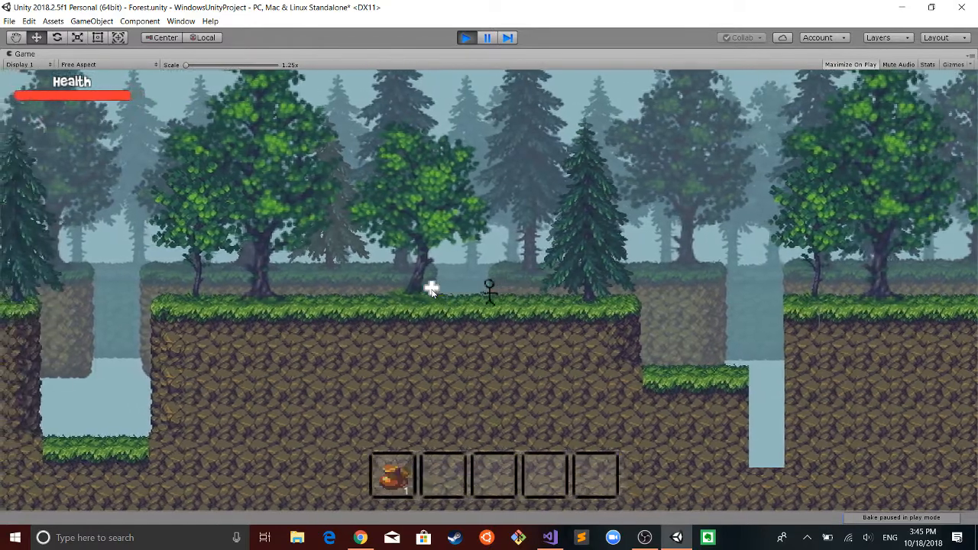
# - Walk the character toward the ledge, destroy the ground block at its edge and collect the dropped item
pyautogui.press('d')
pyautogui.click(551, 313)
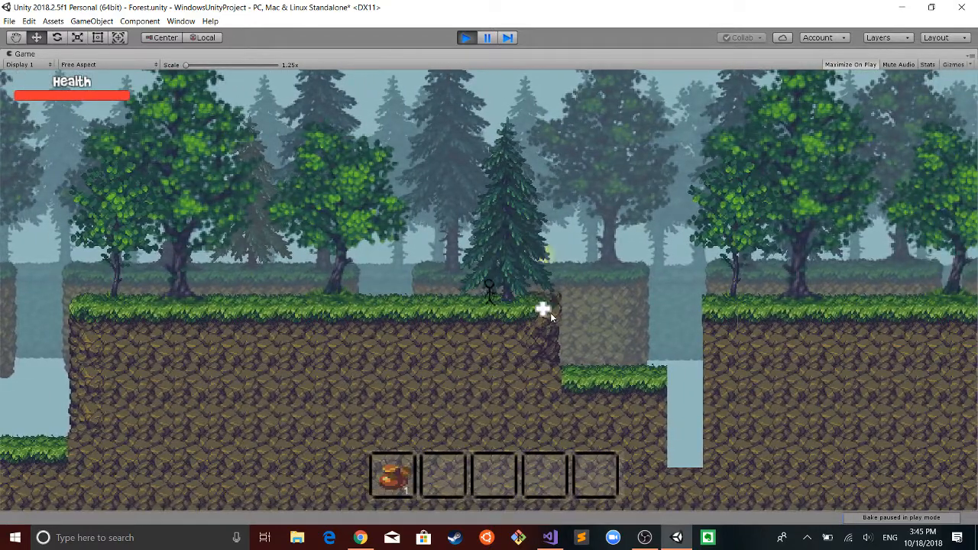
pyautogui.click(550, 313)
pyautogui.click(550, 313)
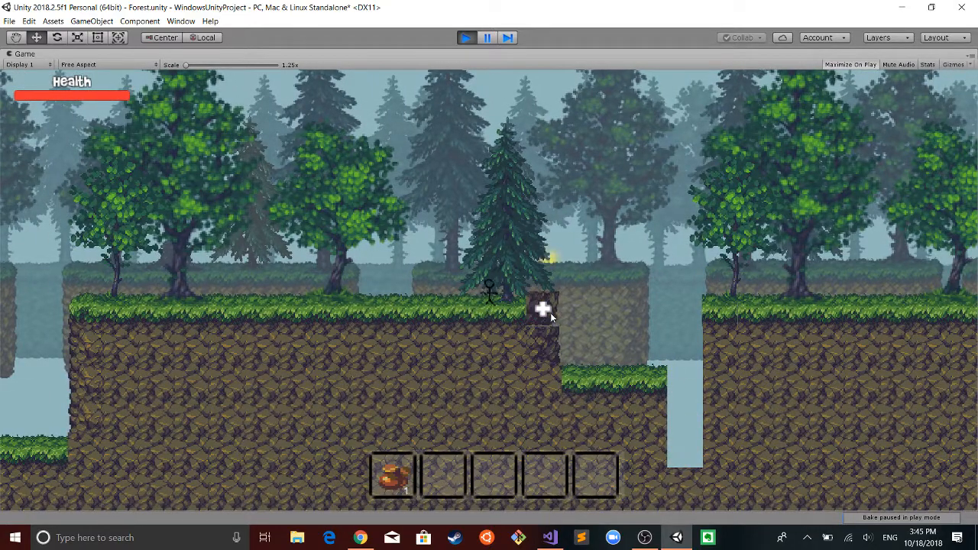
pyautogui.click(551, 313)
pyautogui.press('d')
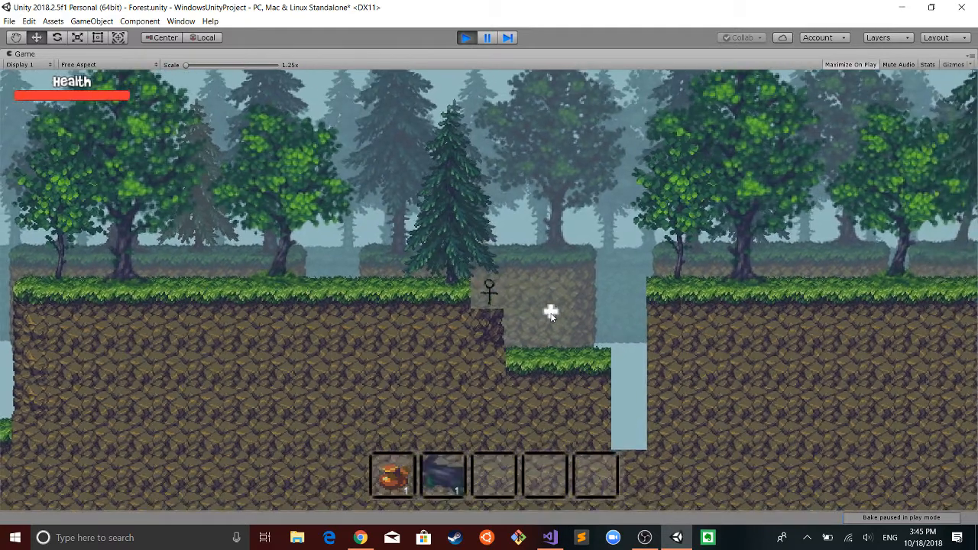
# - Open the backpack inventory in the running game, move both collected items to other slots and close it
pyautogui.press('e')
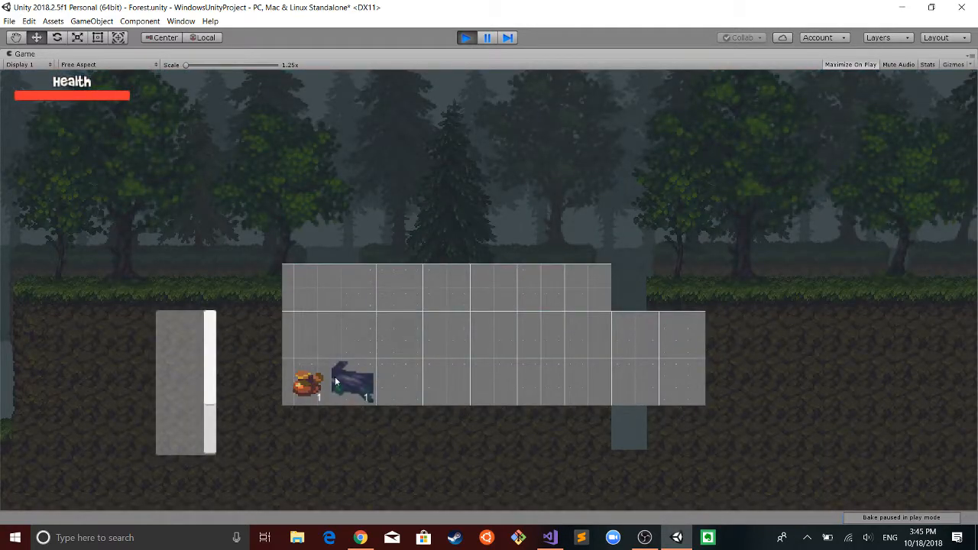
pyautogui.moveTo(325, 386); pyautogui.dragTo(410, 292)
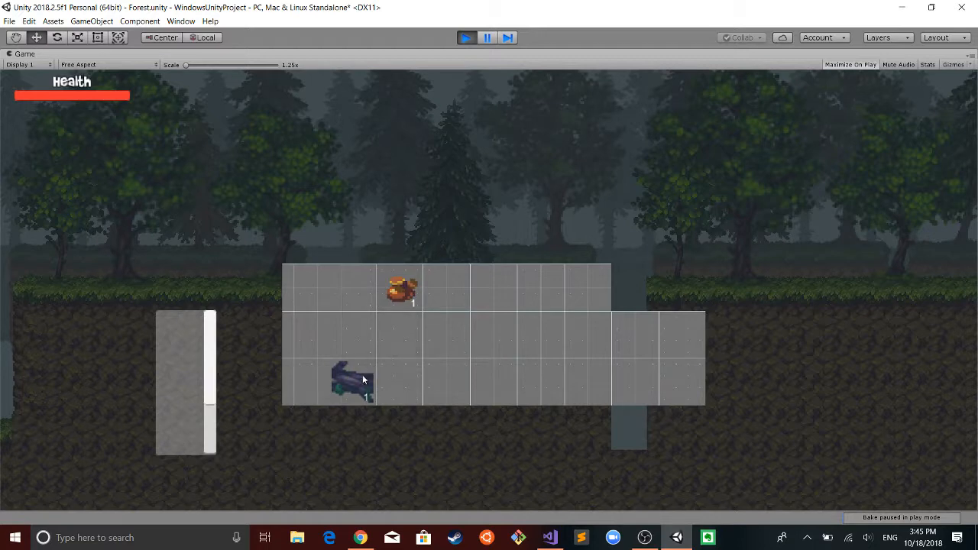
pyautogui.moveTo(363, 377); pyautogui.dragTo(451, 386)
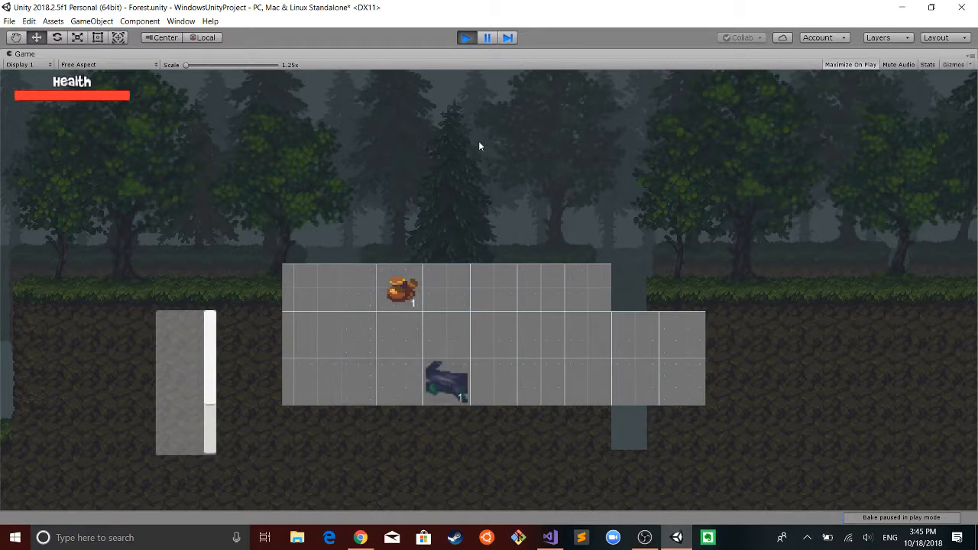
pyautogui.press('i')
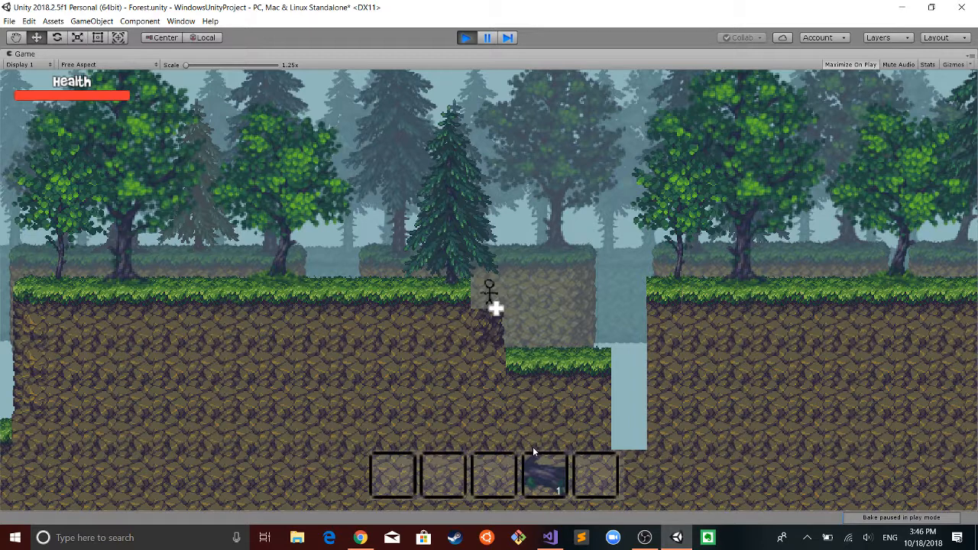
# - Reopen the inventory, move both items back to their original slots and stop play mode
pyautogui.press('i')
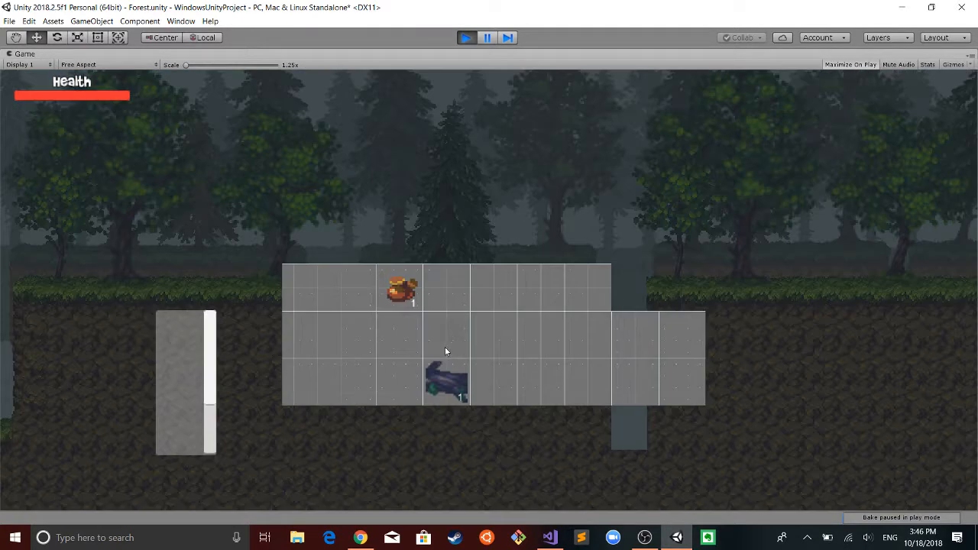
pyautogui.moveTo(416, 293); pyautogui.dragTo(308, 385)
pyautogui.moveTo(441, 382); pyautogui.dragTo(336, 382)
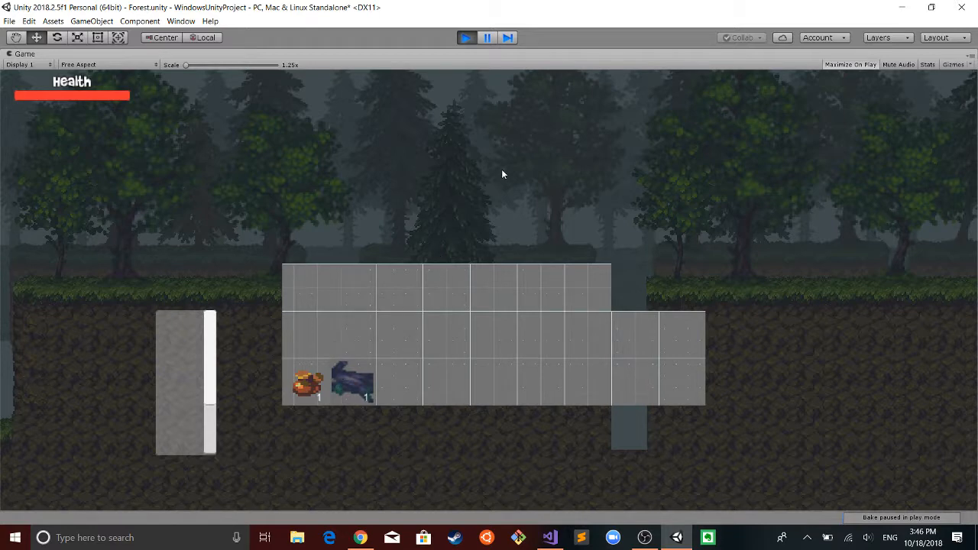
pyautogui.click(465, 38)
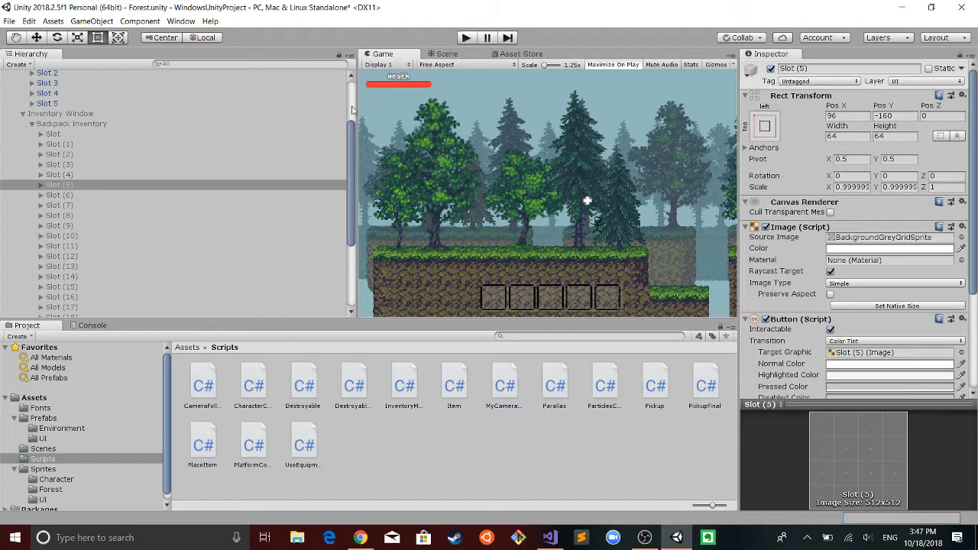
# - Narrow the Hierarchy to enlarge the viewport, and frame Woody in the Scene view
pyautogui.moveTo(357, 111); pyautogui.dragTo(148, 113)
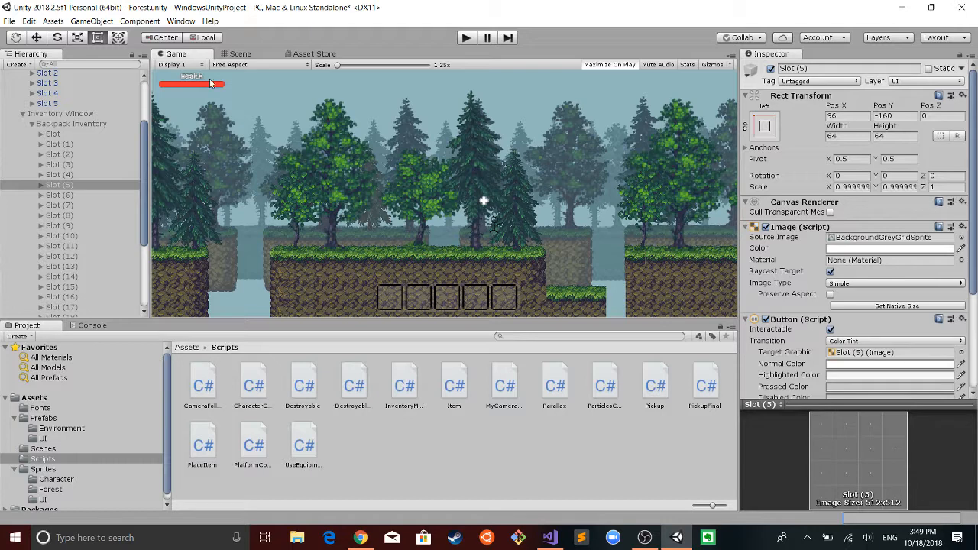
pyautogui.click(241, 55)
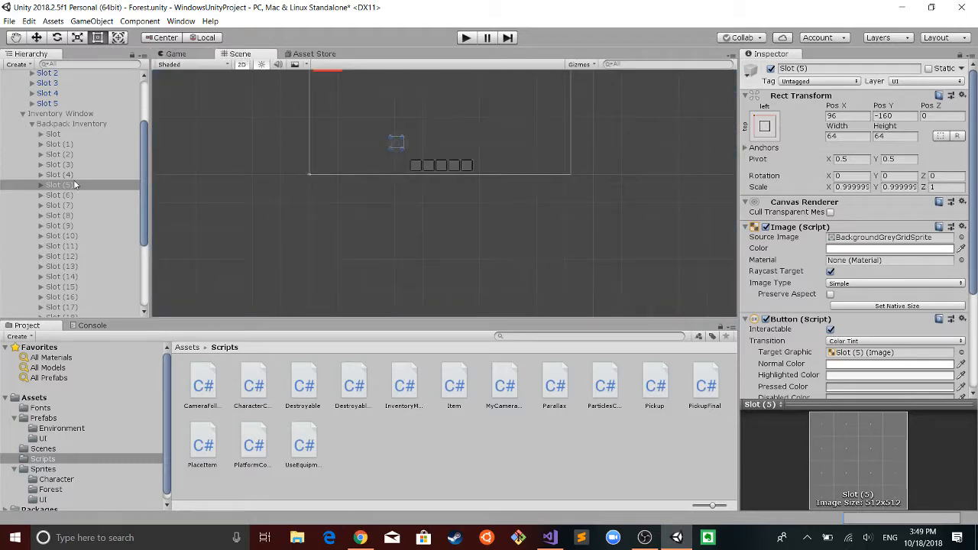
pyautogui.scroll(-5, 45, 290)
pyautogui.doubleClick(42, 313)
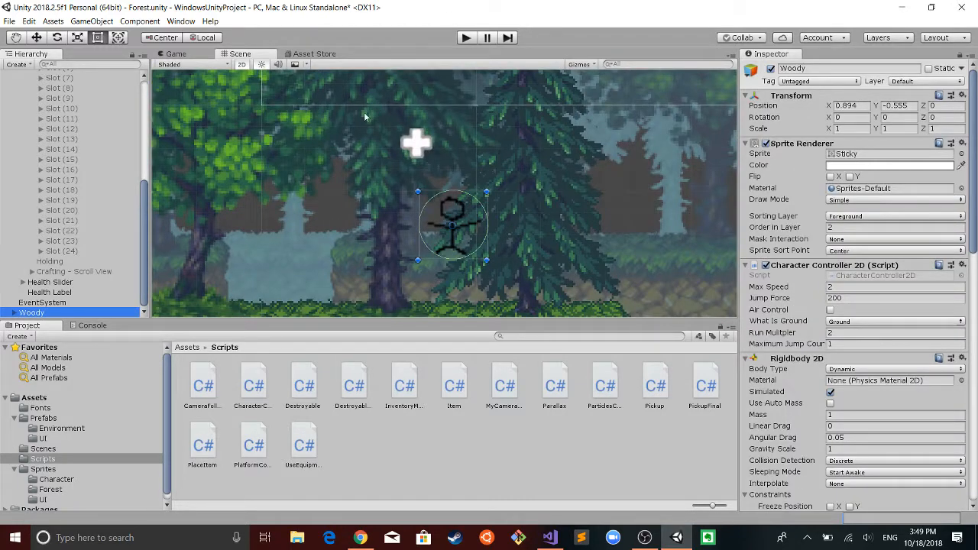
# - Deselect Woody and examine the full extent of the forest level in the Scene view
pyautogui.click(273, 191)
pyautogui.scroll(-5, 273, 191)
pyautogui.scroll(-5, 275, 194)
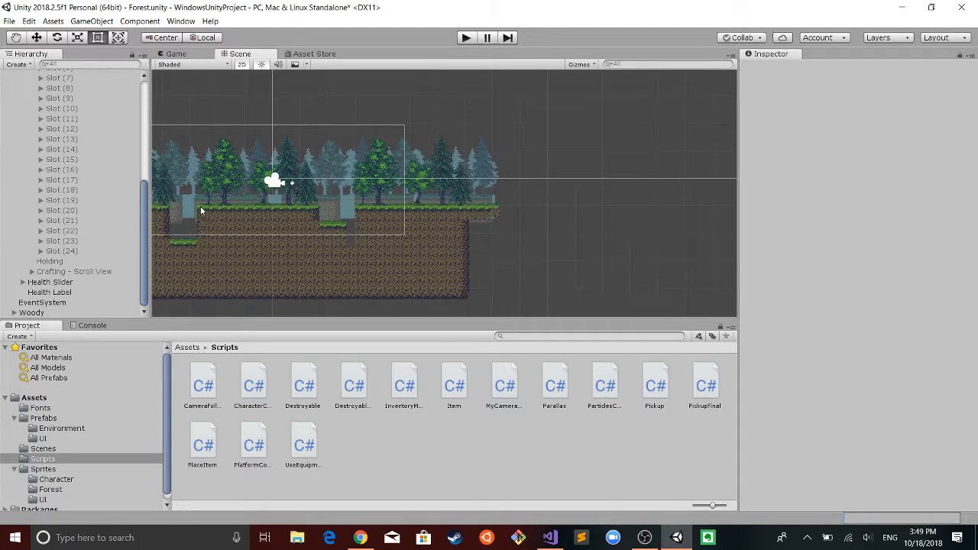
pyautogui.press('Left')
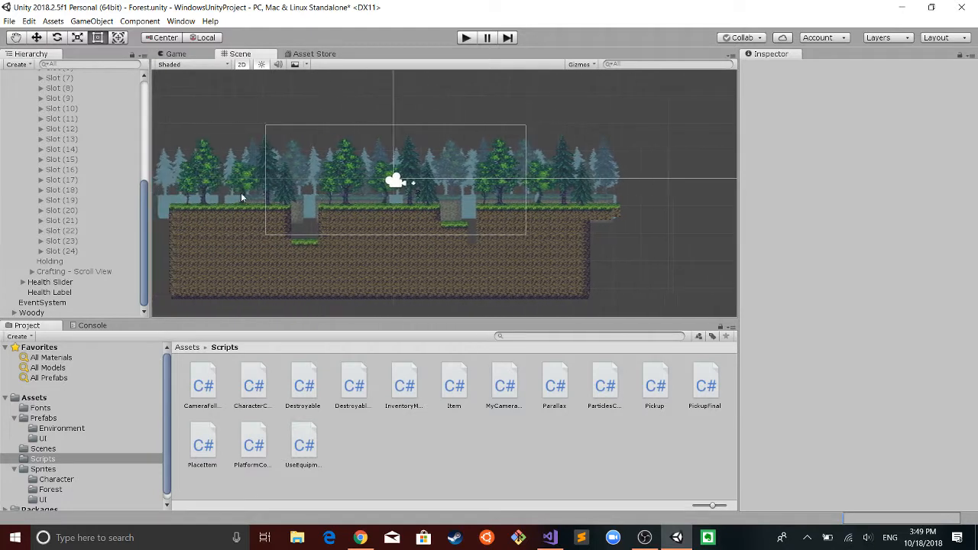
pyautogui.press('Right')
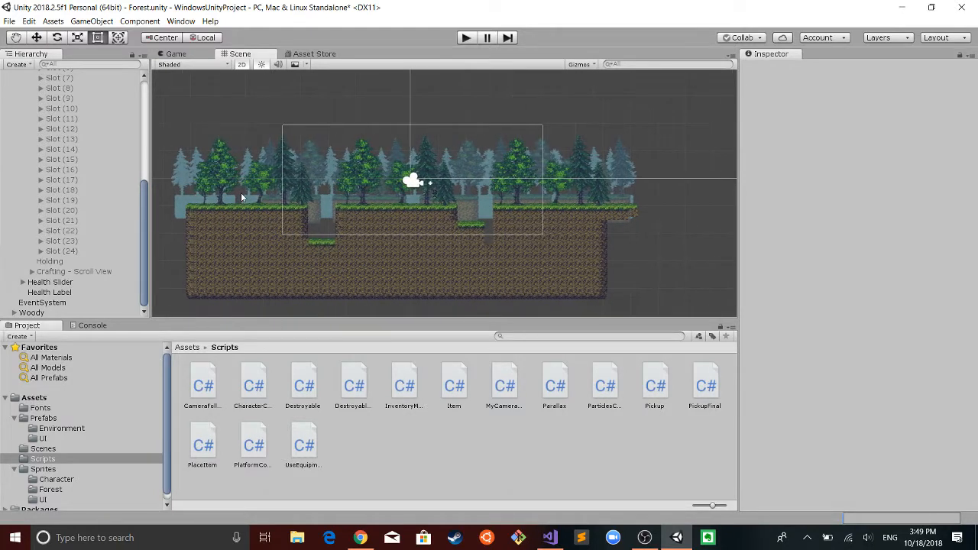
pyautogui.press('Left')
pyautogui.press('Right')
pyautogui.press('Left')
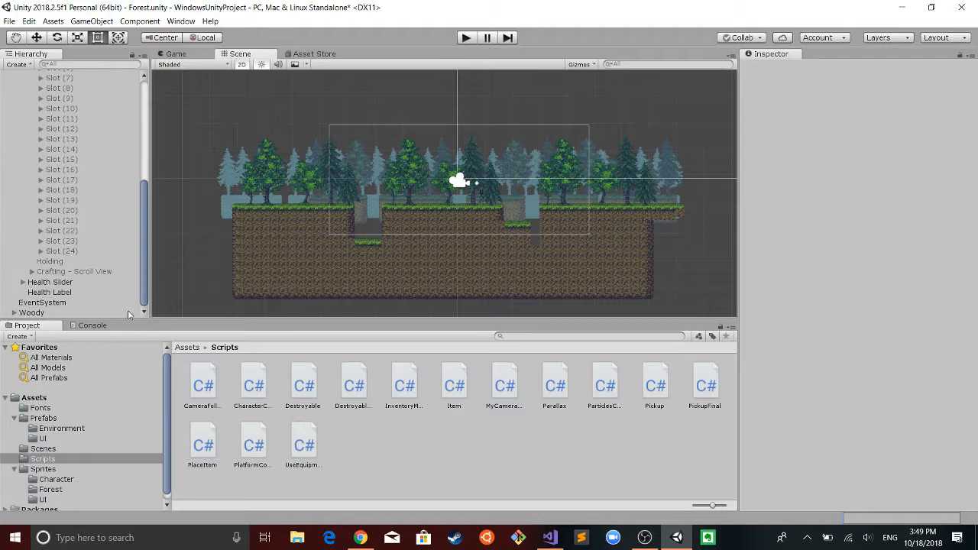
# - Create an empty game object in the scene and name it Startpoint
pyautogui.click(19, 65)
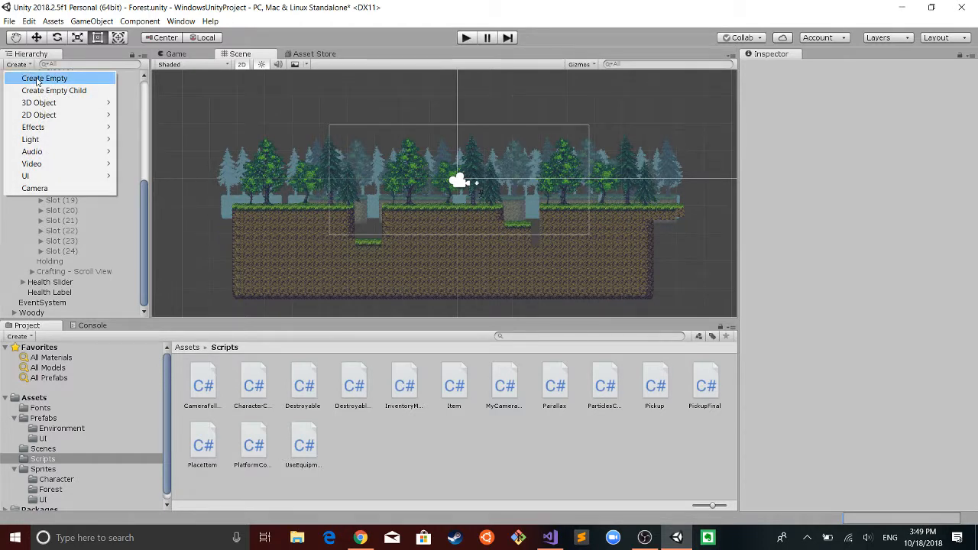
pyautogui.click(49, 79)
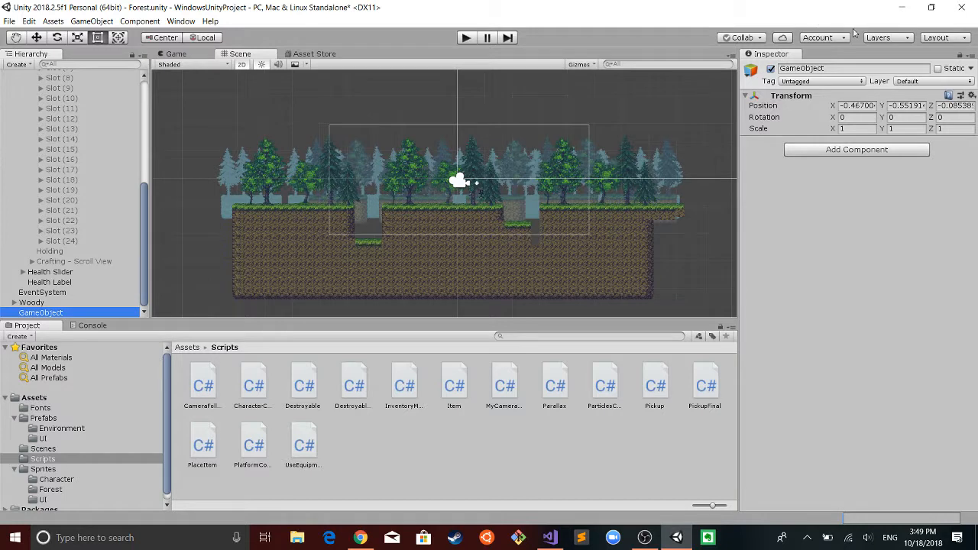
pyautogui.click(848, 68)
pyautogui.write('Sta')
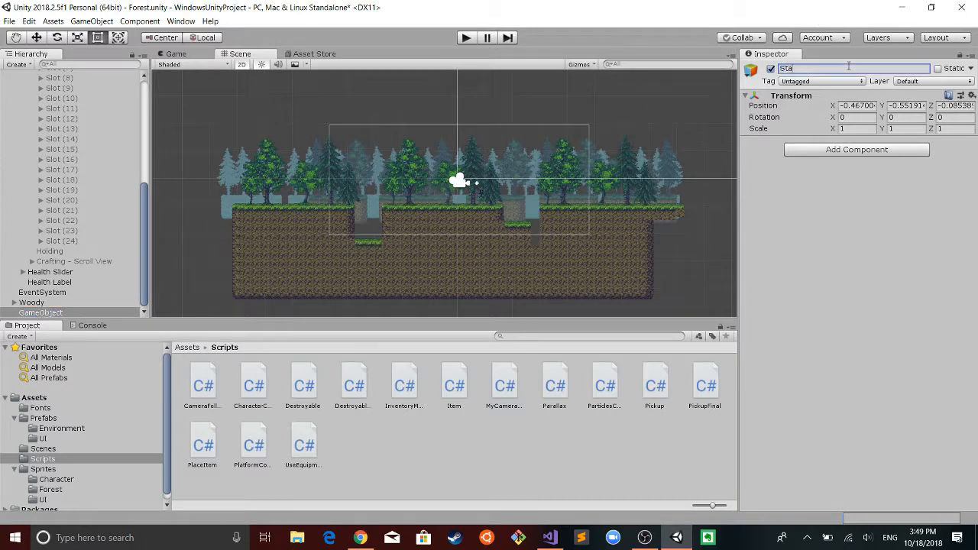
pyautogui.write('rtpoint')
pyautogui.press('Return')
# - Move the Startpoint object horizontally to about X -7.49, near the left end of the forest level
pyautogui.click(48, 312)
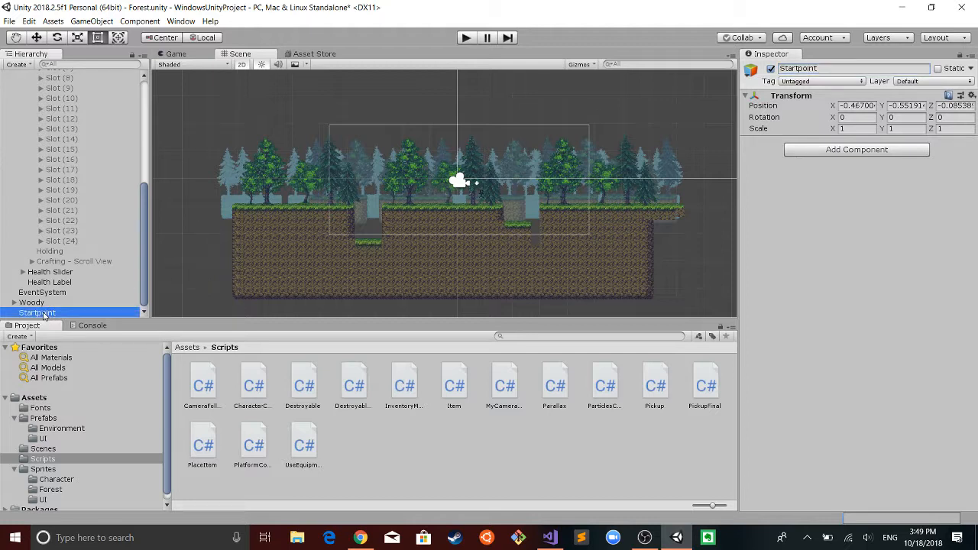
pyautogui.doubleClick(44, 313)
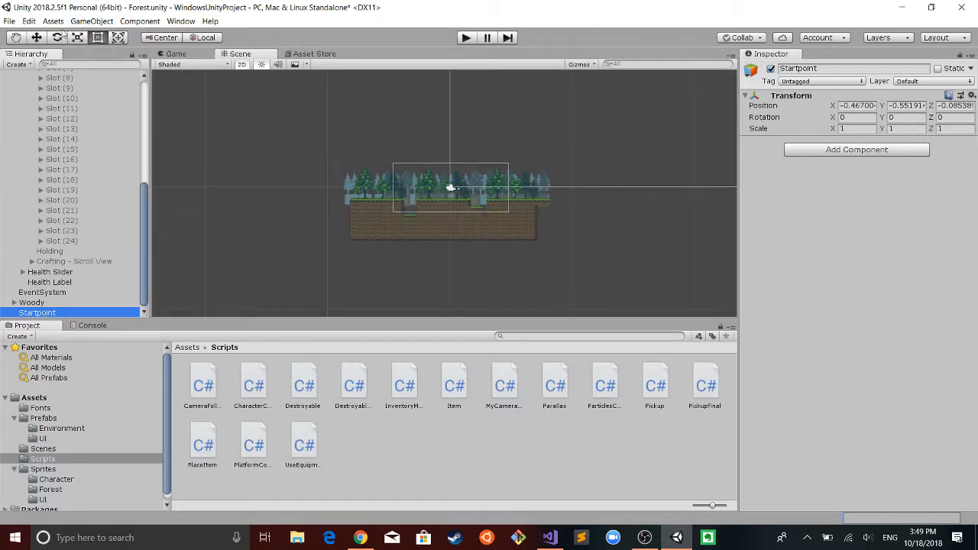
pyautogui.click(37, 38)
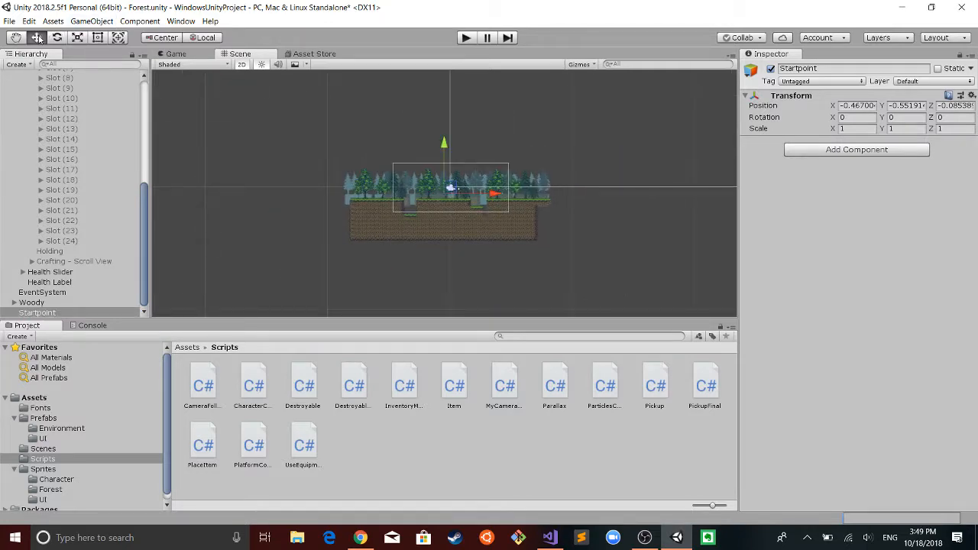
pyautogui.click(45, 313)
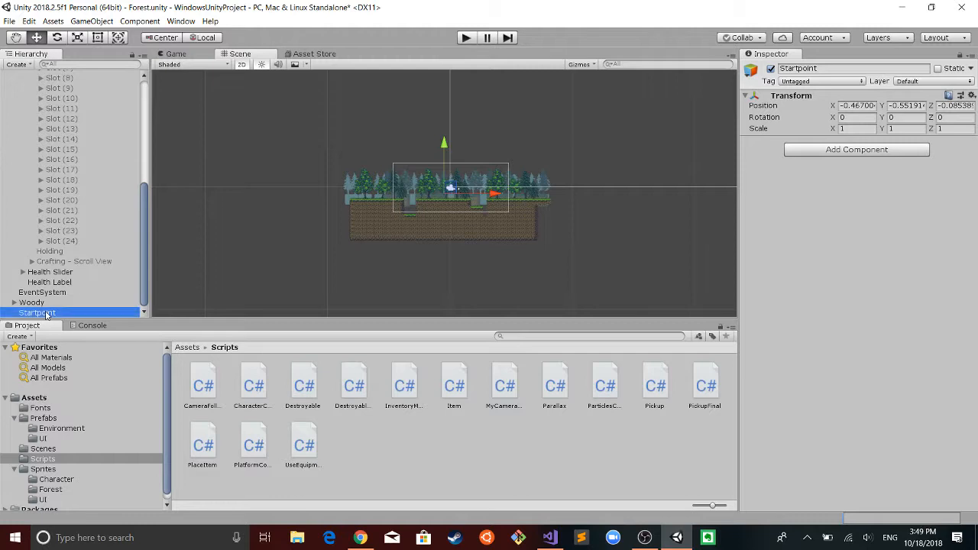
pyautogui.moveTo(483, 194); pyautogui.dragTo(396, 194)
pyautogui.click(341, 158)
pyautogui.scroll(8, 341, 158)
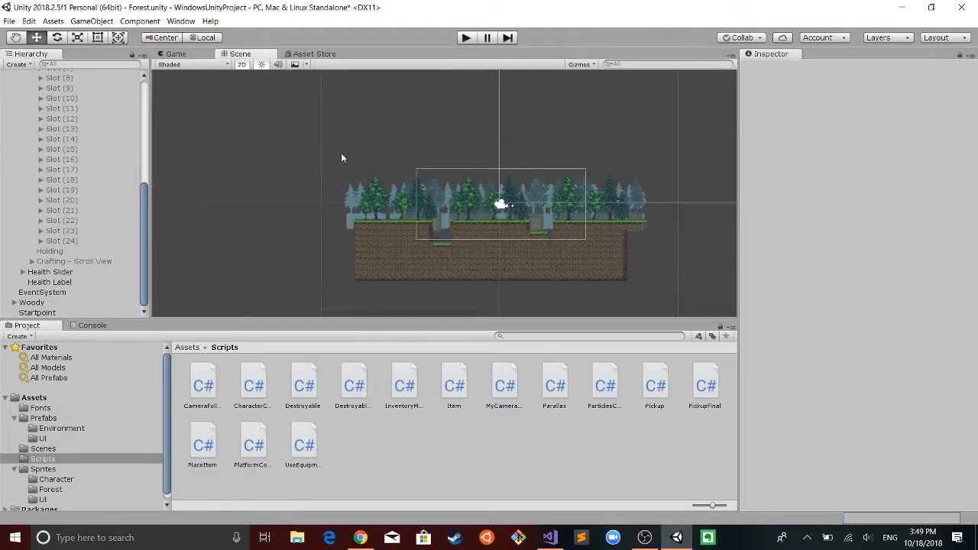
pyautogui.scroll(5, 330, 205)
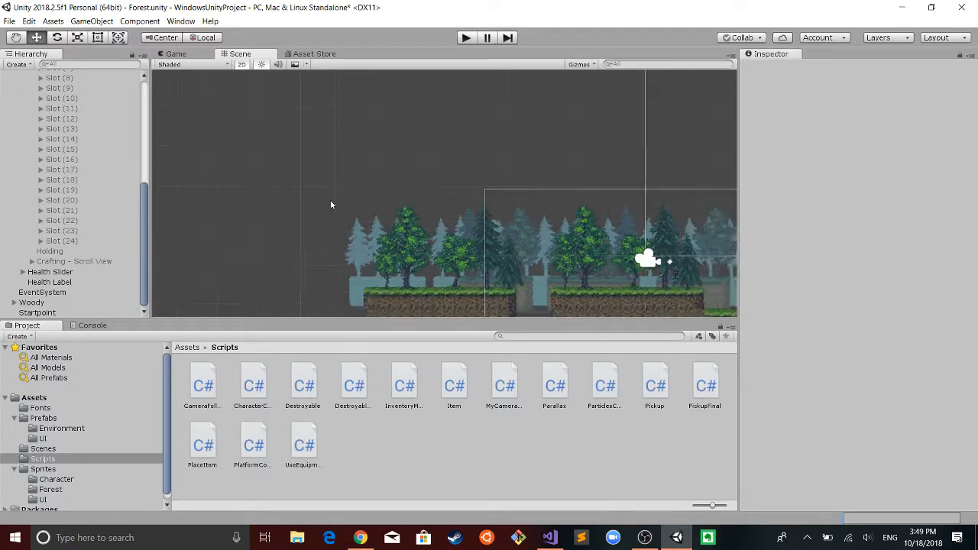
# - Lower Startpoint to about Y -0.82, close to the grass surface, and check its place in the level
pyautogui.click(57, 313)
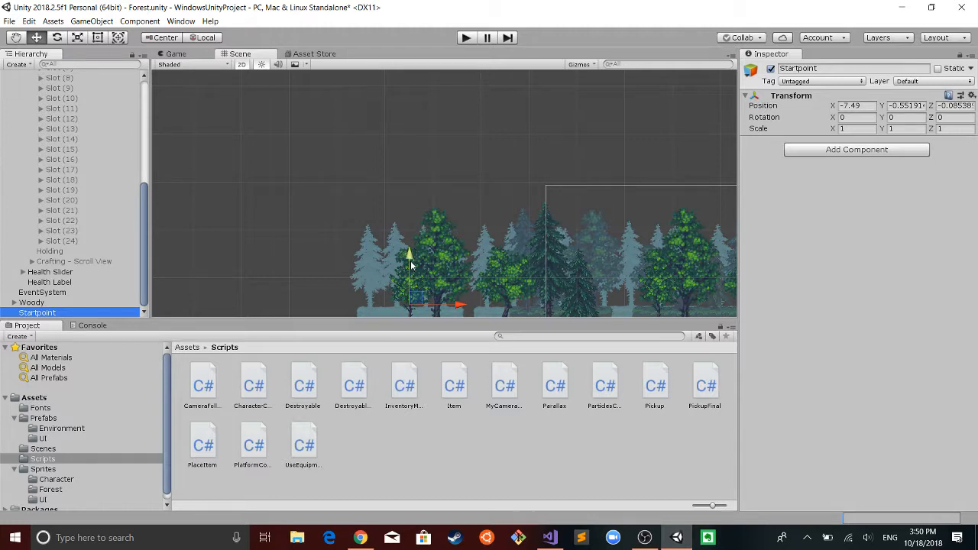
pyautogui.moveTo(410, 260); pyautogui.dragTo(410, 274)
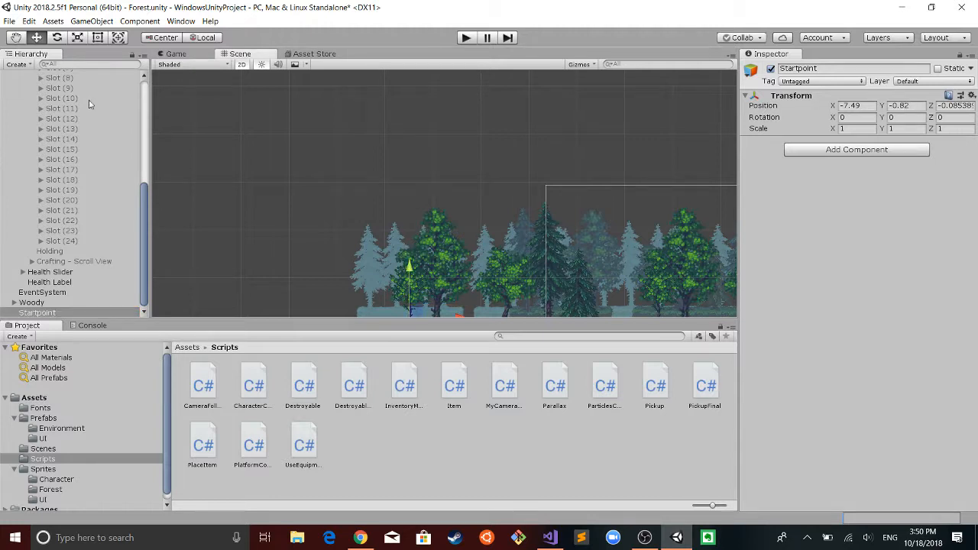
pyautogui.click(15, 38)
pyautogui.moveTo(299, 223); pyautogui.dragTo(316, 104)
pyautogui.click(38, 314)
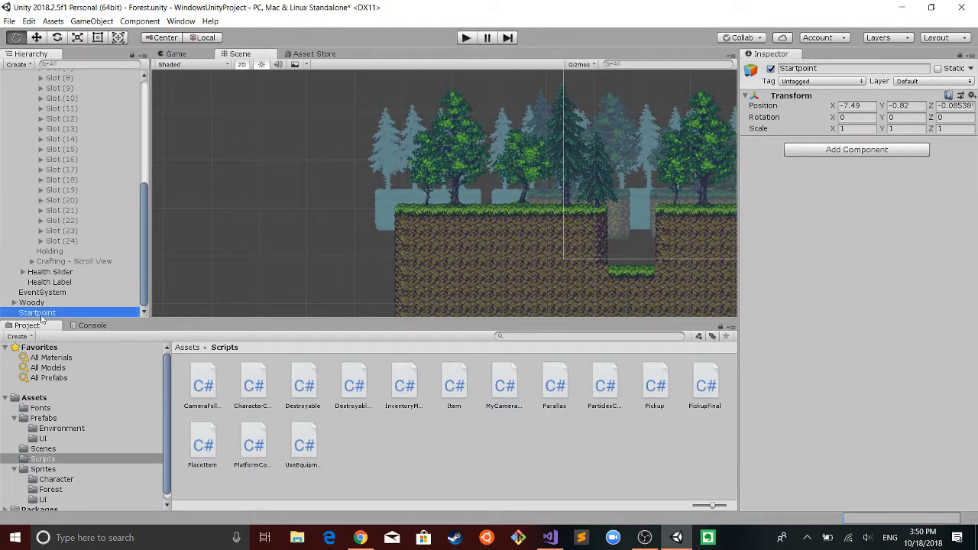
pyautogui.doubleClick(38, 313)
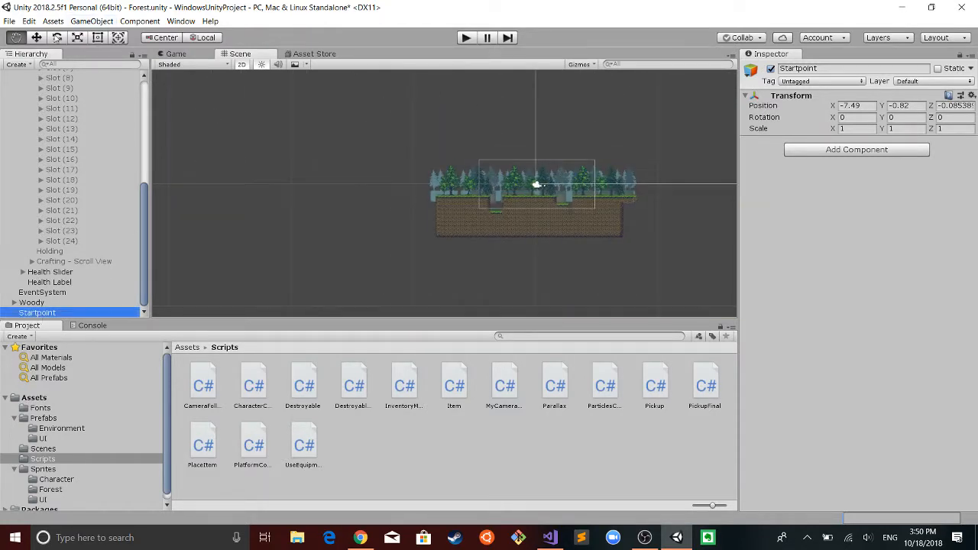
pyautogui.scroll(3, 233, 143)
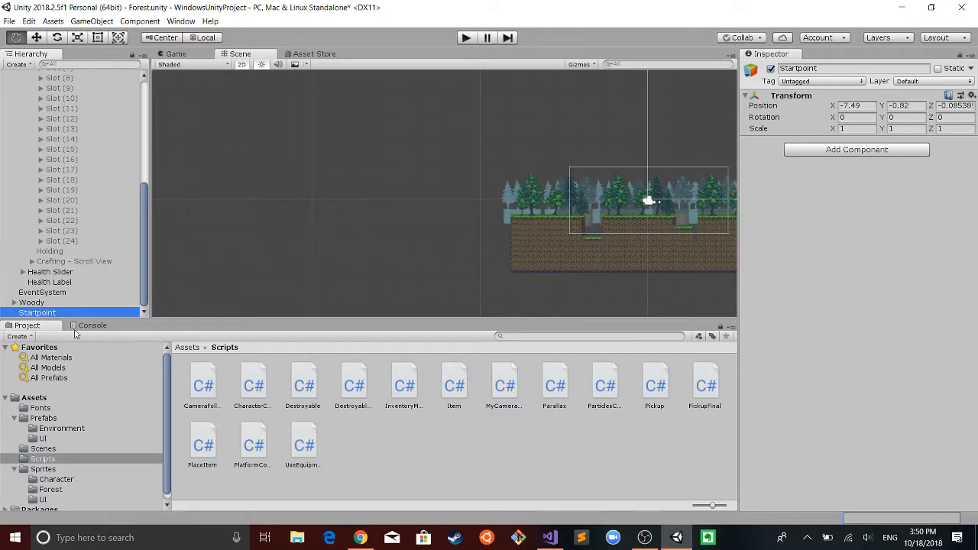
# - Assign the yellow label icon to Startpoint to mark it in the Scene view
pyautogui.click(35, 37)
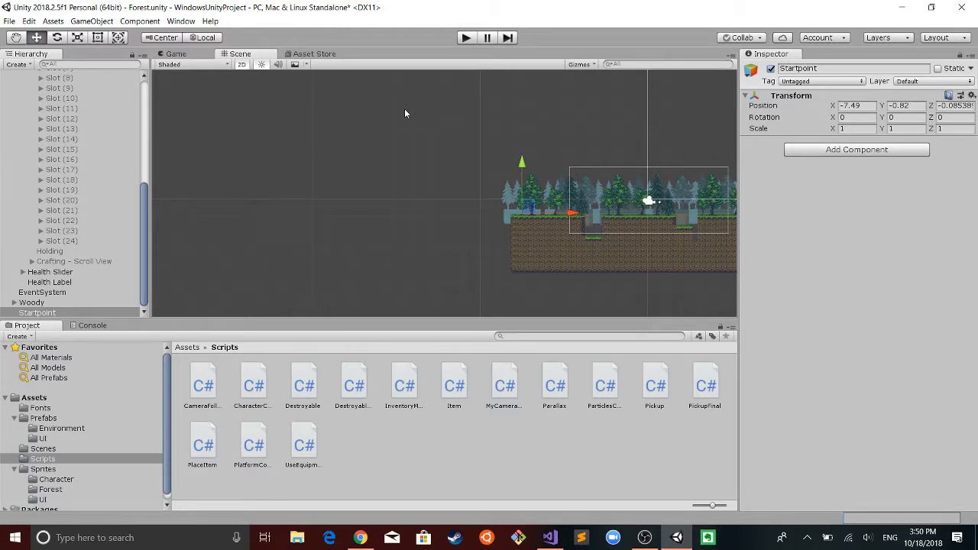
pyautogui.click(751, 72)
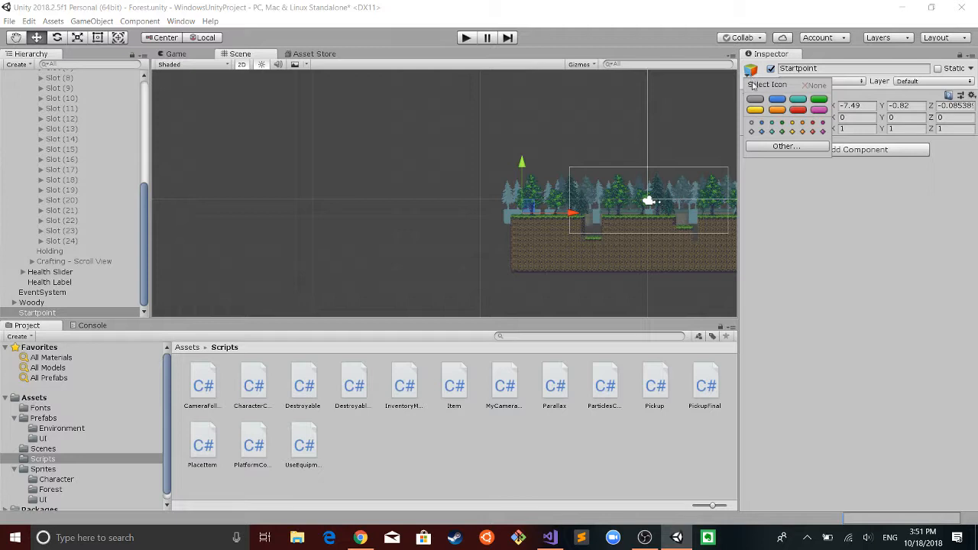
pyautogui.click(754, 110)
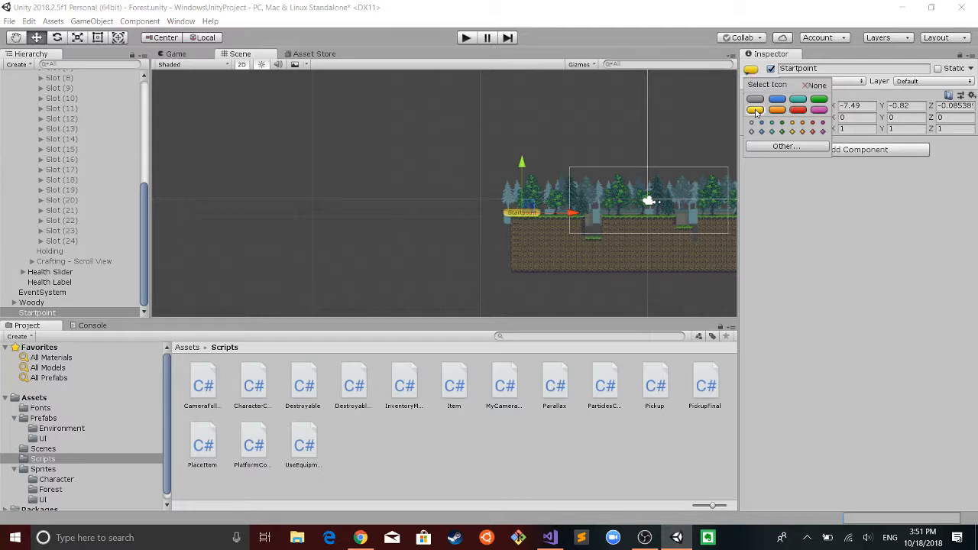
pyautogui.click(481, 158)
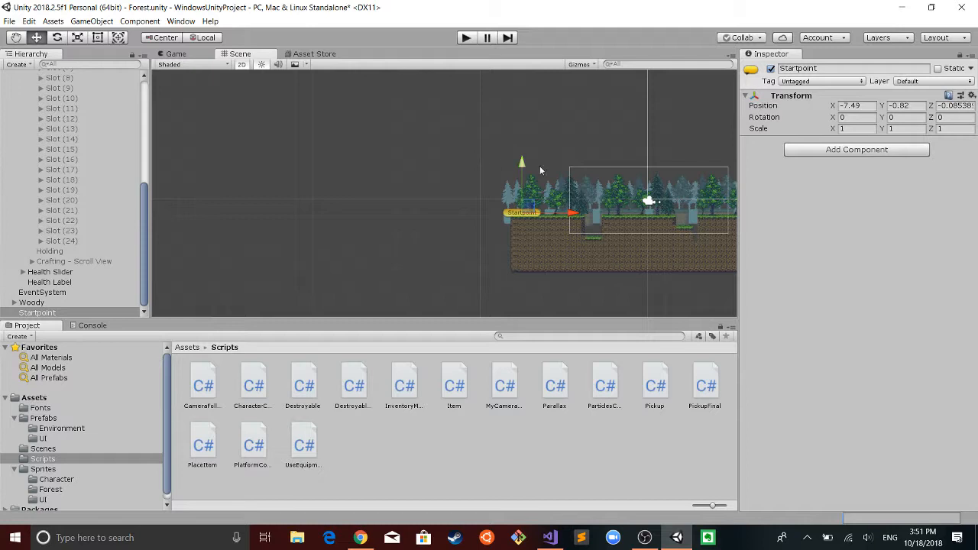
# - Reposition Startpoint at about X -7.41, Y -0.55, just above the ground at the level's left end
pyautogui.moveTo(543, 213); pyautogui.dragTo(514, 185)
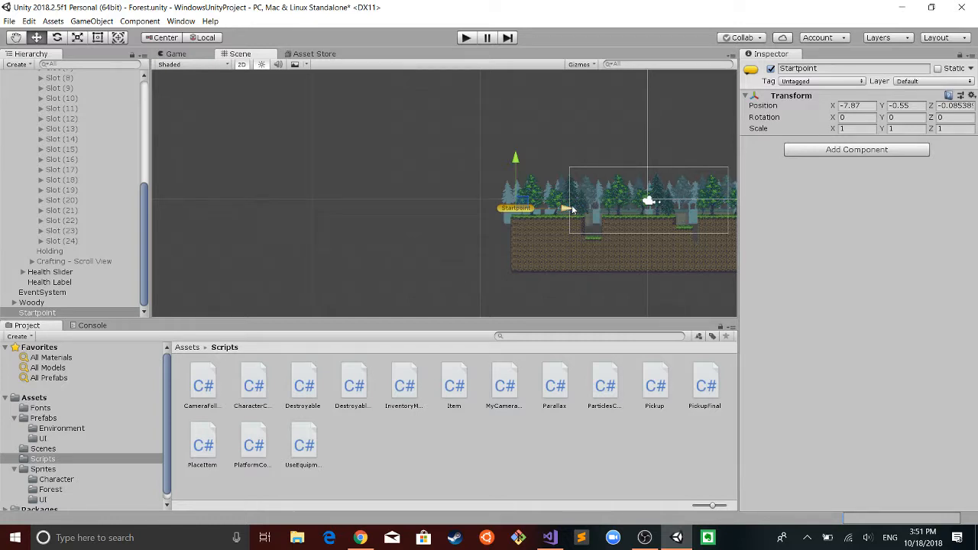
pyautogui.moveTo(572, 210); pyautogui.dragTo(581, 212)
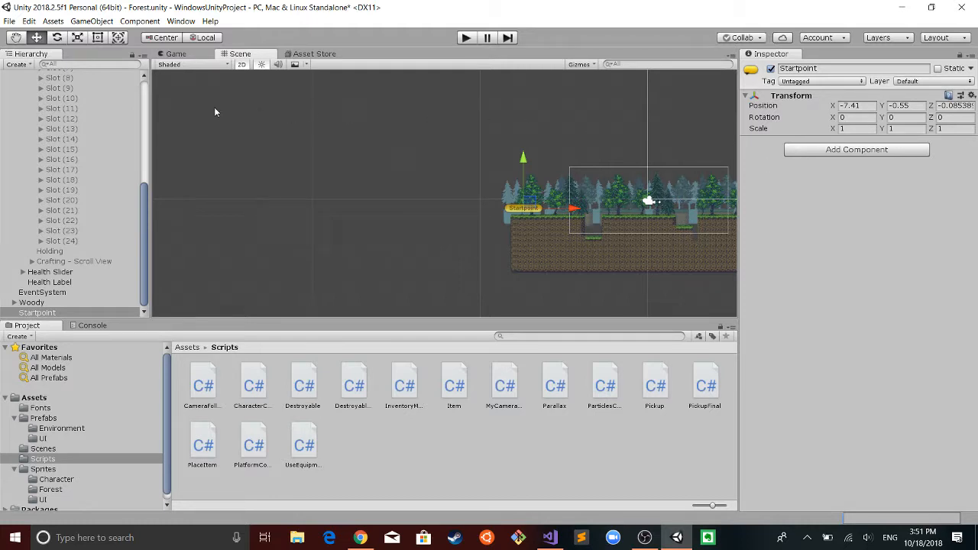
pyautogui.click(38, 315)
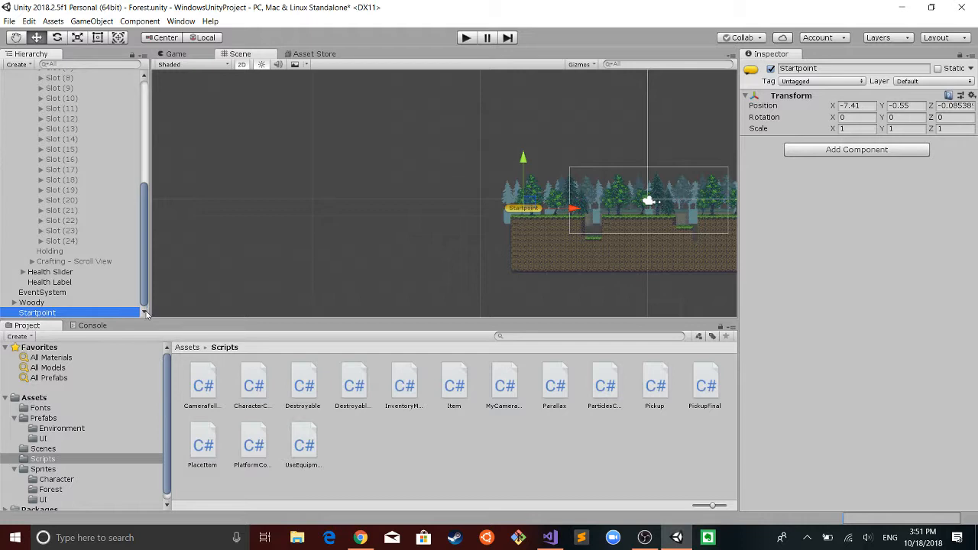
# - Examine the components attached to Woody, from the Sprite Renderer down to the Inventory Manager script
pyautogui.click(34, 303)
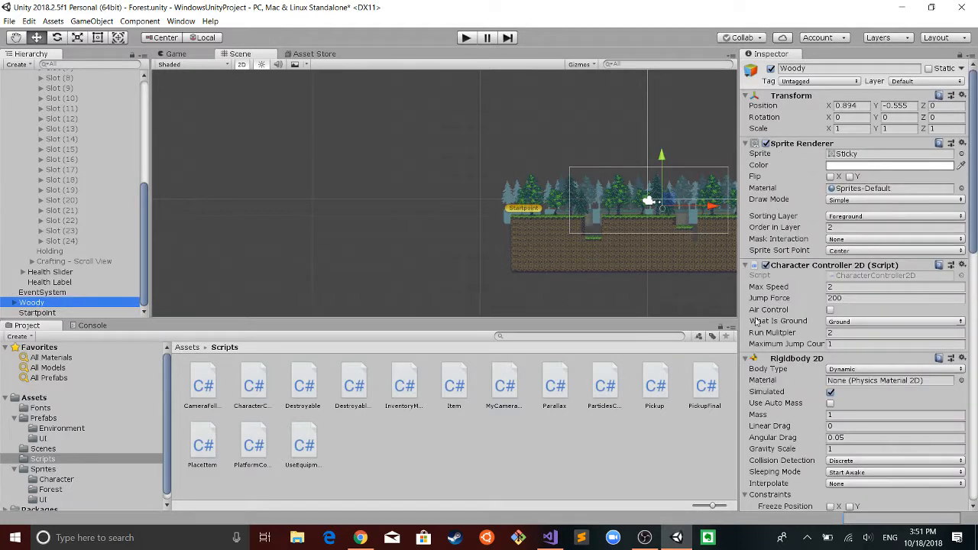
pyautogui.scroll(-3, 828, 334)
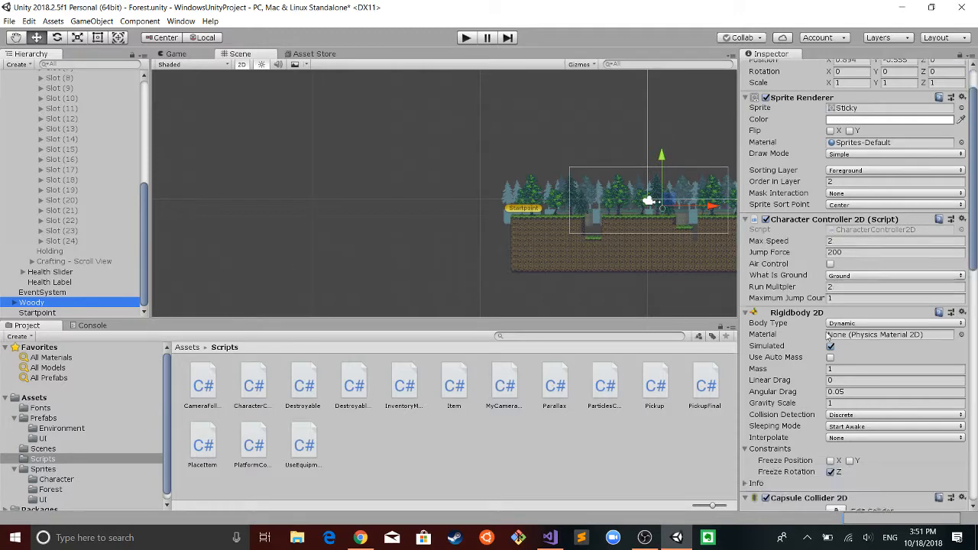
pyautogui.scroll(-10, 828, 335)
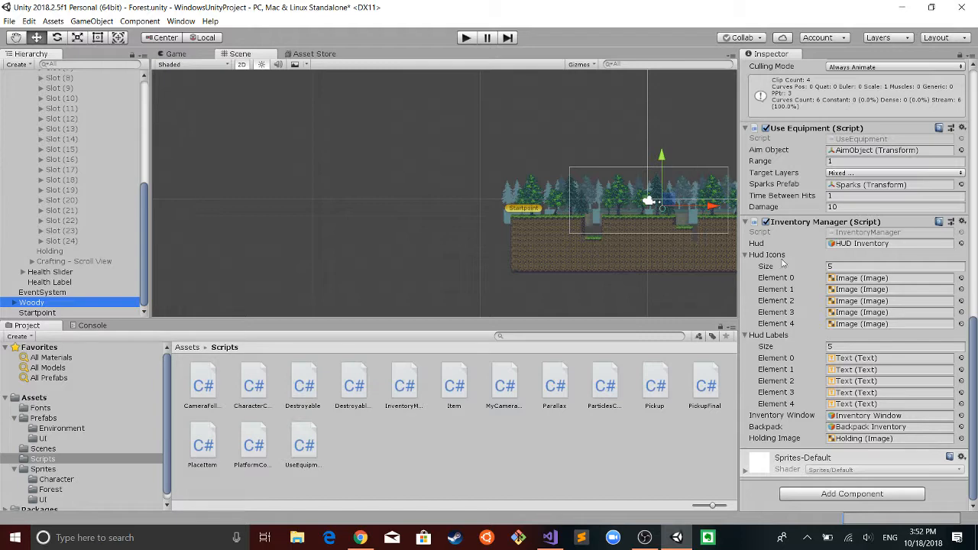
pyautogui.scroll(5, 786, 181)
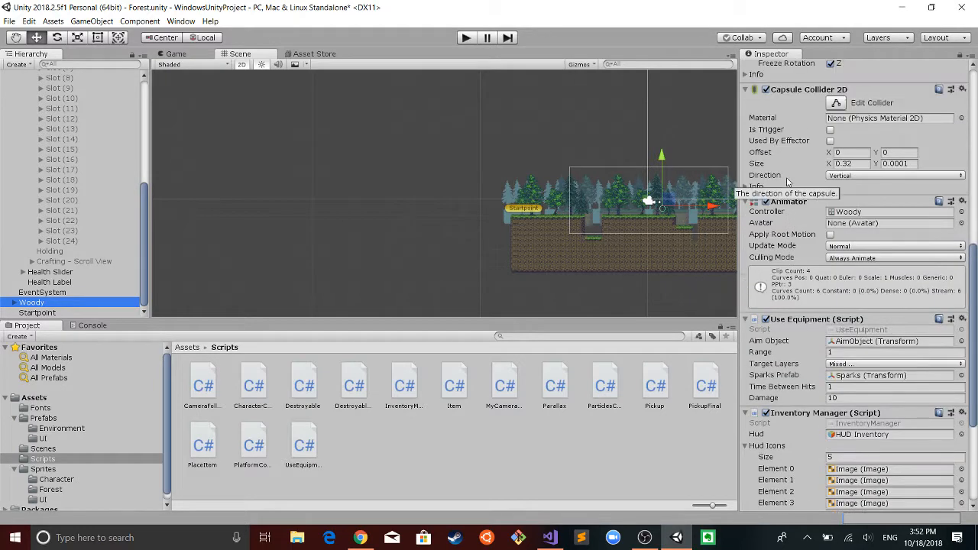
pyautogui.scroll(-5, 787, 181)
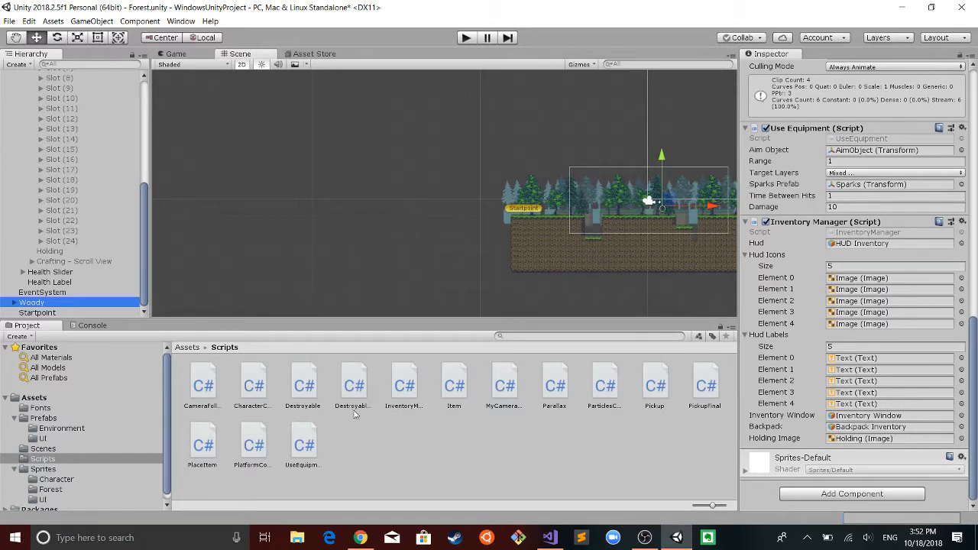
# - Create a C# script named CharacterStart in the Scripts folder
pyautogui.click(380, 439)
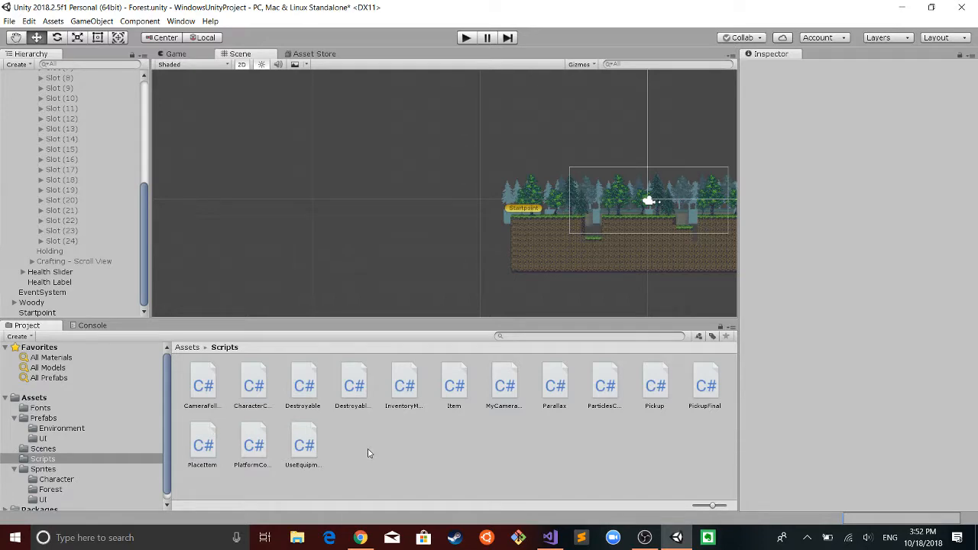
pyautogui.click(549, 537)
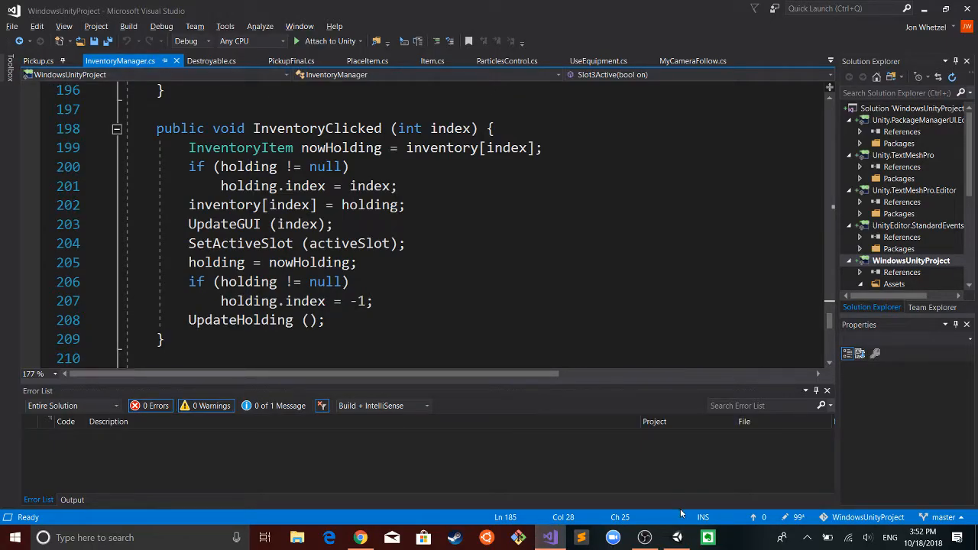
pyautogui.click(677, 537)
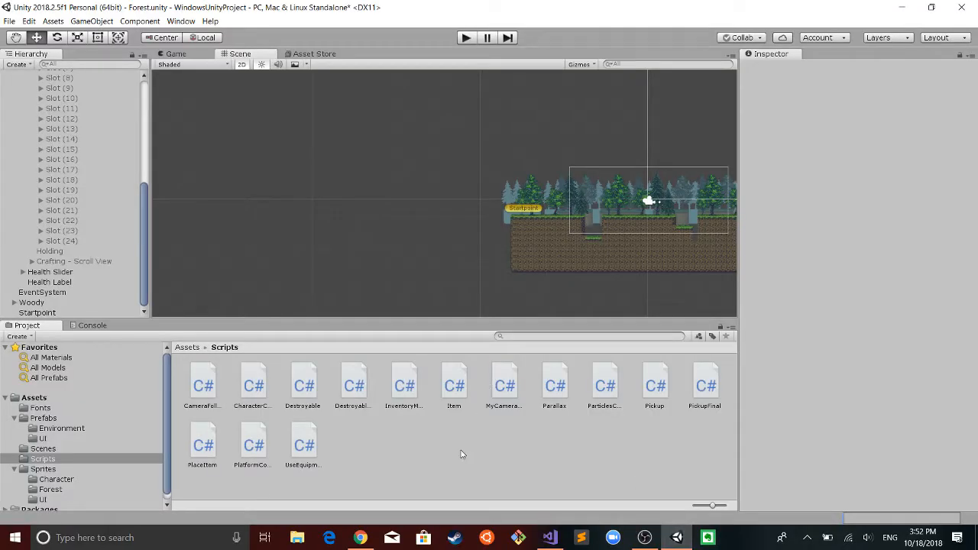
pyautogui.rightClick(460, 454)
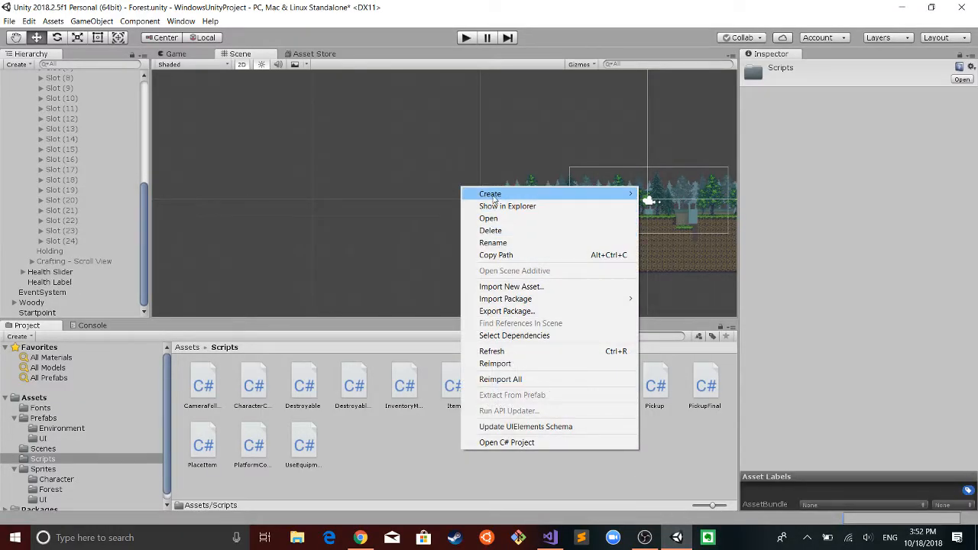
pyautogui.moveTo(493, 200)
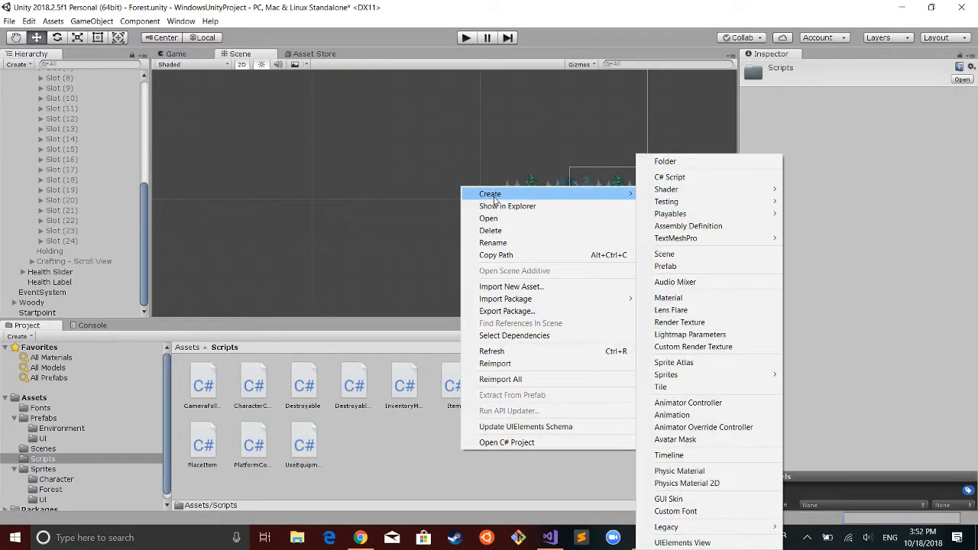
pyautogui.click(662, 178)
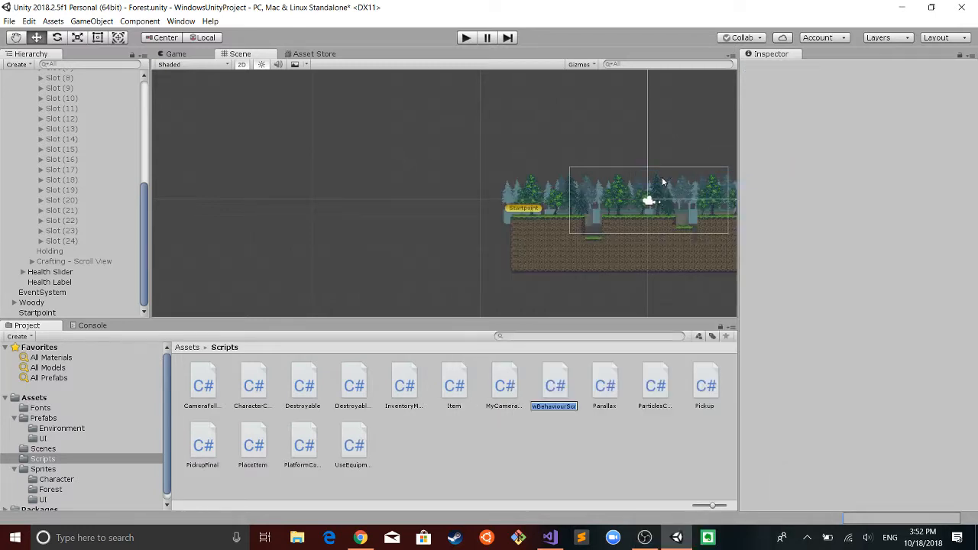
pyautogui.write('CharacterStat')
pyautogui.write('t')
pyautogui.press('Return')
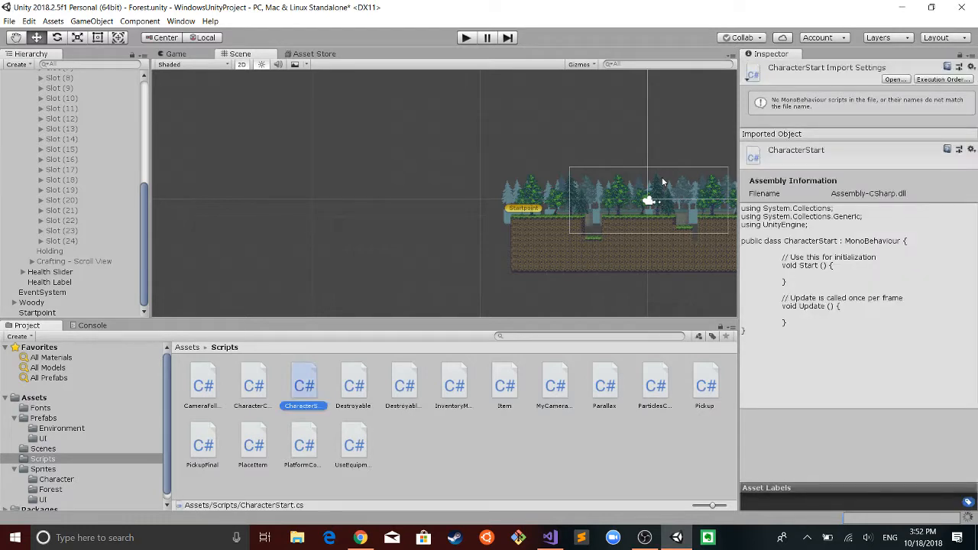
# - Open the CharacterStart script in Visual Studio and delete its Update method and comment, leaving the class's closing brace unindented
pyautogui.doubleClick(312, 385)
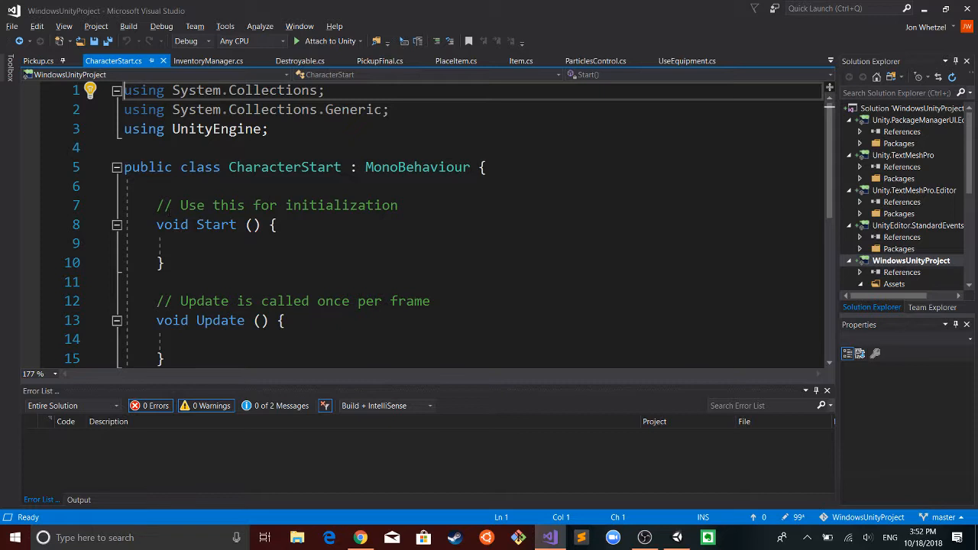
pyautogui.moveTo(156, 301); pyautogui.dragTo(214, 359)
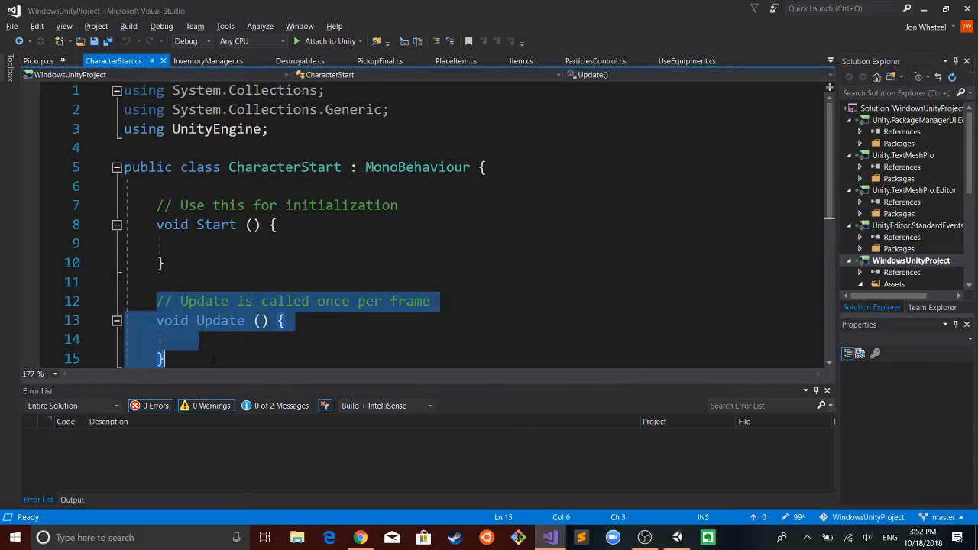
pyautogui.press('BackSpace')
pyautogui.press('Delete')
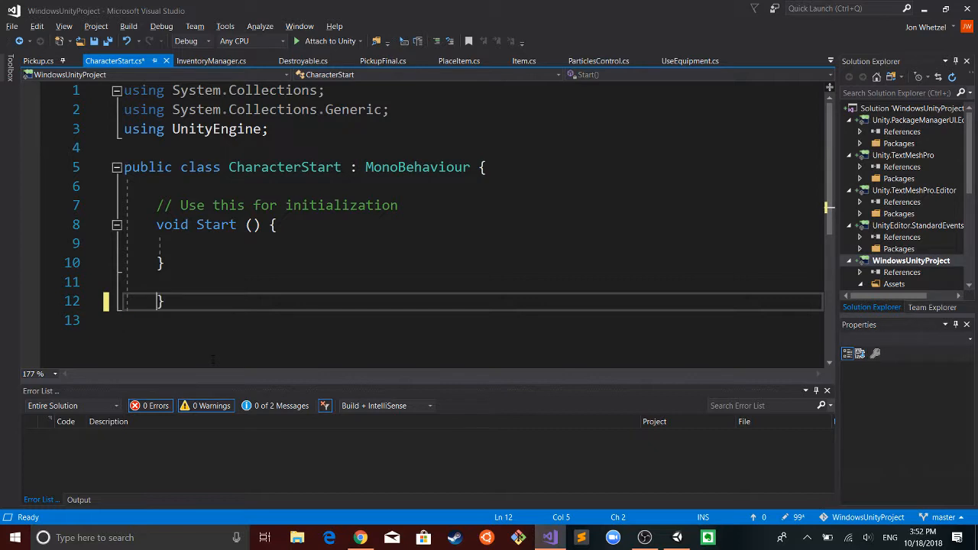
pyautogui.write('\\')
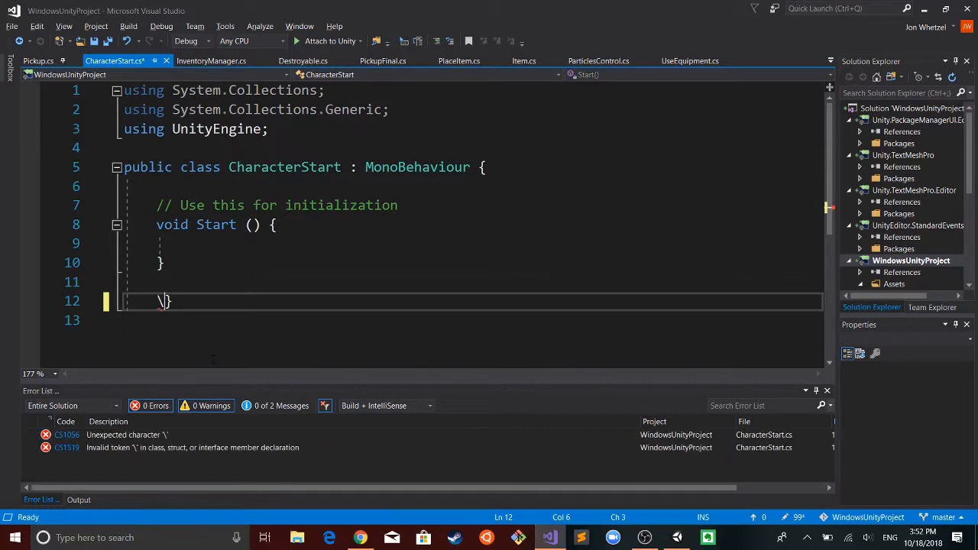
pyautogui.press('BackSpace')
pyautogui.press('BackSpace')
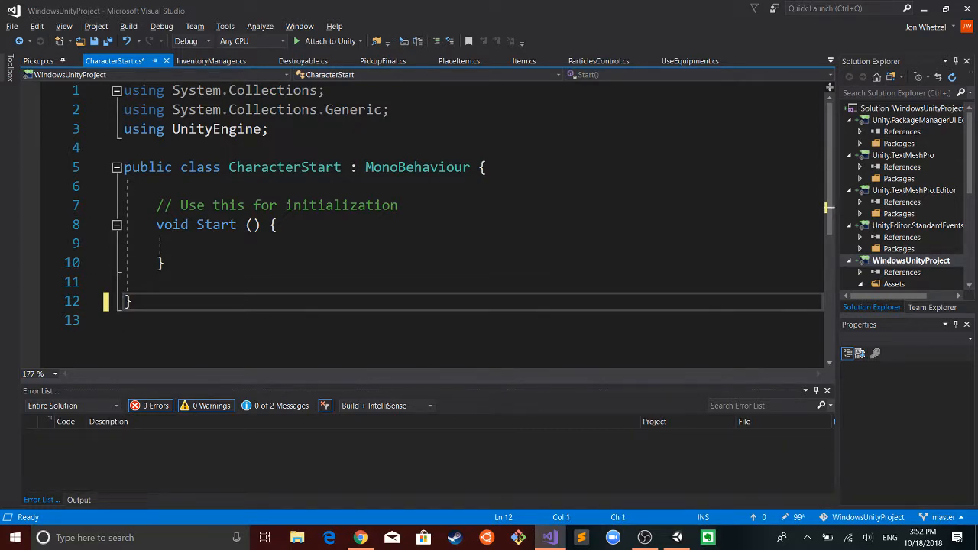
# - Declare a public Transform variable named startPoint above the Start method's comment in the CharacterStart class
pyautogui.click(278, 188)
pyautogui.press('Return')
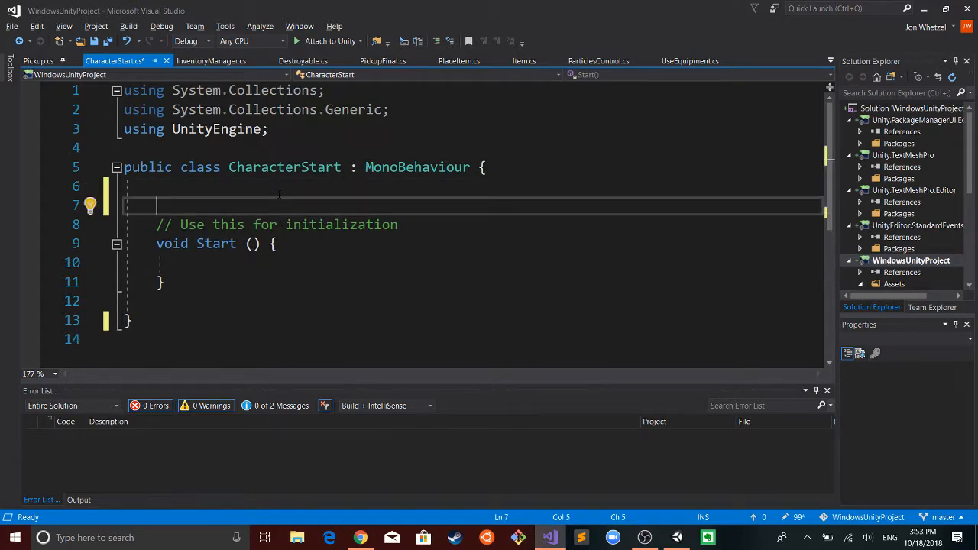
pyautogui.write('public')
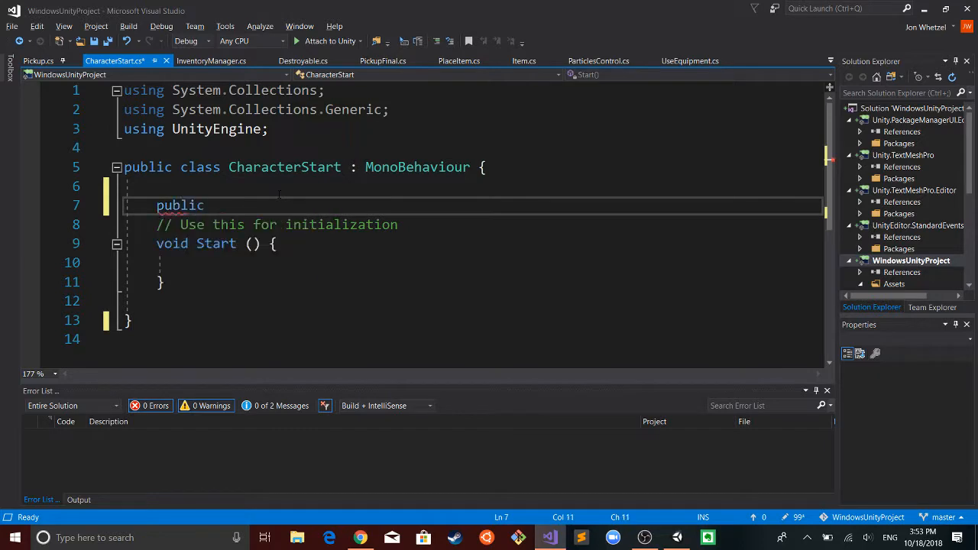
pyautogui.write(' Transform ')
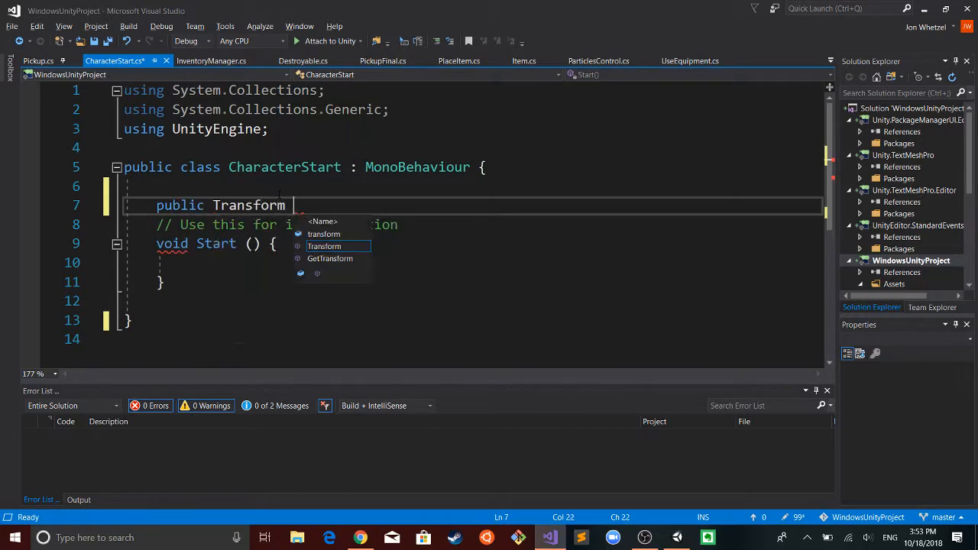
pyautogui.write("startpoint'")
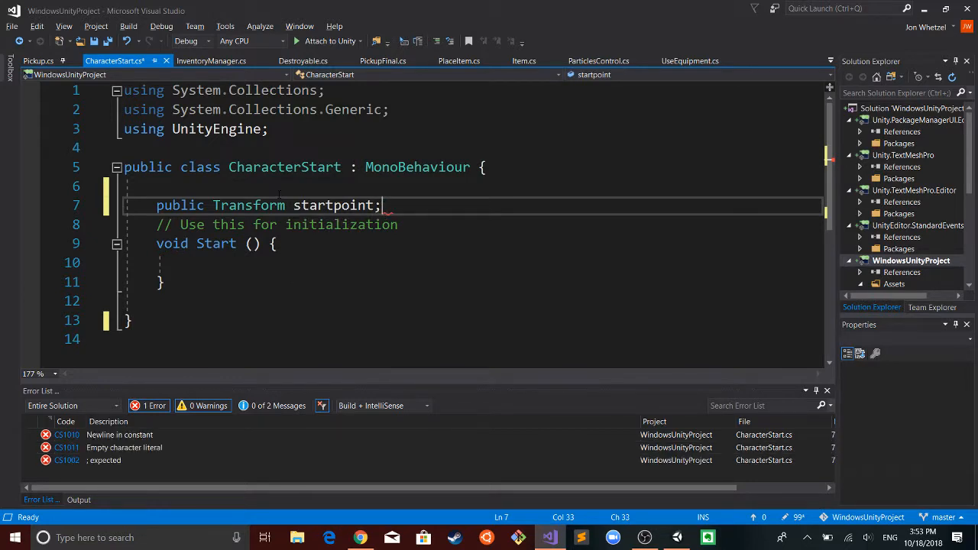
pyautogui.press('BackSpace')
pyautogui.press('BackSpace')
pyautogui.press('BackSpace')
pyautogui.press('BackSpace')
pyautogui.press('BackSpace')
pyautogui.press('BackSpace')
pyautogui.write('oint;')
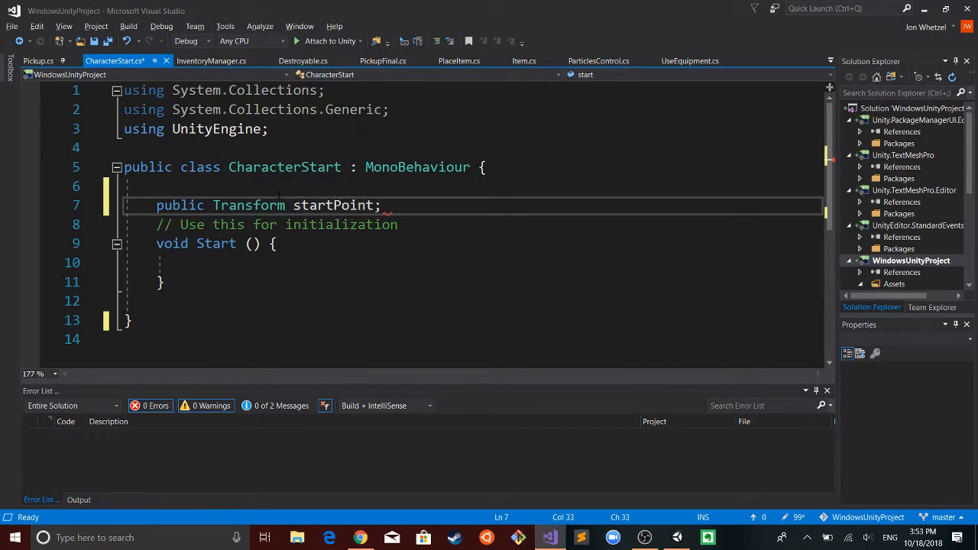
pyautogui.press('Return')
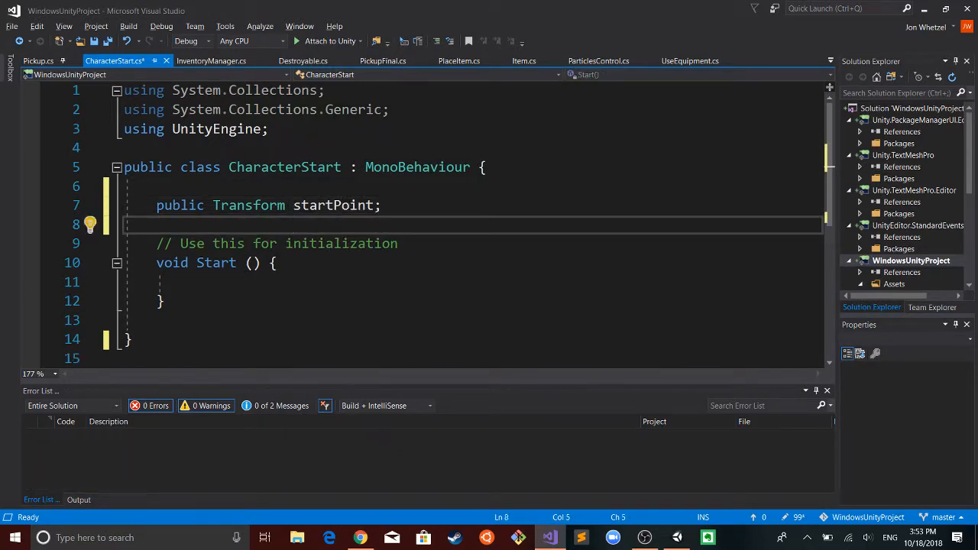
# - In the Start method, assign startPoint.position to gameObject.transform.position, and save the script
pyautogui.click(243, 282)
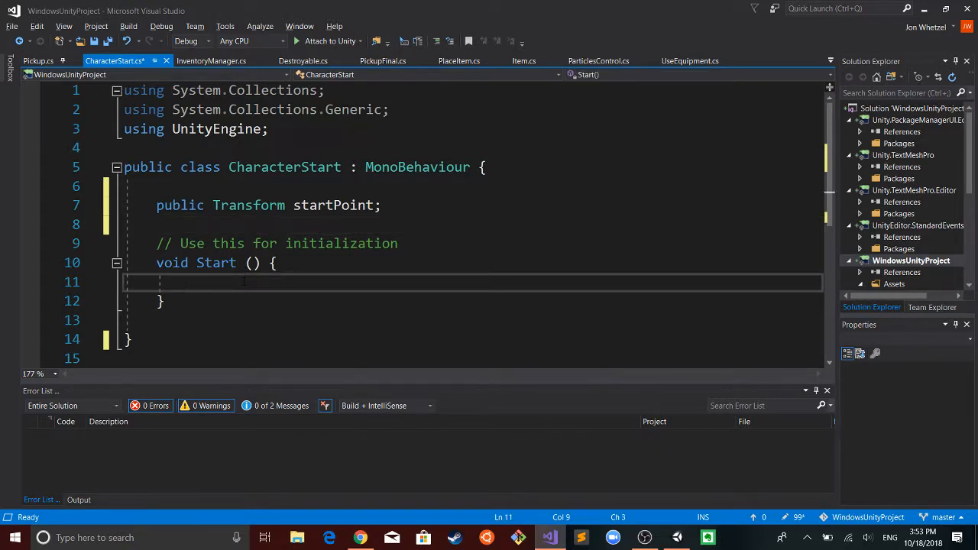
pyautogui.write('game')
pyautogui.press('Tab')
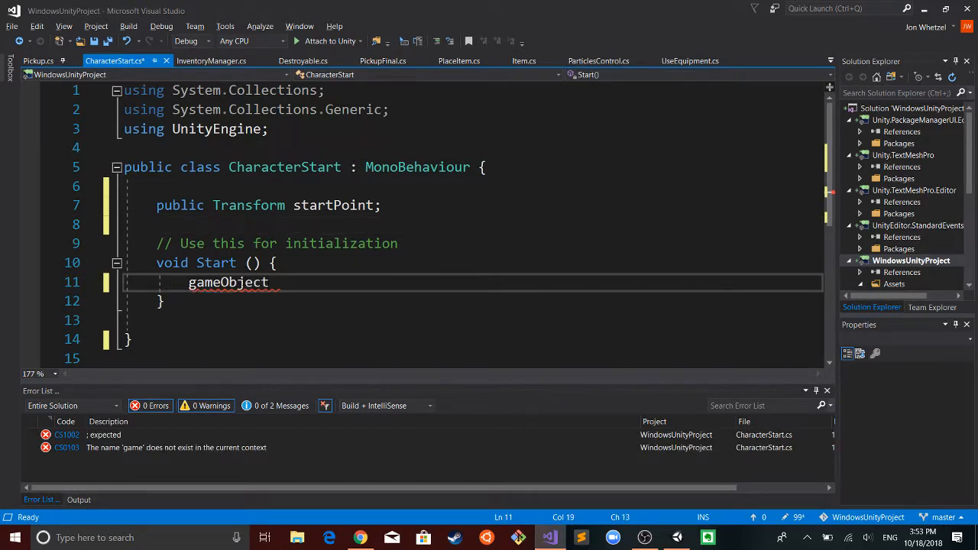
pyautogui.write('.t')
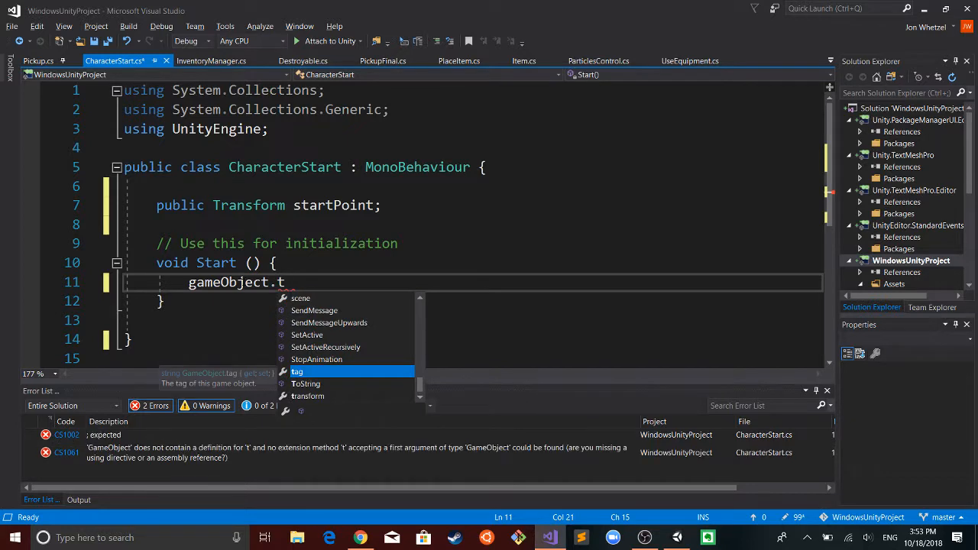
pyautogui.write('r')
pyautogui.press('Tab')
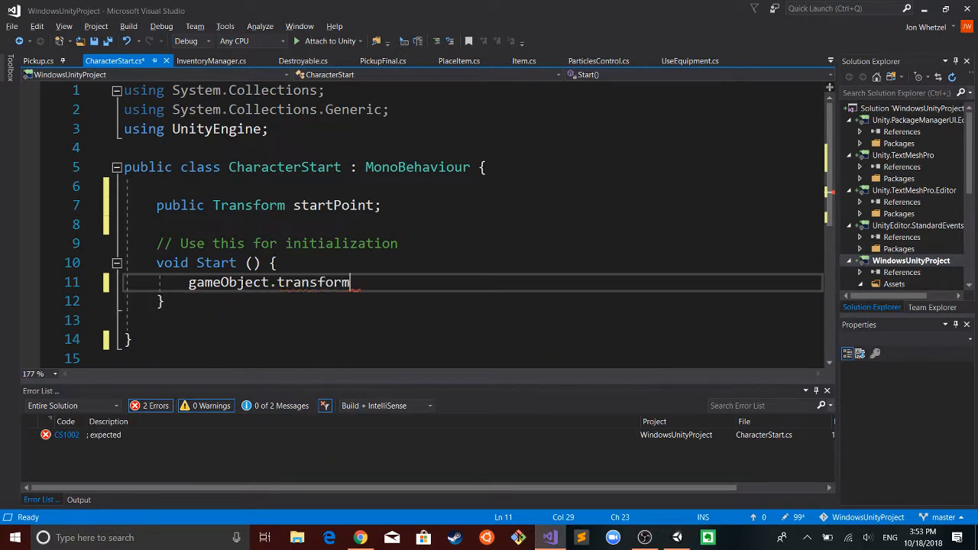
pyautogui.write('.po')
pyautogui.press('Tab')
pyautogui.write('= stga')
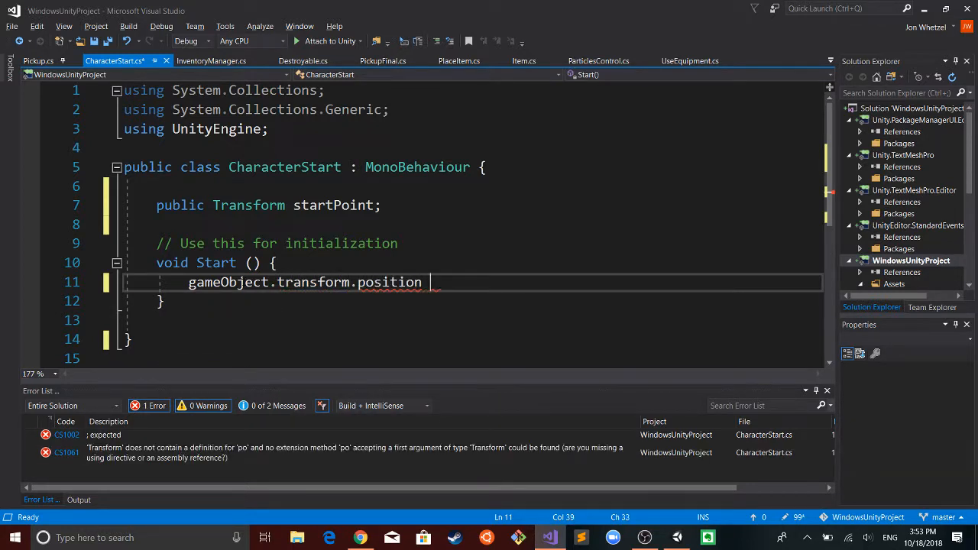
pyautogui.press('BackSpace')
pyautogui.press('BackSpace')
pyautogui.write('ar')
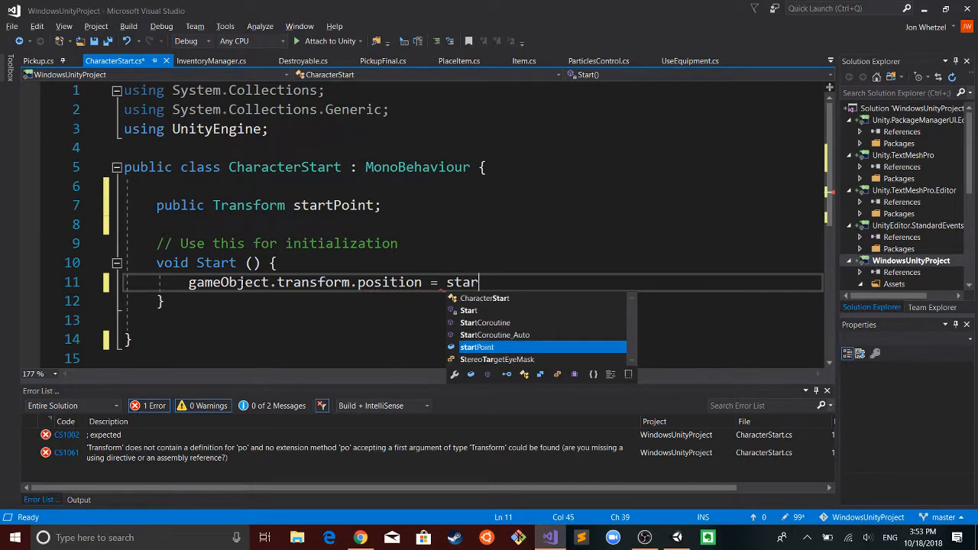
pyautogui.press('Tab')
pyautogui.write('.po')
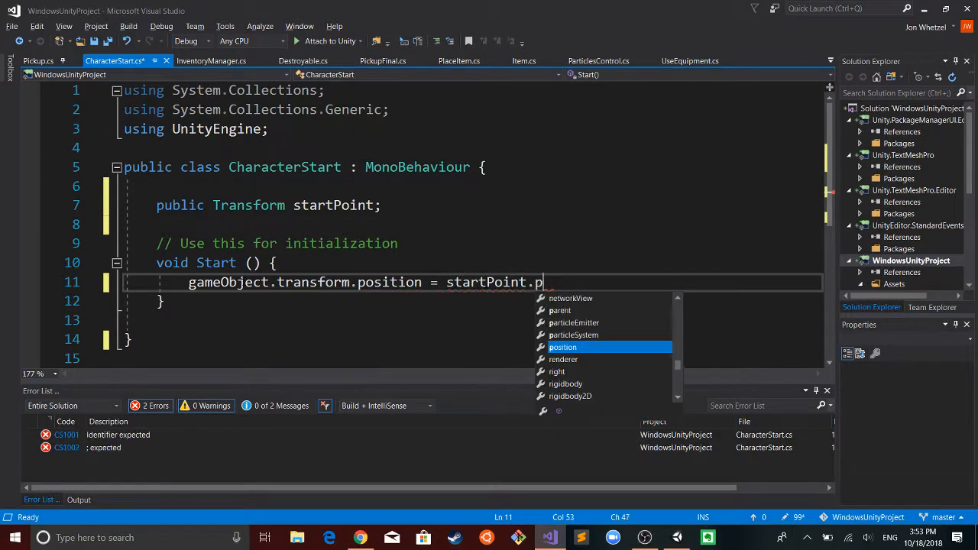
pyautogui.press('Tab')
pyautogui.write(';')
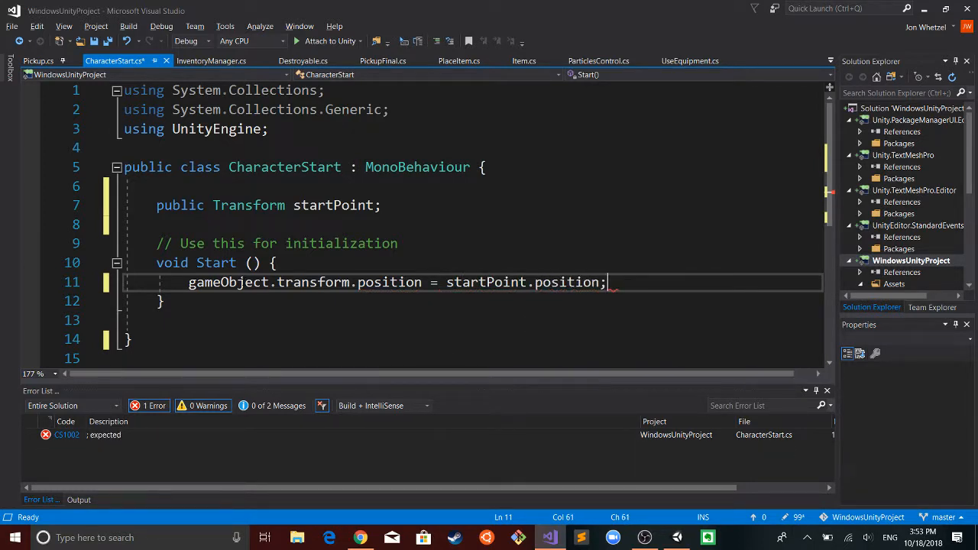
pyautogui.hotkey('ctrl', 's')
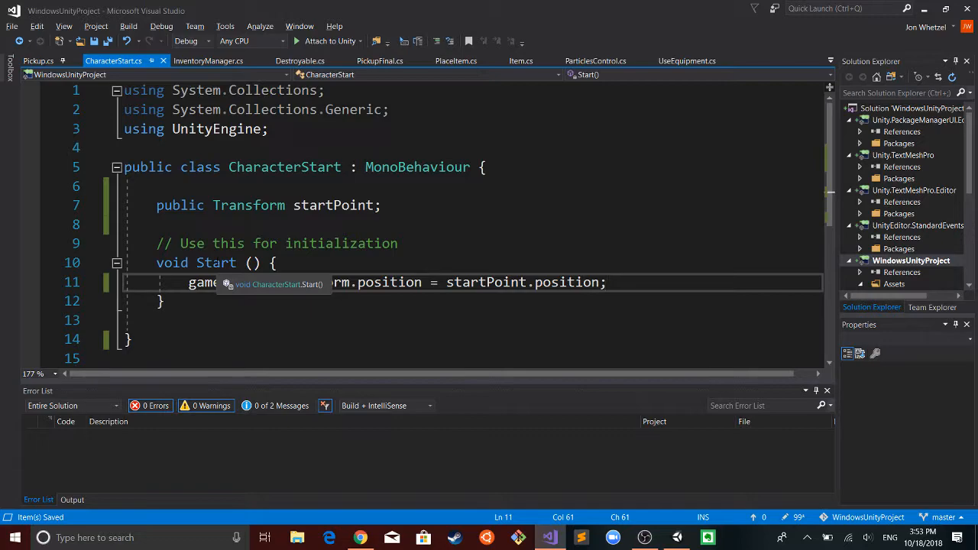
# - Switch to Unity and add the Character Start script to Woody as a component
pyautogui.hotkey('alt', 'Tab')
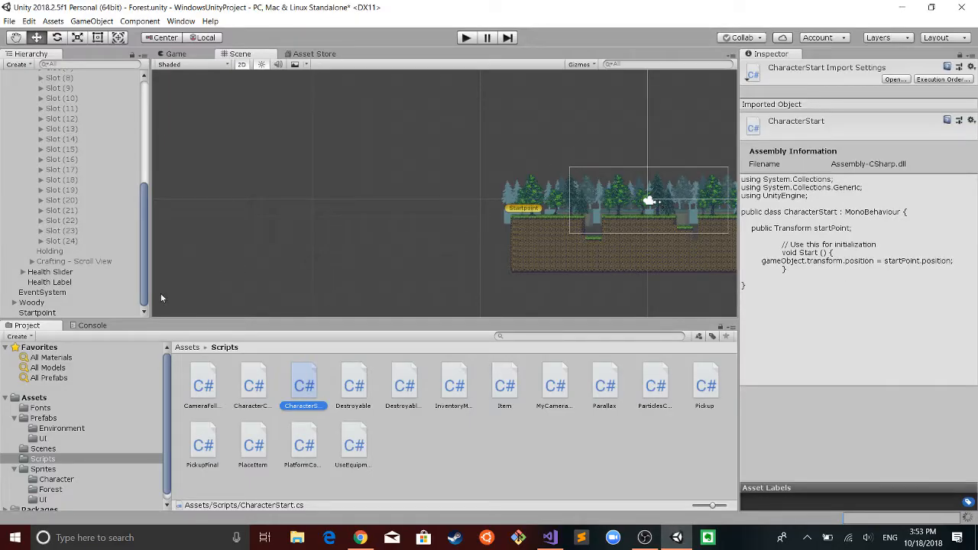
pyautogui.click(28, 303)
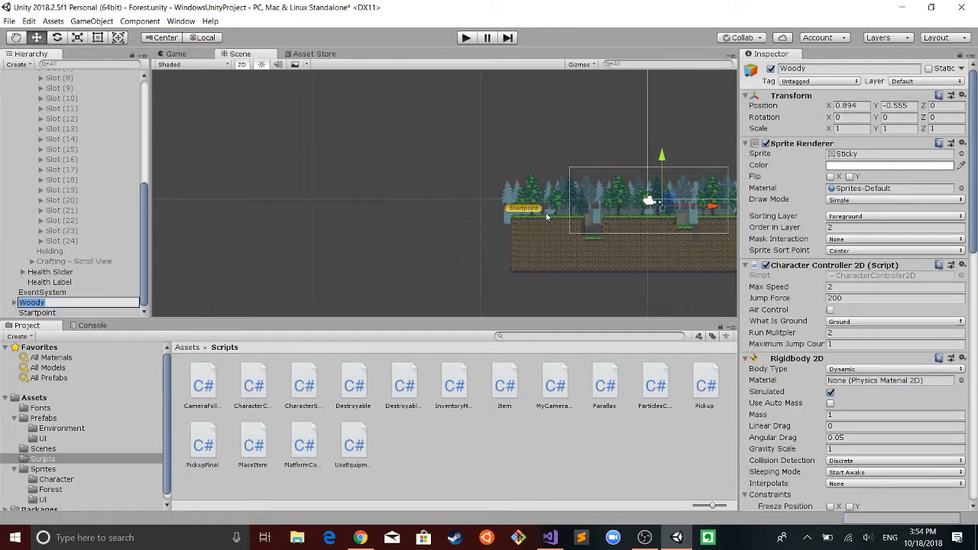
pyautogui.scroll(-10, 917, 385)
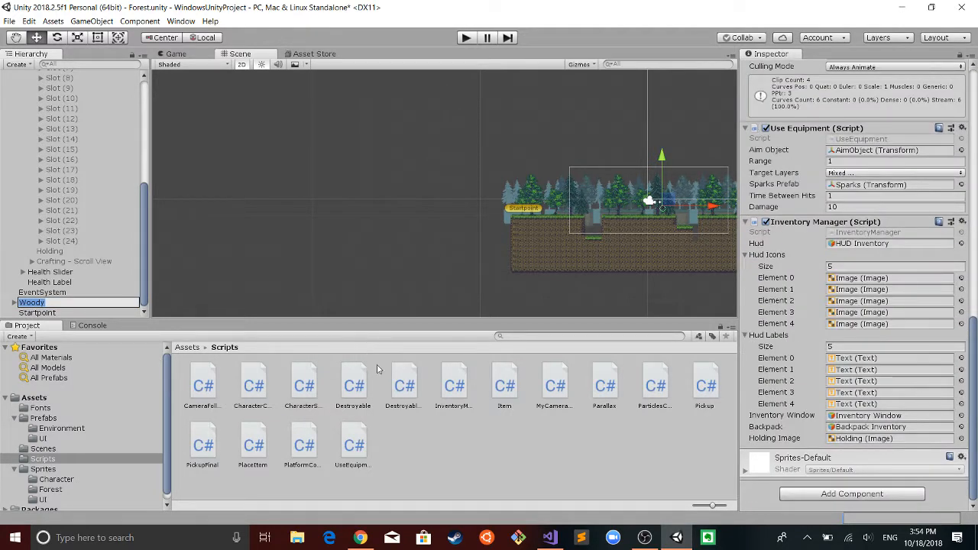
pyautogui.moveTo(304, 386); pyautogui.dragTo(741, 464)
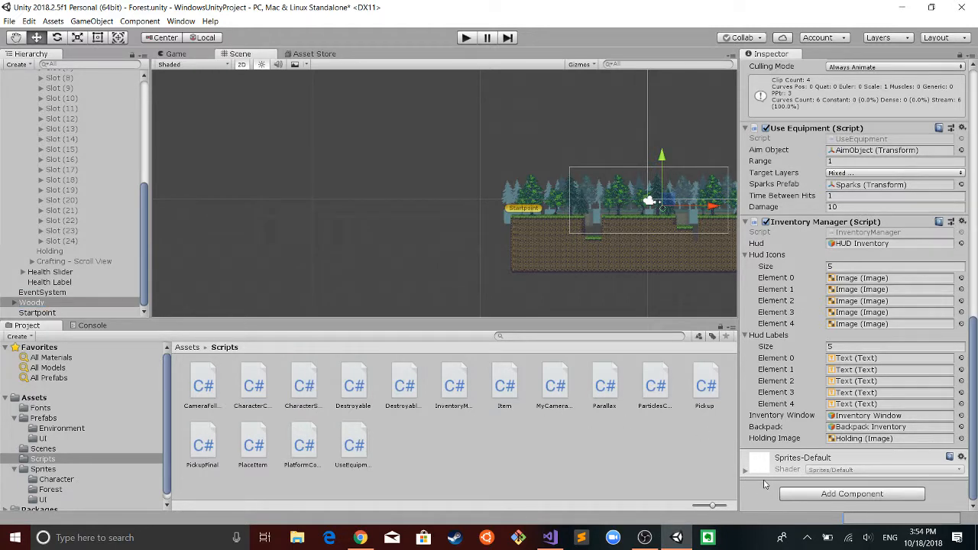
pyautogui.click(797, 496)
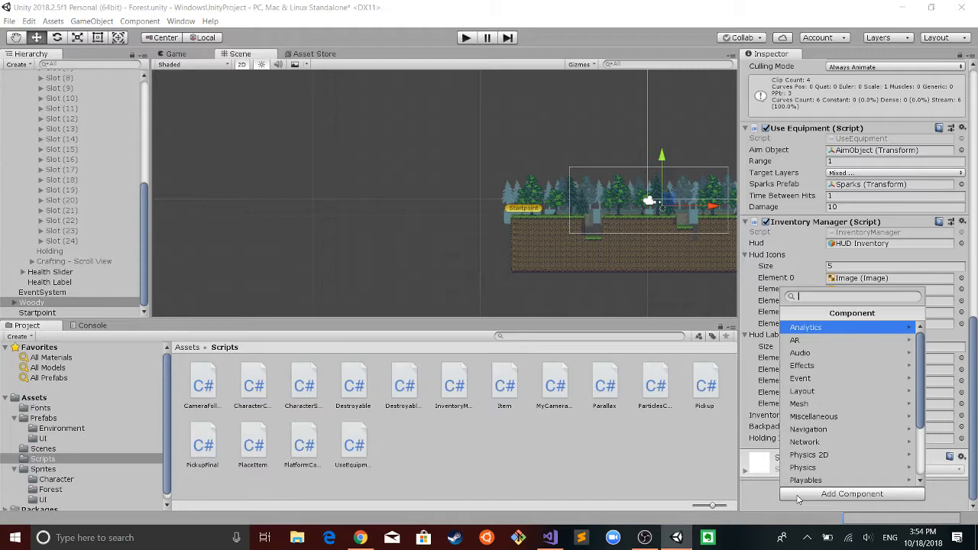
pyautogui.write('char')
pyautogui.press('Down')
pyautogui.press('Down')
pyautogui.press('Down')
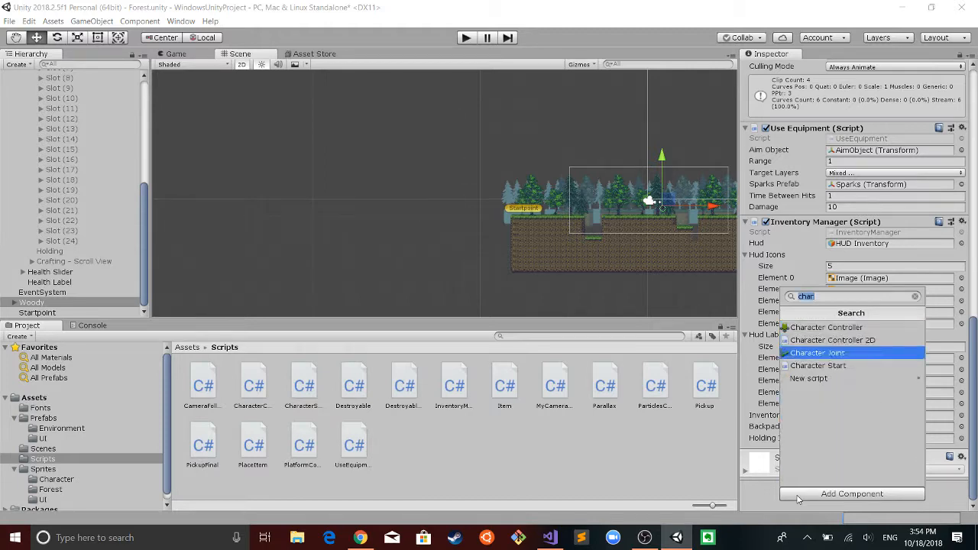
pyautogui.press('Return')
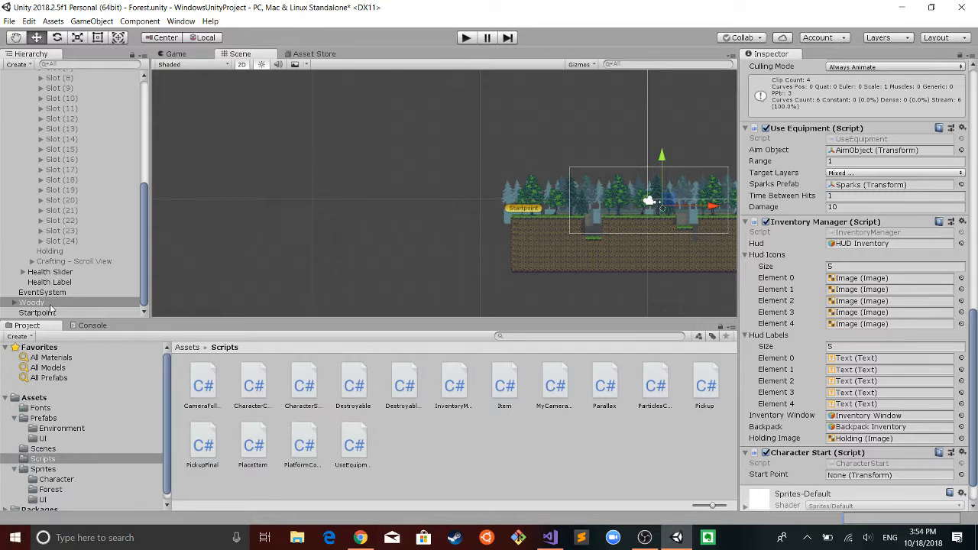
# - Assign the Startpoint object to the Start Point reference of Woody's Character Start script, and run a short play test
pyautogui.moveTo(51, 313); pyautogui.dragTo(901, 475)
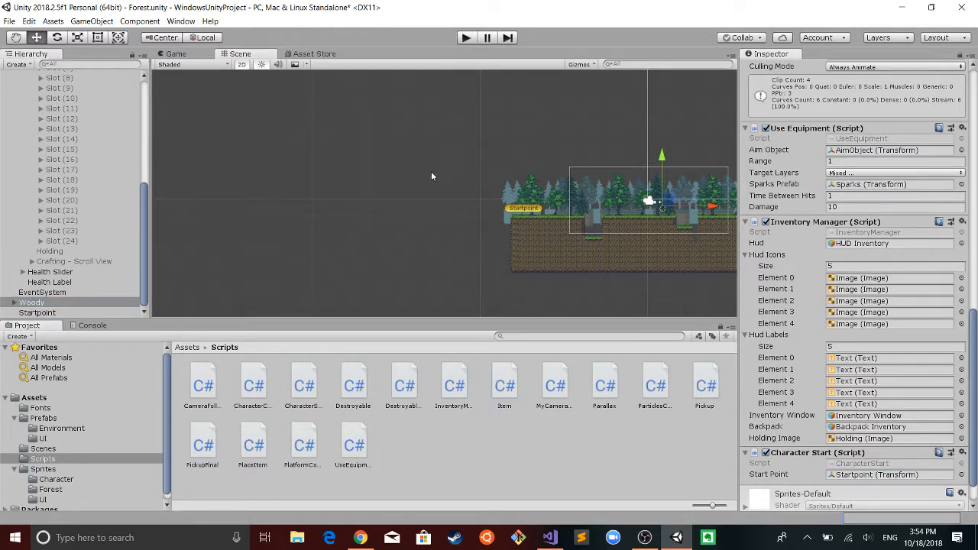
pyautogui.click(467, 37)
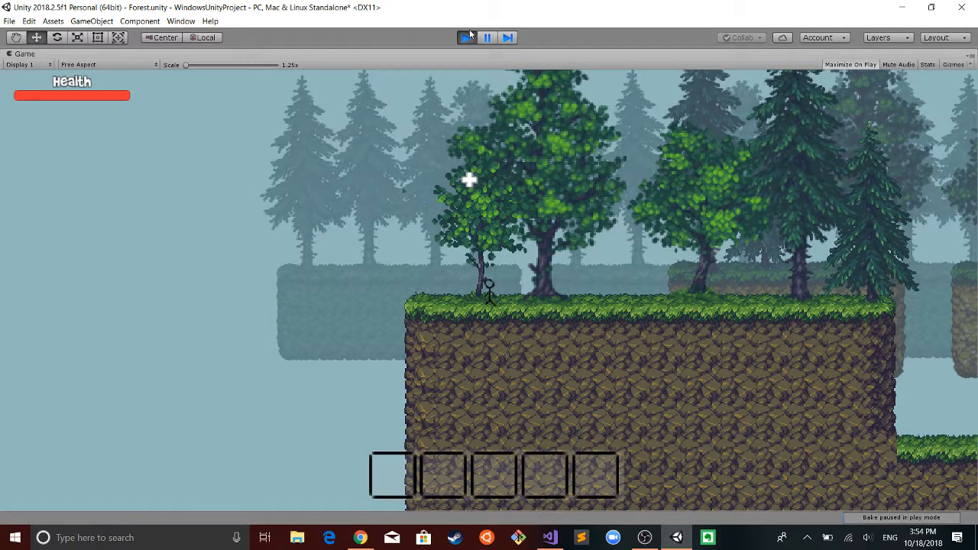
pyautogui.click(468, 35)
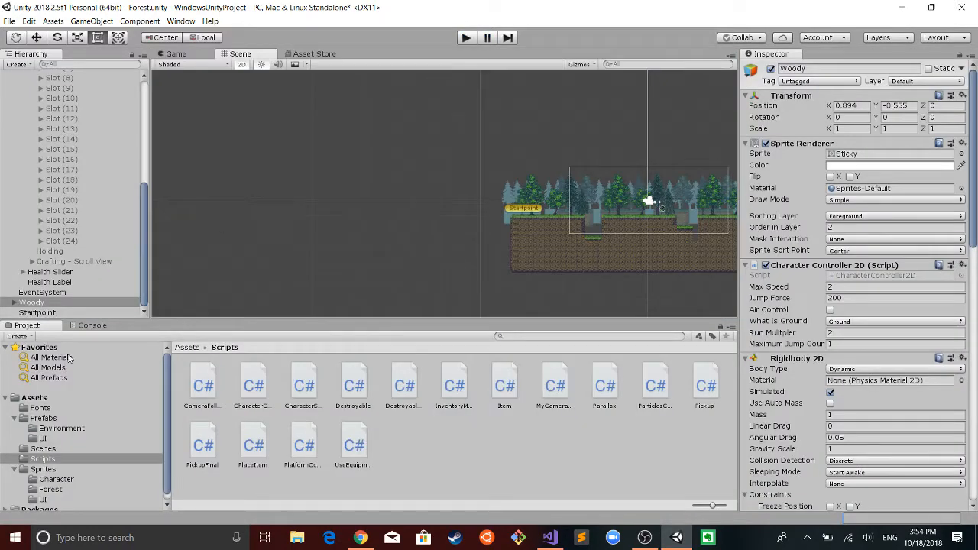
# - Move Startpoint along the X axis to about -2.97, above the first pit, and play-test the character's start position
pyautogui.click(50, 313)
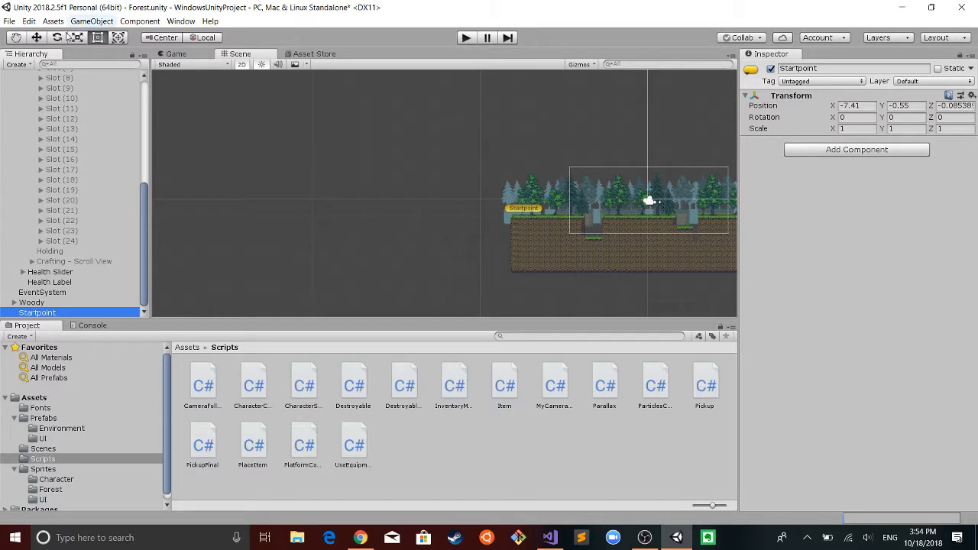
pyautogui.click(38, 38)
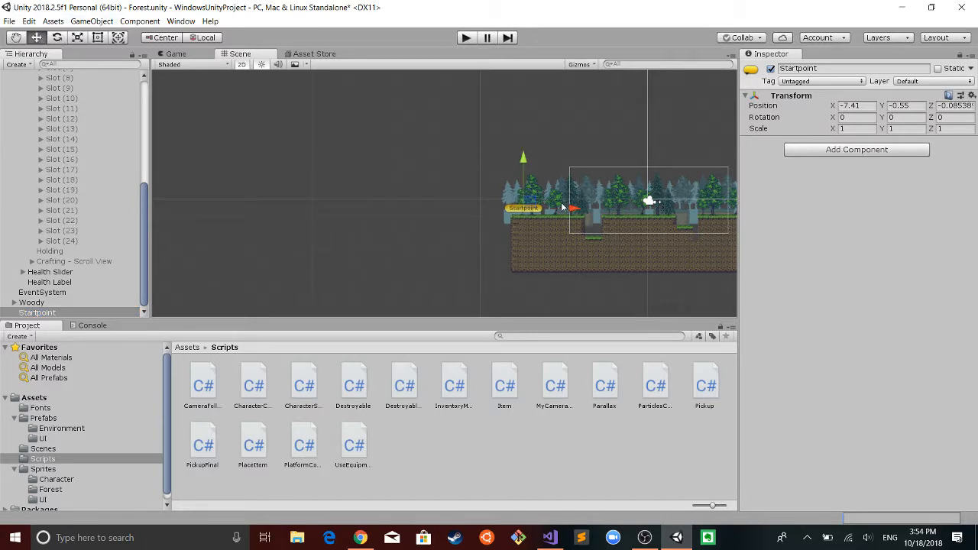
pyautogui.moveTo(562, 207); pyautogui.dragTo(638, 230)
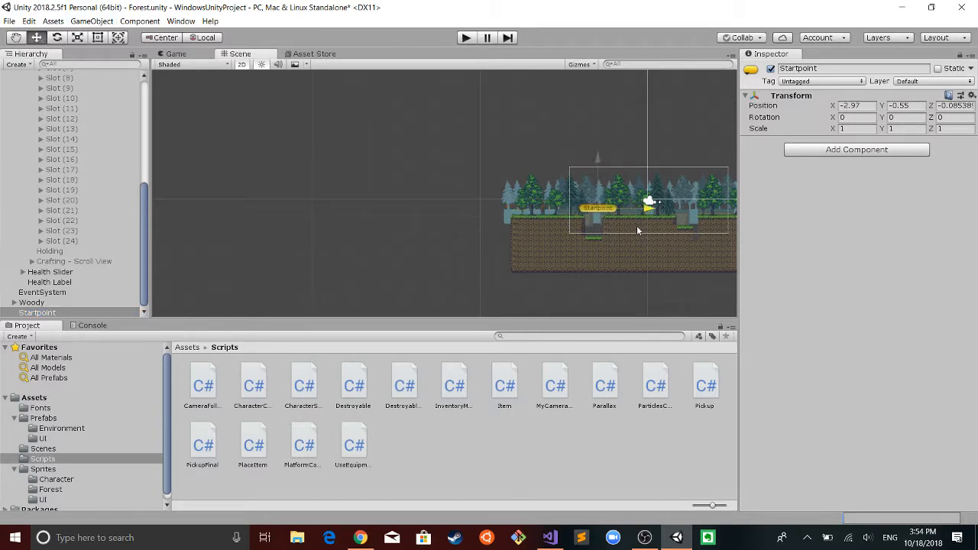
pyautogui.click(466, 38)
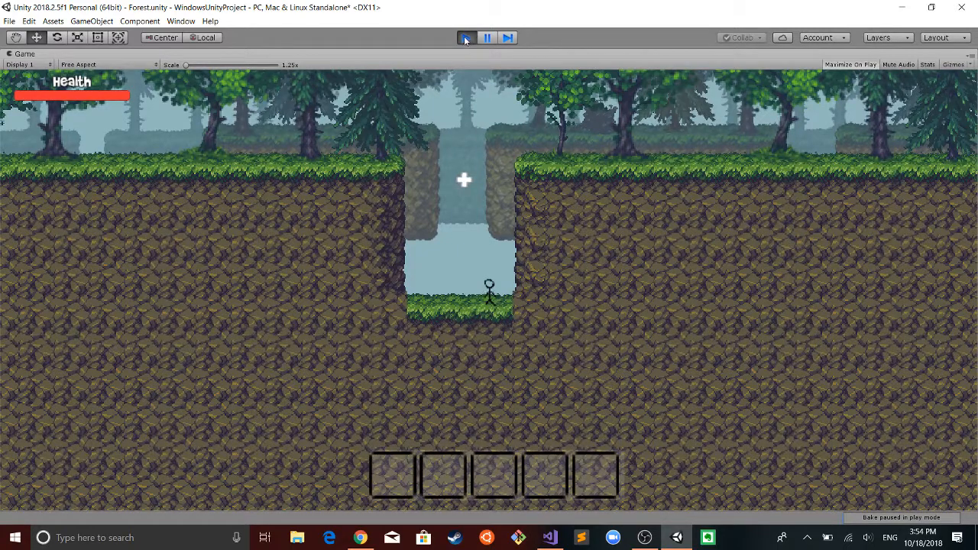
pyautogui.click(464, 37)
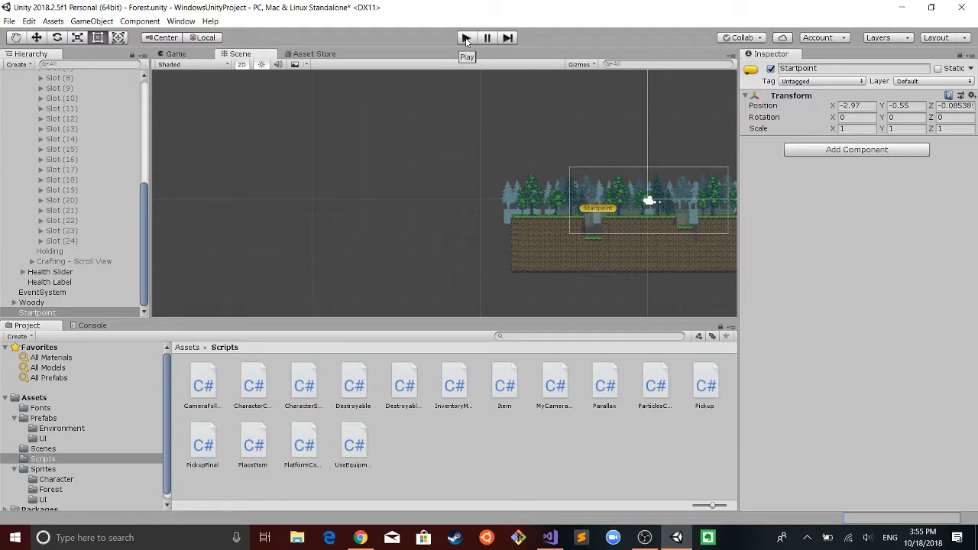
pyautogui.click(129, 312)
pyautogui.rightClick(117, 303)
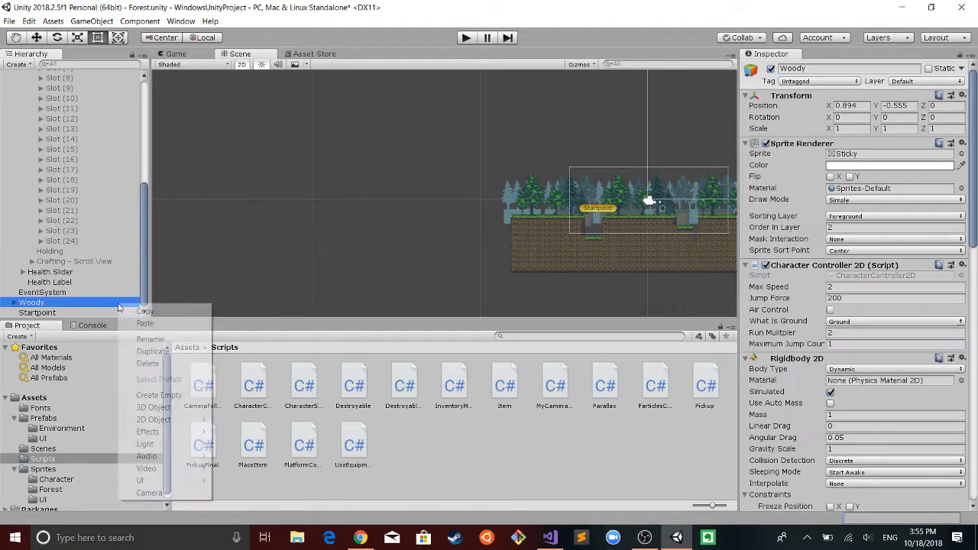
pyautogui.click(110, 312)
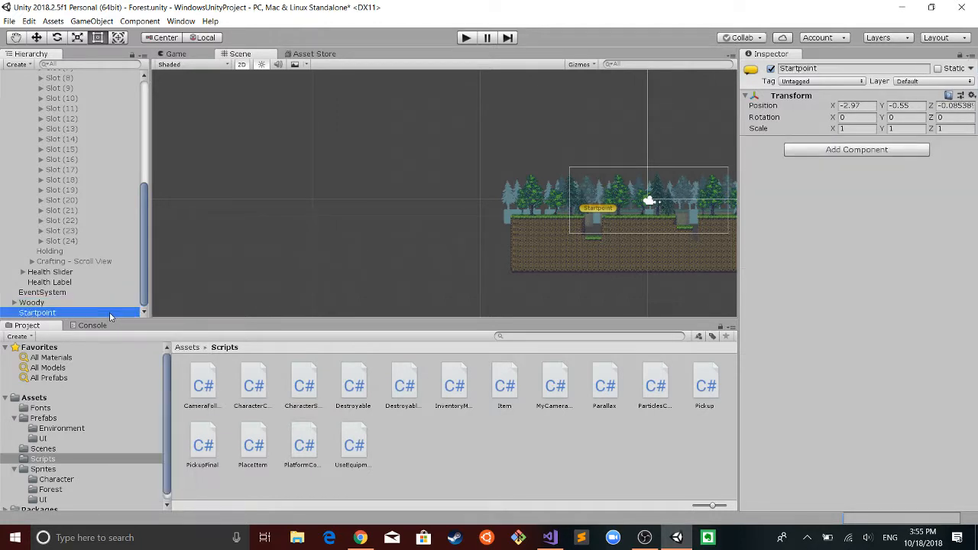
pyautogui.click(109, 311)
pyautogui.rightClick(109, 312)
pyautogui.click(99, 293)
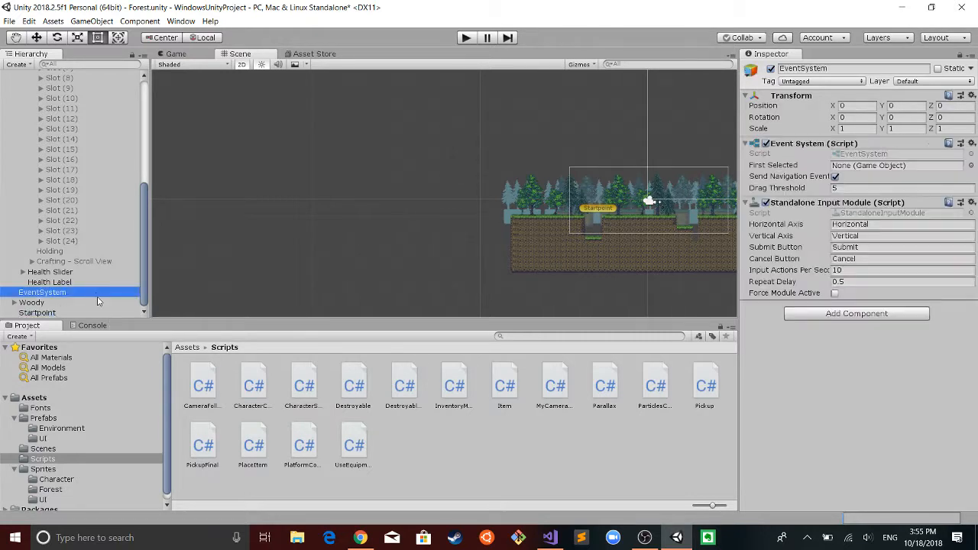
# - Create another empty game object in the scene hierarchy and try to name it Checkpoint
pyautogui.click(21, 64)
pyautogui.click(36, 80)
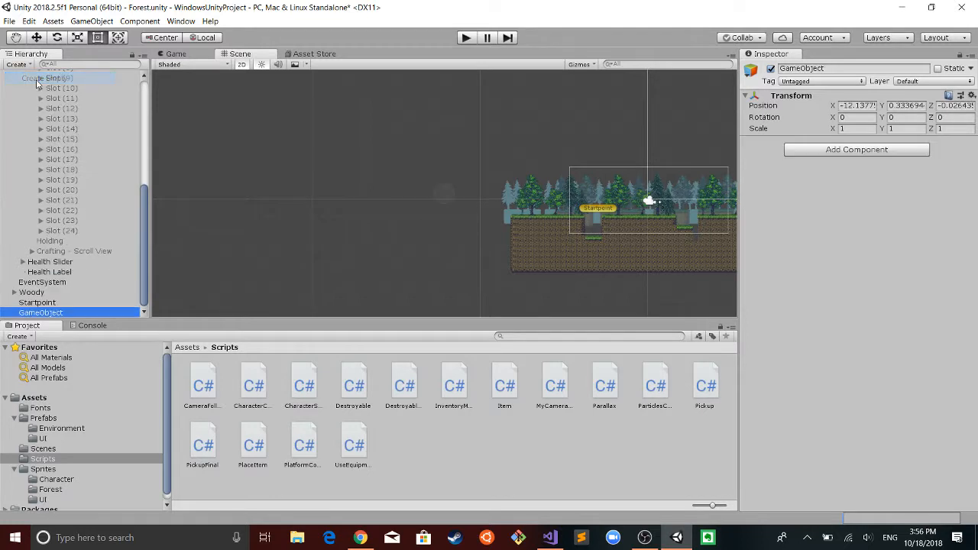
pyautogui.click(830, 69)
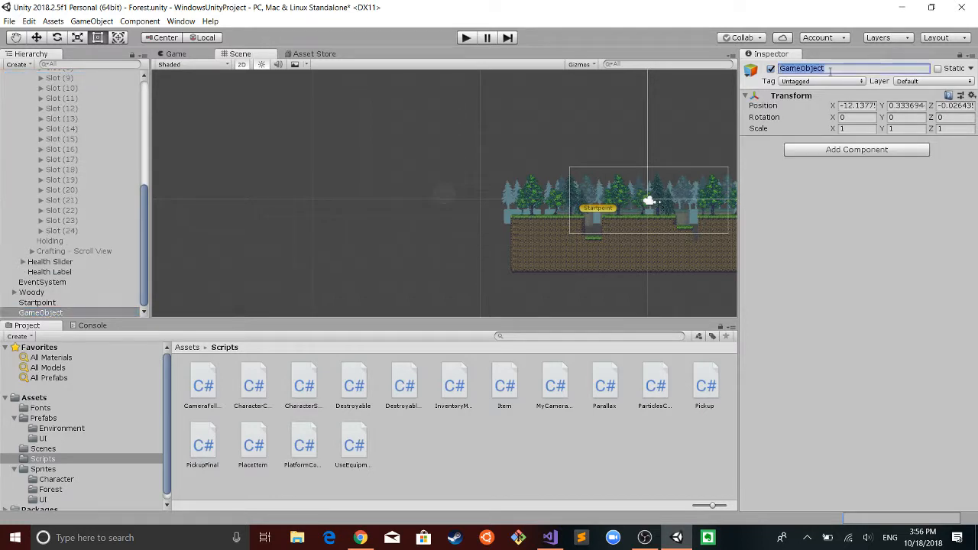
pyautogui.write('Checkpoint')
# - Add a Box Collider 2D component to the new empty game object and enable its Is Trigger option
pyautogui.click(821, 154)
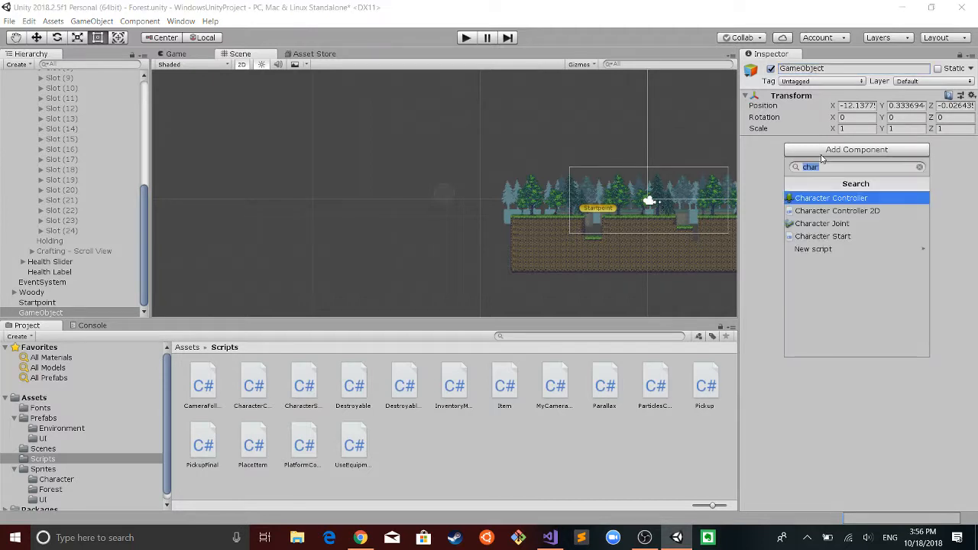
pyautogui.write('box')
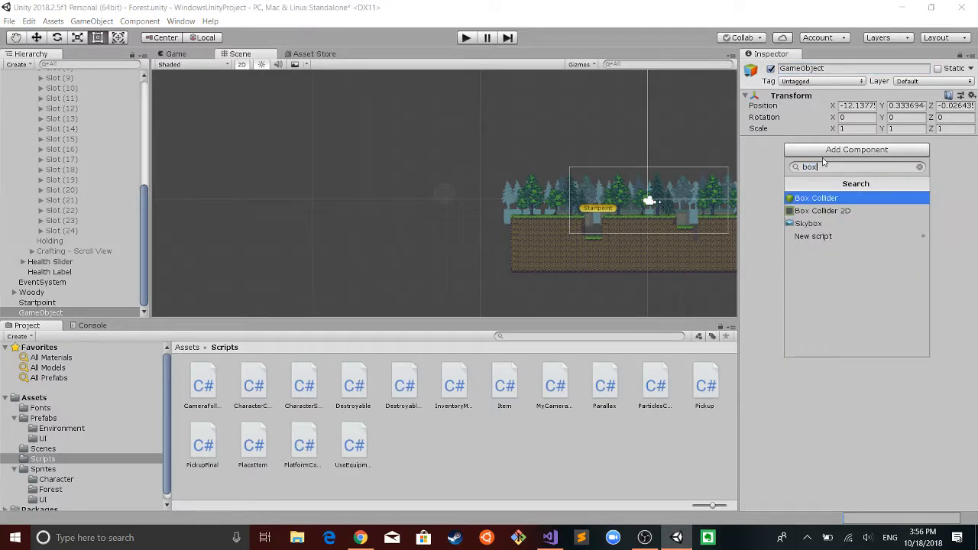
pyautogui.press('Down')
pyautogui.press('Return')
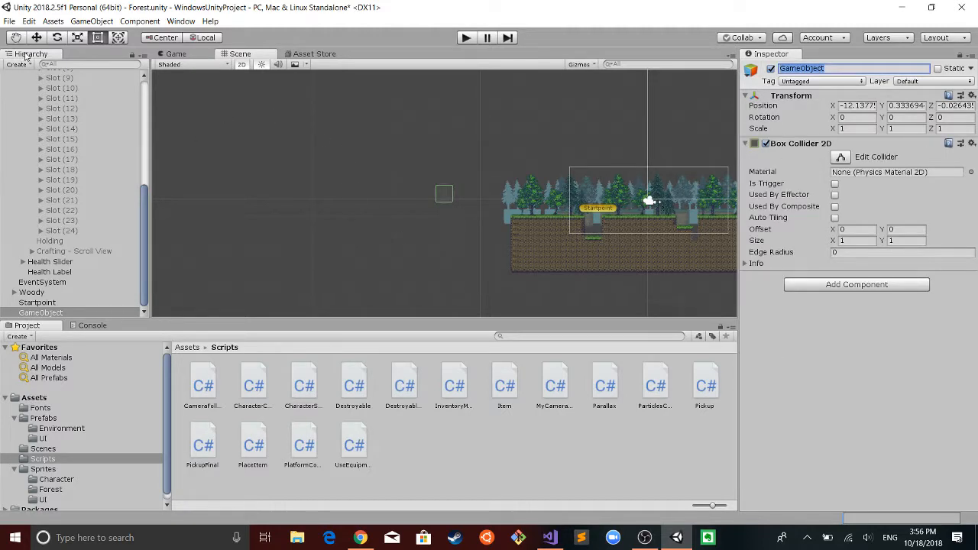
pyautogui.click(744, 263)
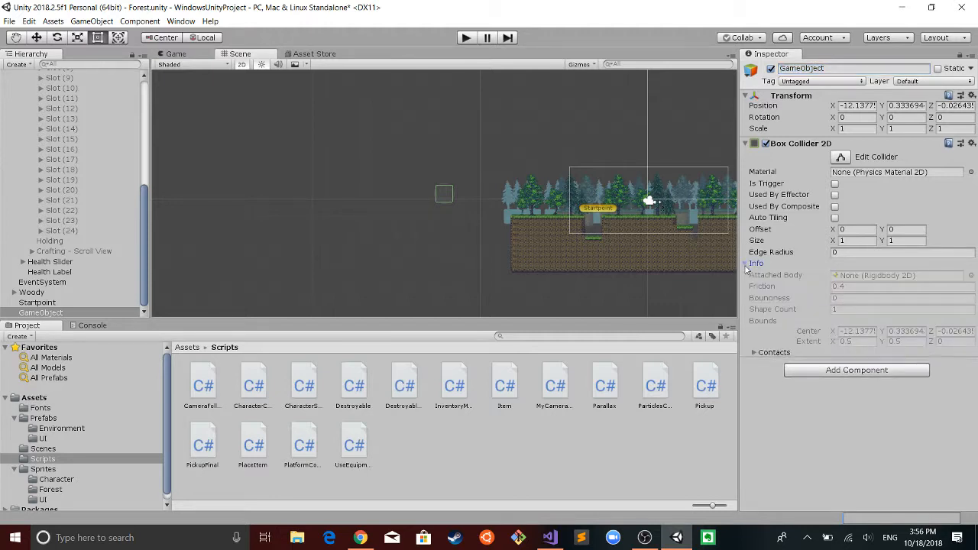
pyautogui.click(835, 184)
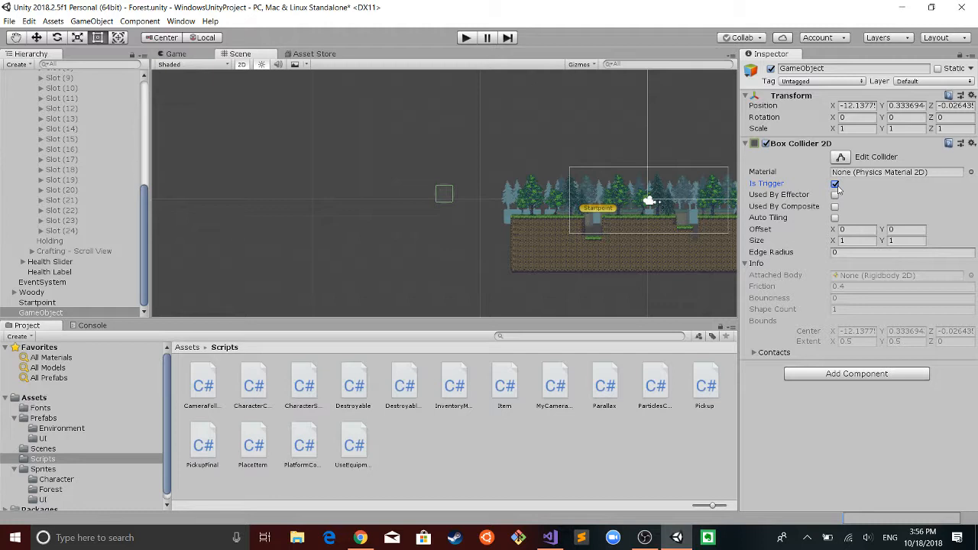
# - Rename the new game object as Checkpoint and give it the magenta label icon
pyautogui.click(837, 70)
pyautogui.write('Chec')
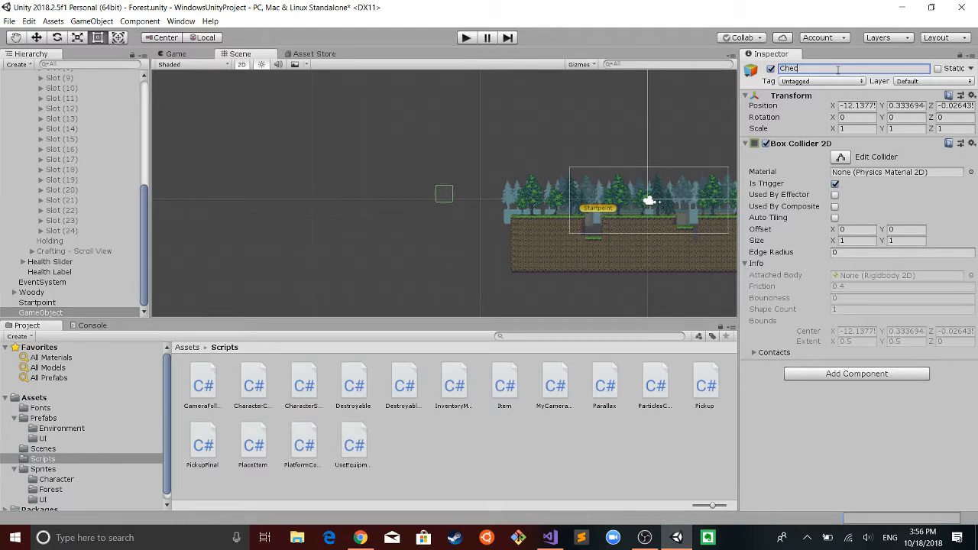
pyautogui.write('kpoint')
pyautogui.press('Return')
pyautogui.click(750, 72)
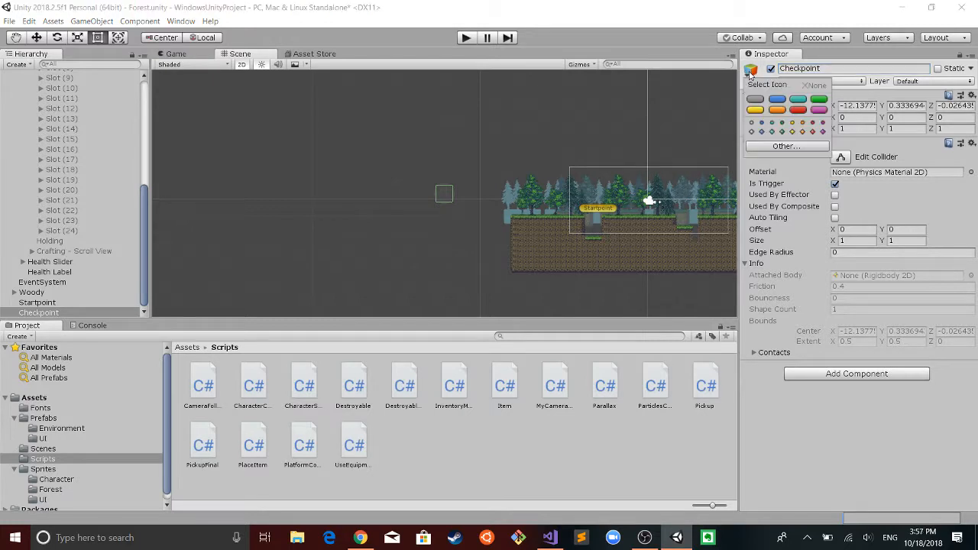
pyautogui.click(818, 109)
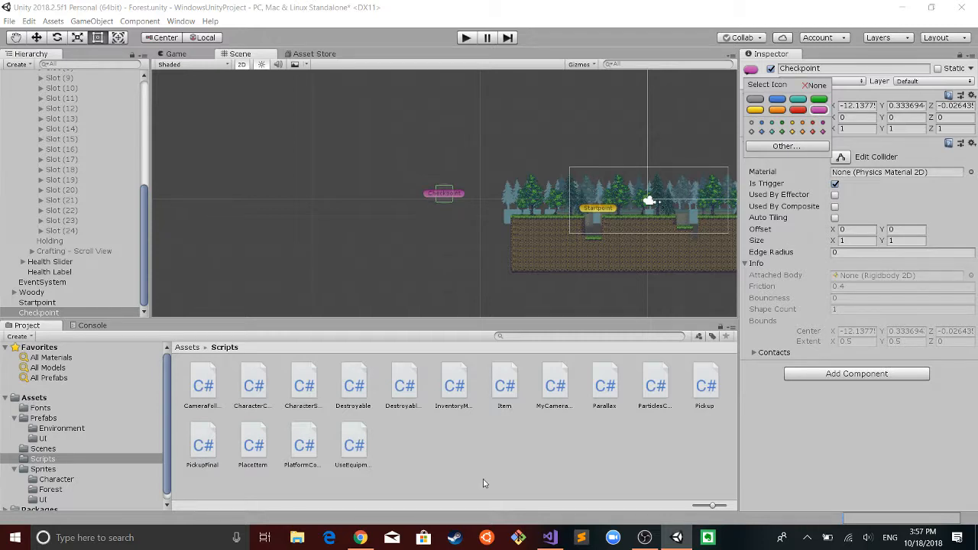
pyautogui.click(653, 540)
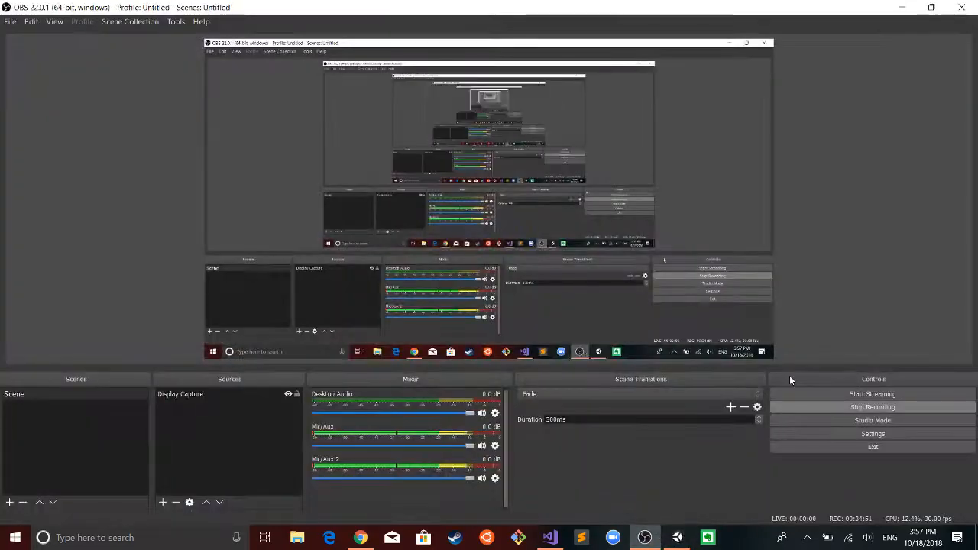